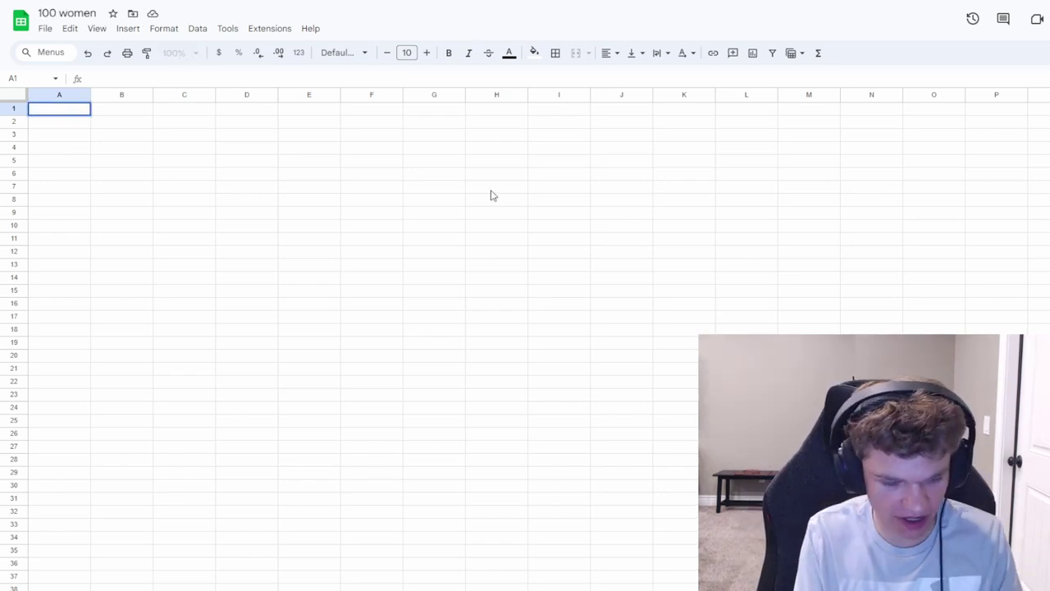
Enter Amelia Earnhart in row 1 and Marie Curie in row 2
text(Amelia)
click(115, 116)
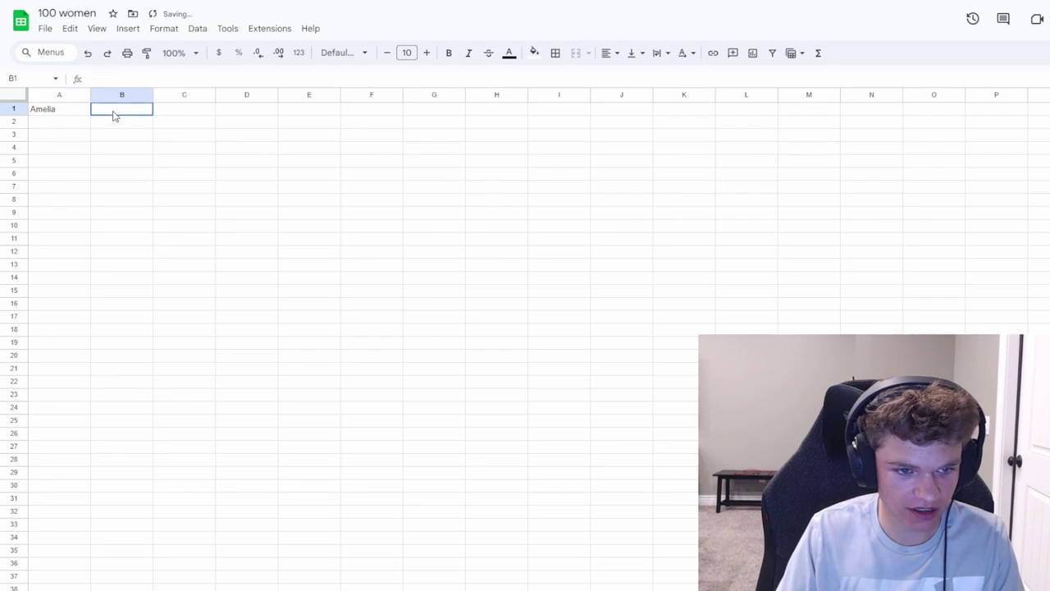
text(Earn)
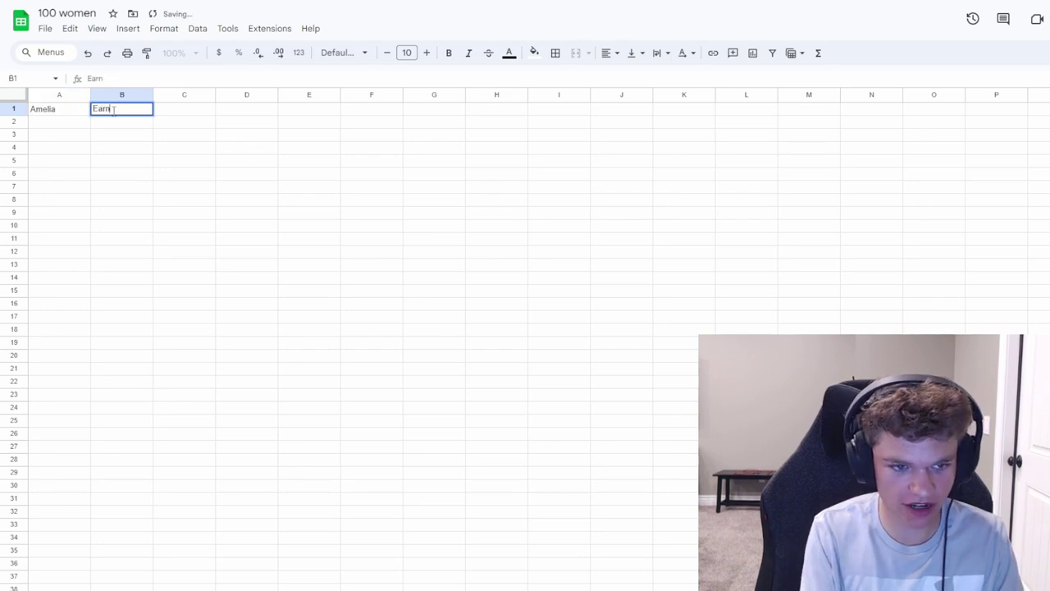
key(BackSpace)
key(BackSpace)
text(rnhar)
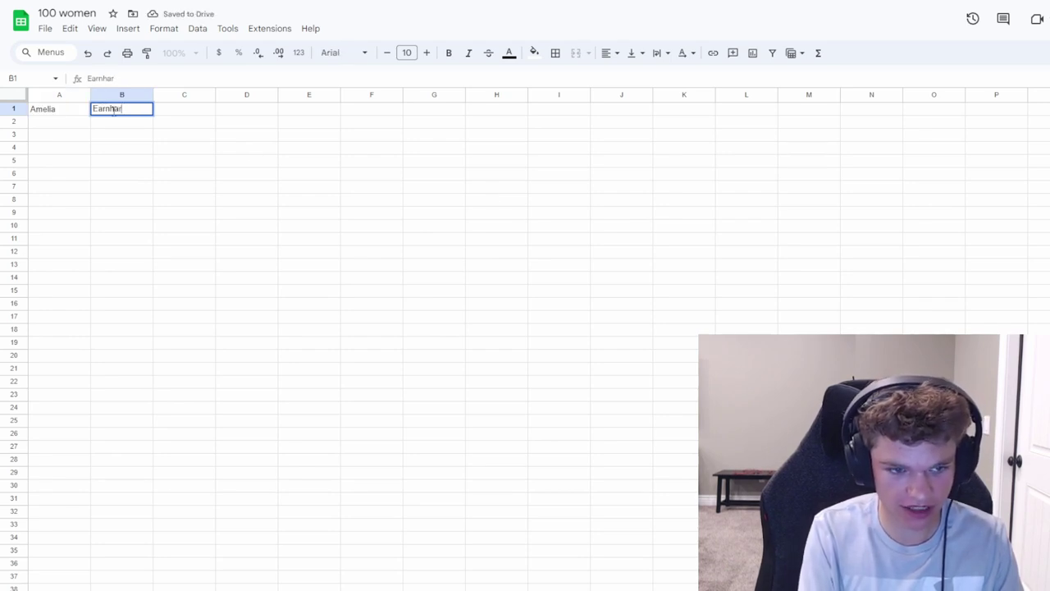
text(t)
key(Return)
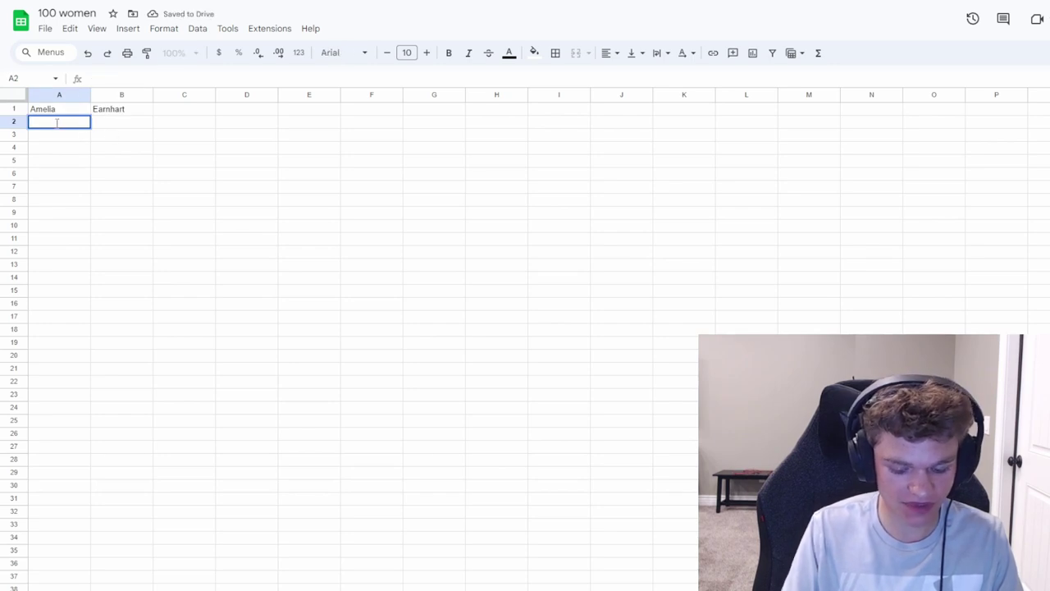
text(Marie)
key(Tab)
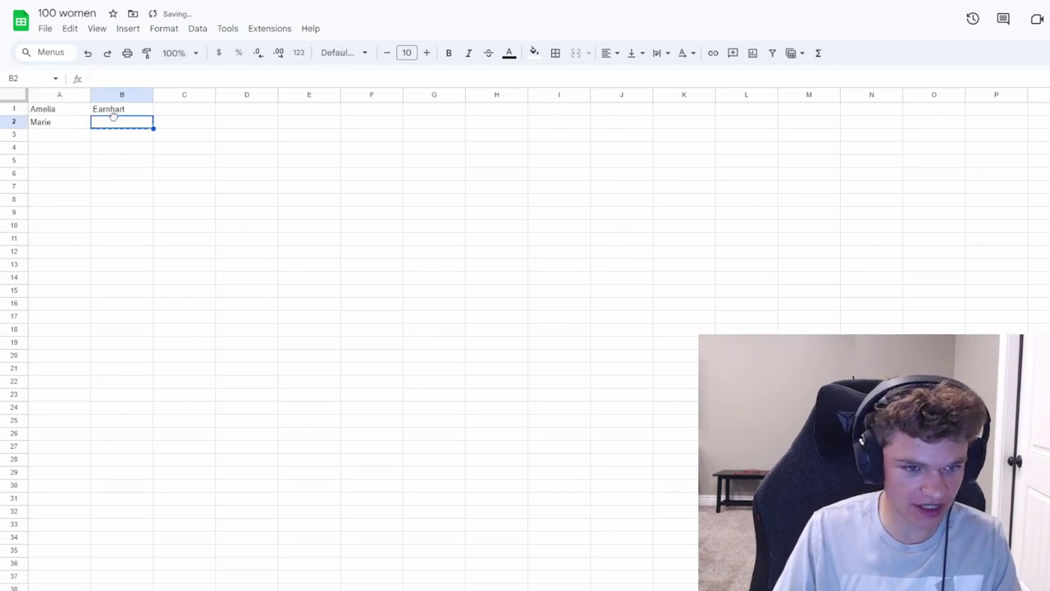
text(Curie)
key(Return)
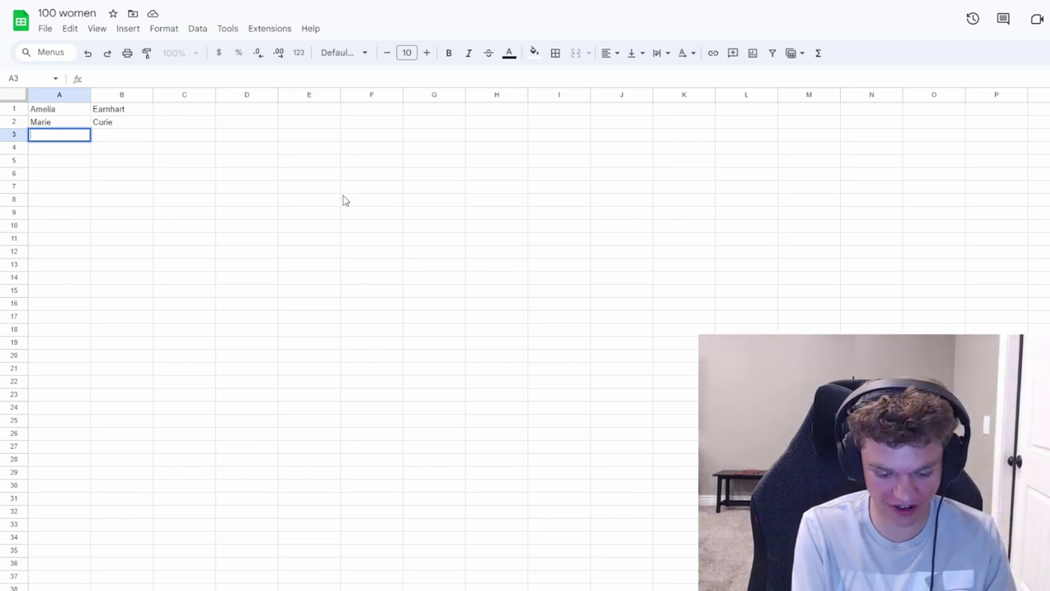
Enter Jennifer Coolidge in row 3 and Heidi Klum in row 4
text(Jennifer Coo)
key(BackSpace)
key(BackSpace)
key(BackSpace)
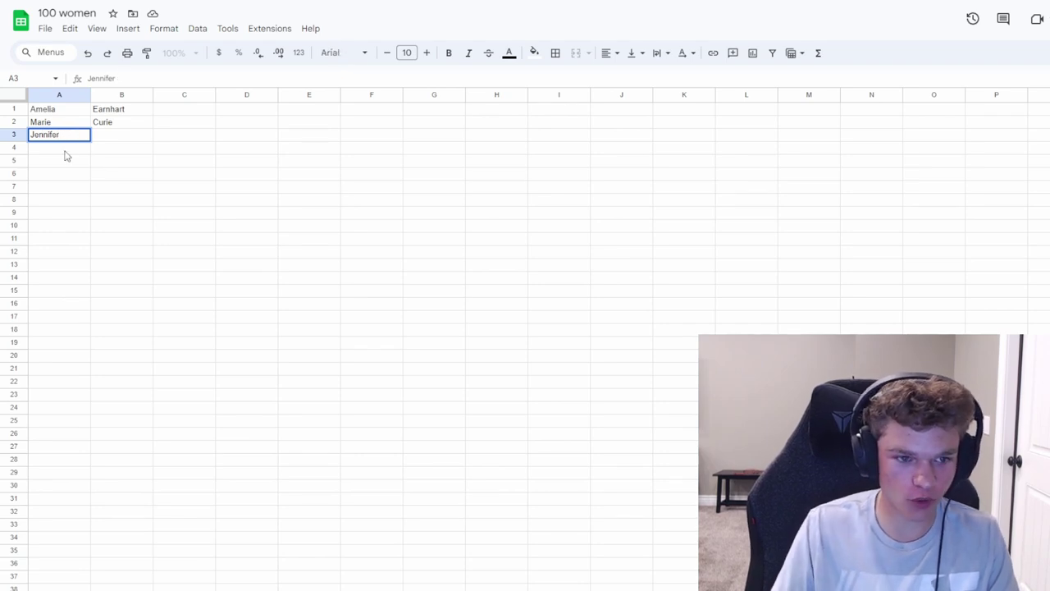
click(128, 140)
text(Cool)
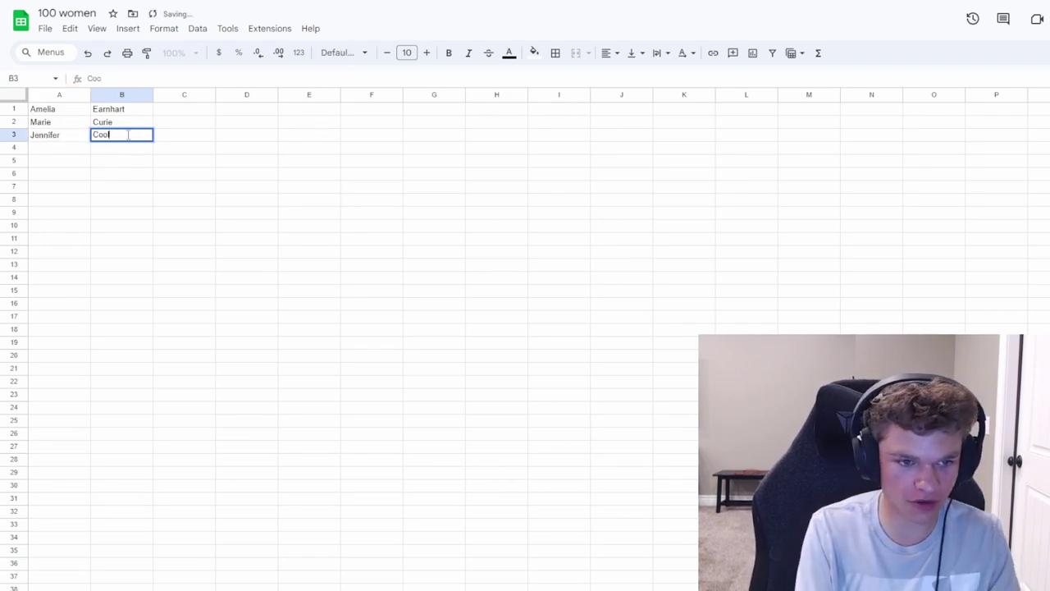
text(idge)
click(60, 146)
text(Heidi)
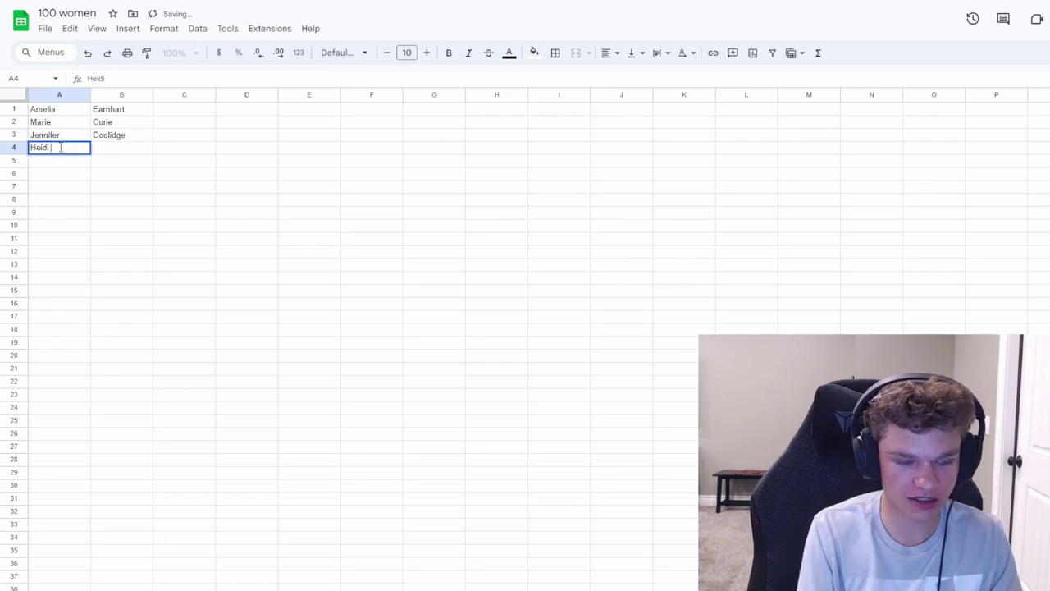
double_click(105, 151)
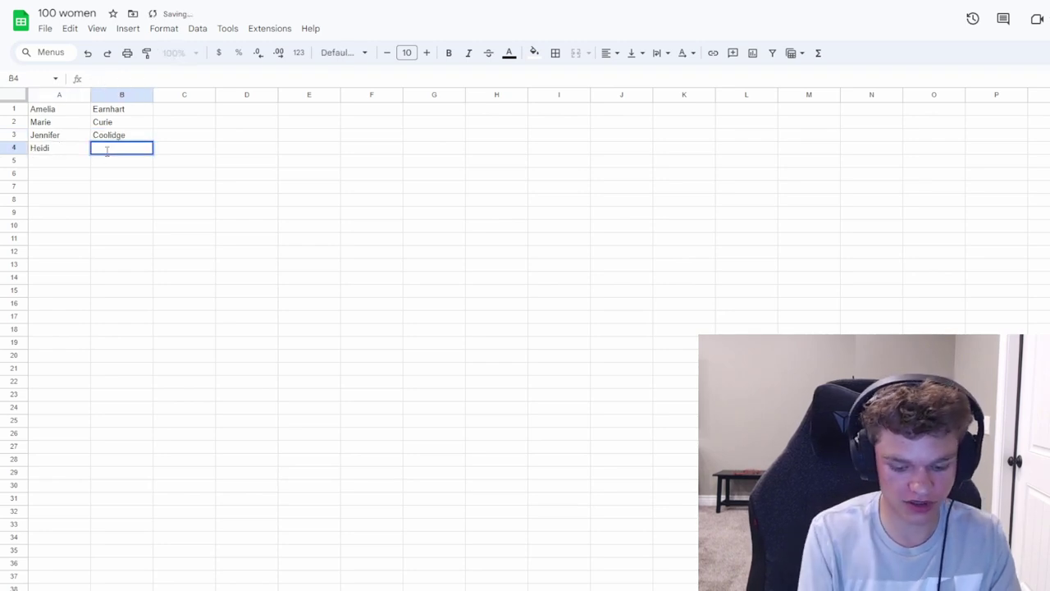
text(Klum)
click(44, 160)
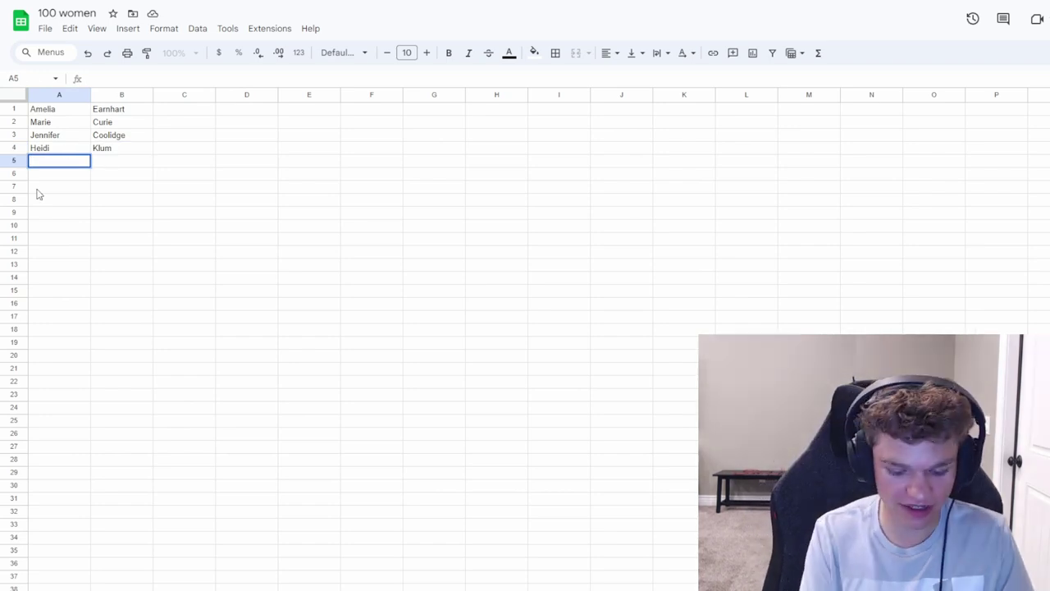
Enter Mel B in row 5 and Taylor Swift in row 6
text(Mel)
key(Tab)
text(B)
click(58, 177)
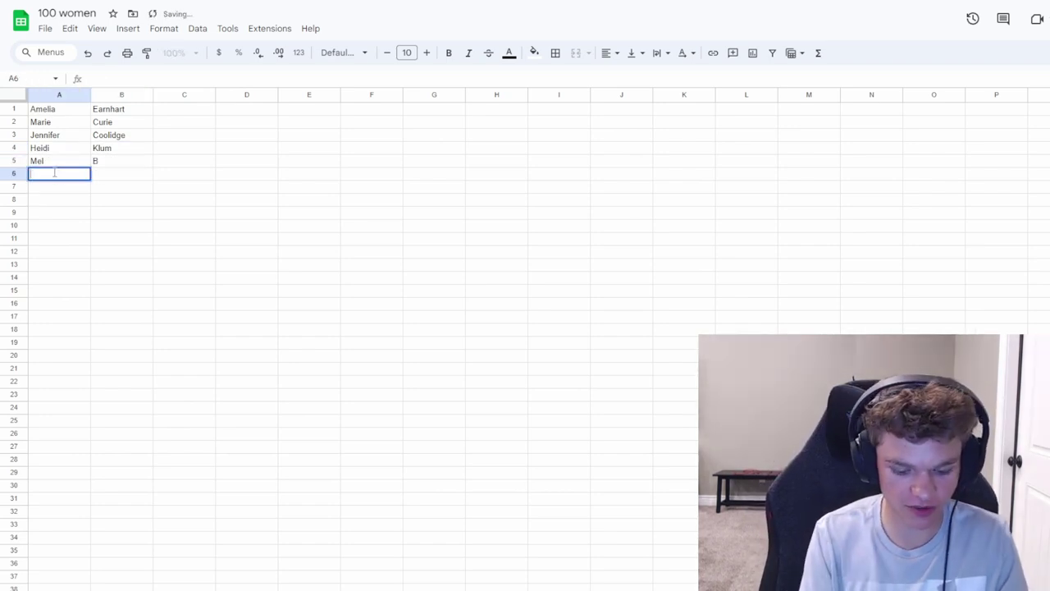
text(TAa)
key(BackSpace)
key(BackSpace)
text(aylor)
click(147, 174)
text(Swift)
click(66, 190)
Type Olivia into A7 and select B7 for her surname
text(Olivia)
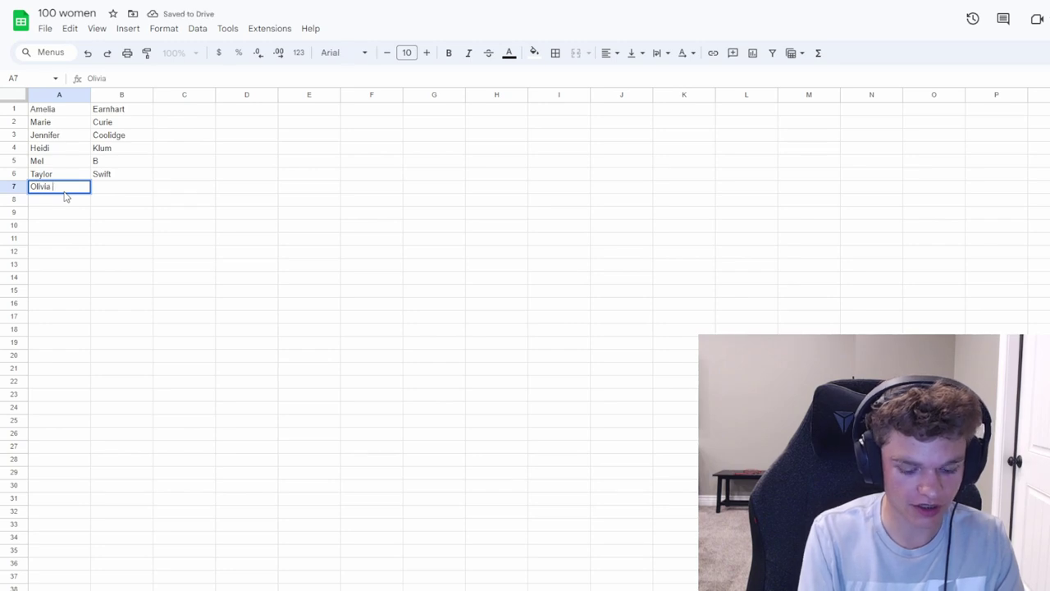
click(116, 179)
click(114, 191)
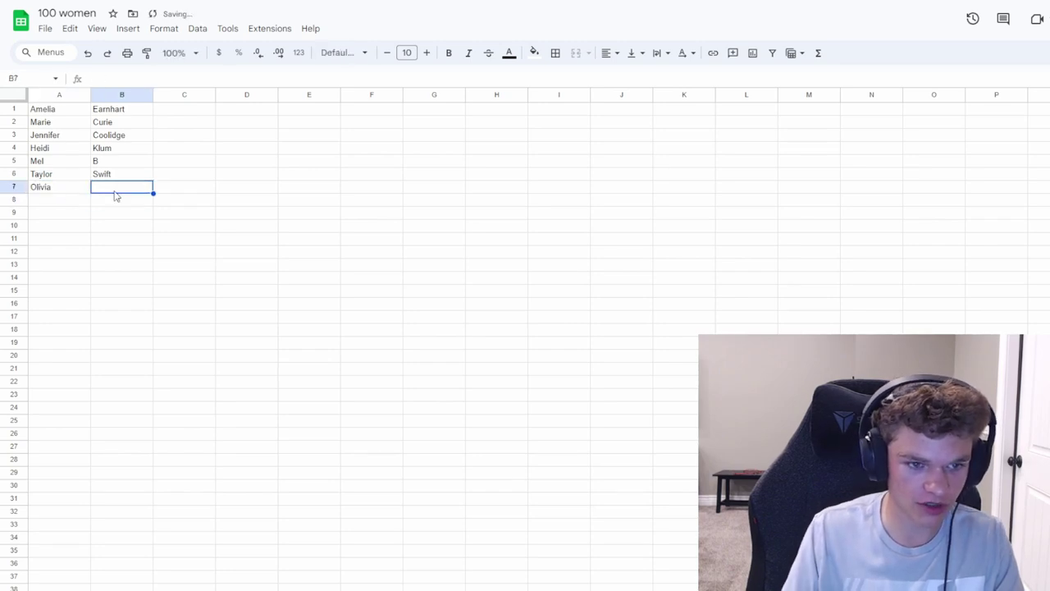
Add surname Rodrigo in B7, then Beyonce, Rihanna and Miley Cyrus in rows 8–10
text(Rodrigo)
click(50, 199)
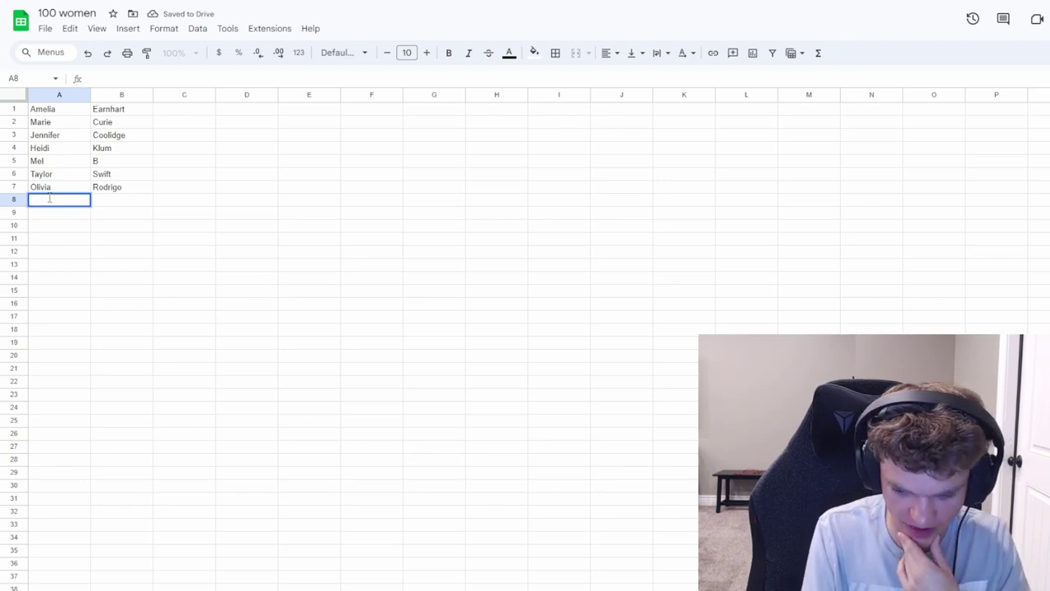
text(Beyonce)
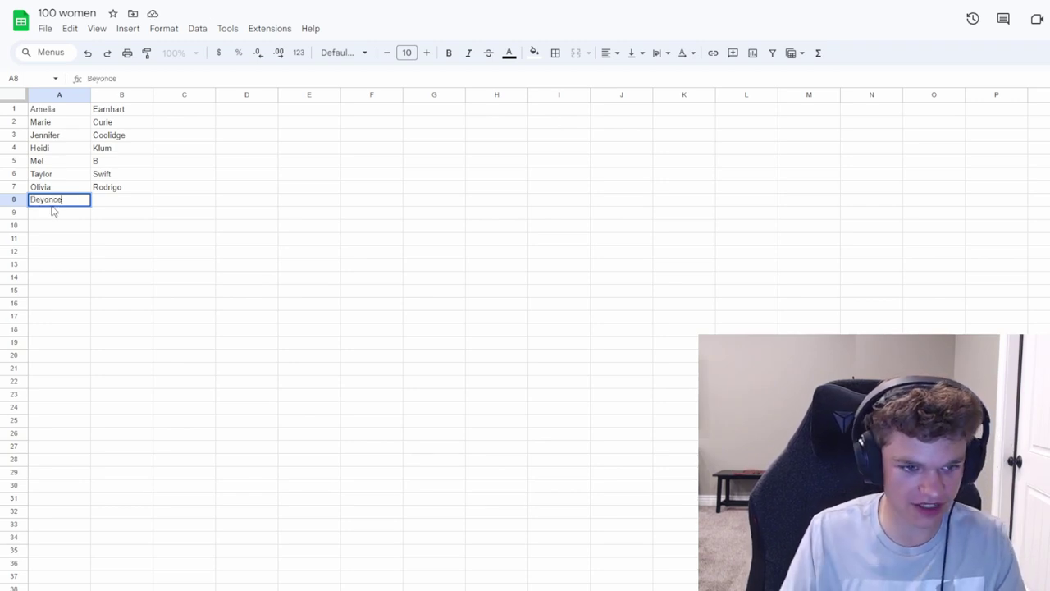
click(53, 211)
text(Rihanna)
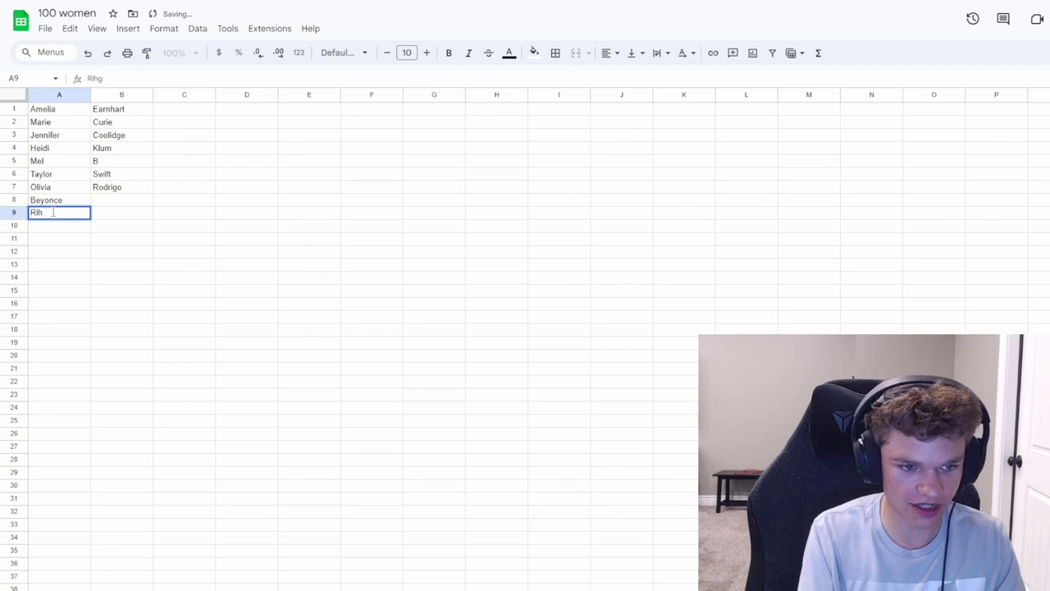
click(66, 228)
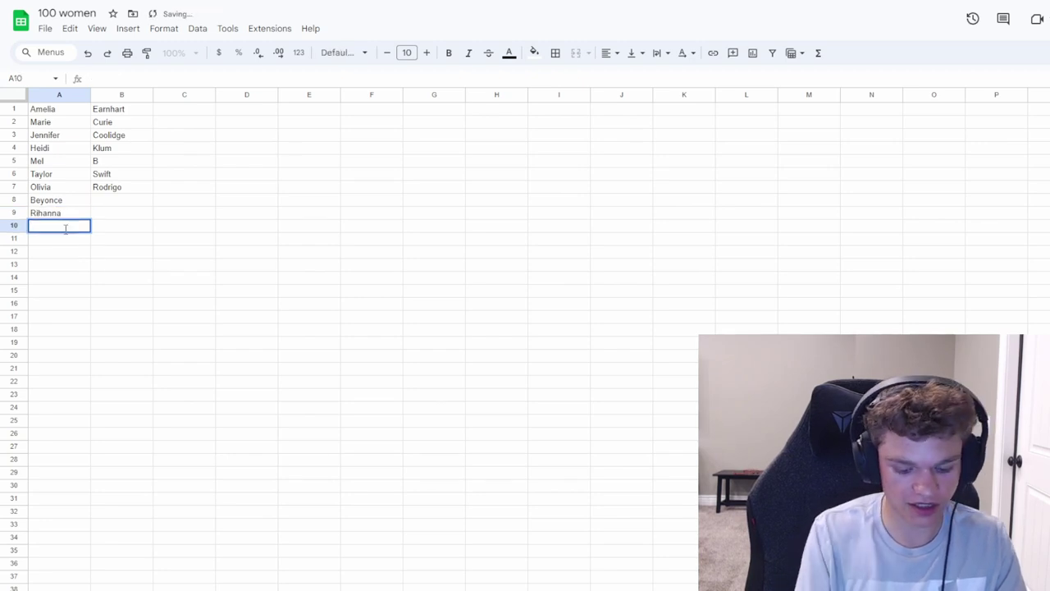
text(Miley)
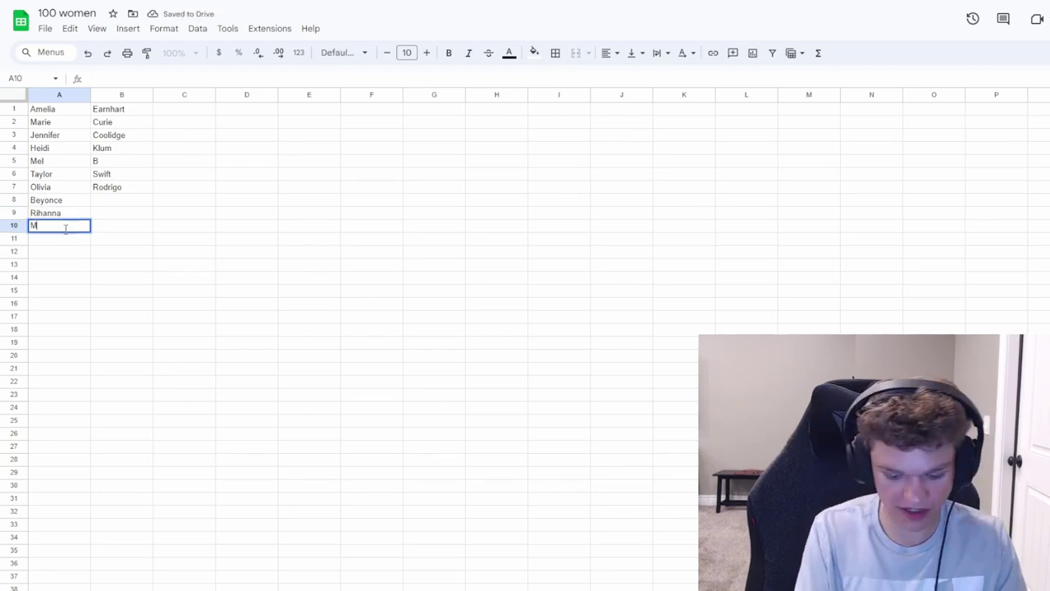
click(108, 229)
text(Cys)
key(BackSpace)
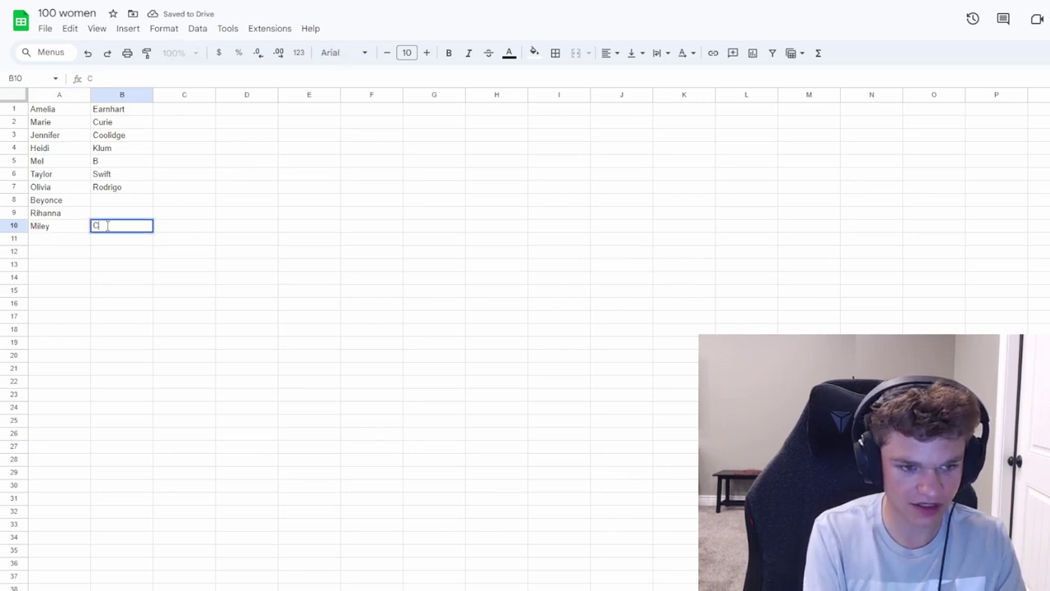
text(rus)
click(64, 239)
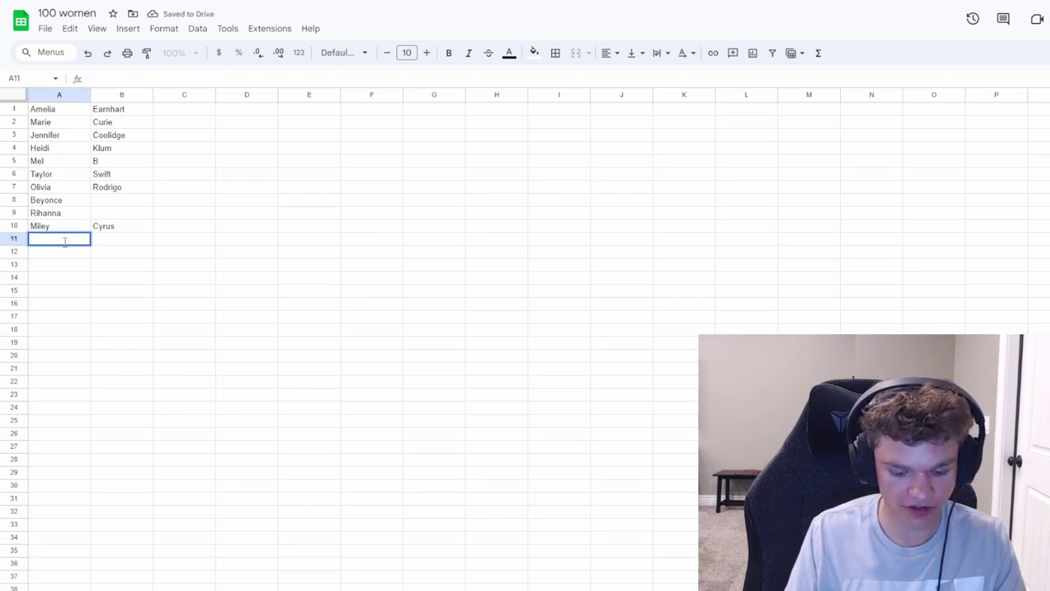
Enter Brittney Spears in row 11 and Katy Perry in row 12
text(Brittney)
click(126, 241)
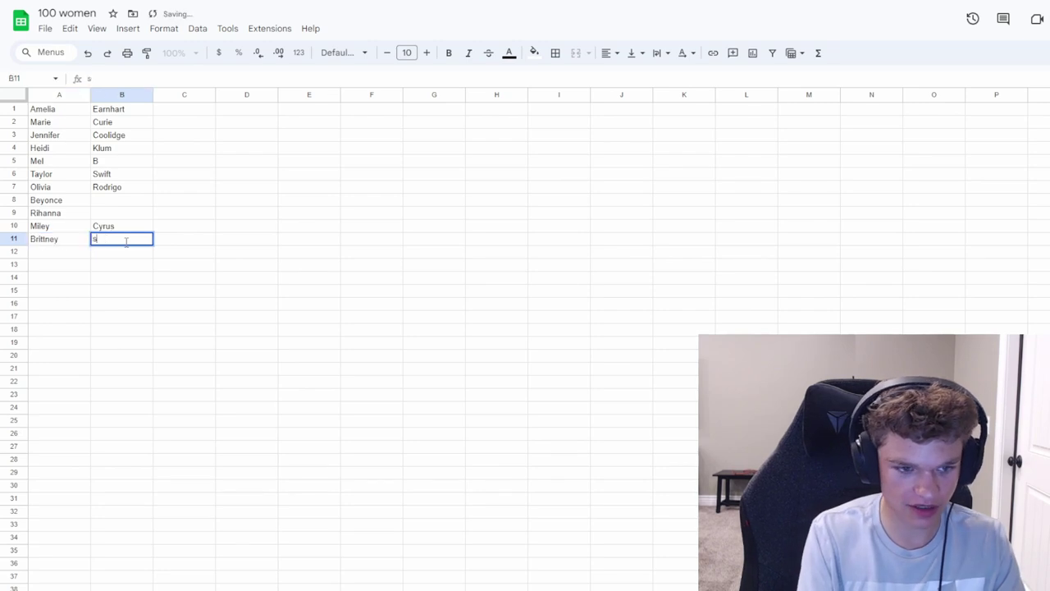
text(Spears)
click(63, 250)
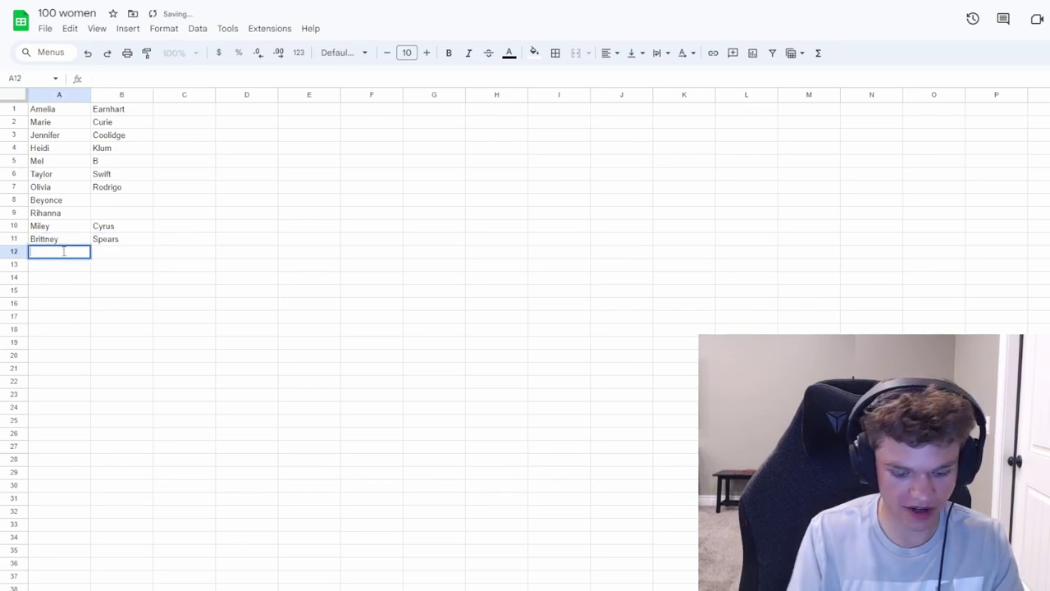
text(Katy)
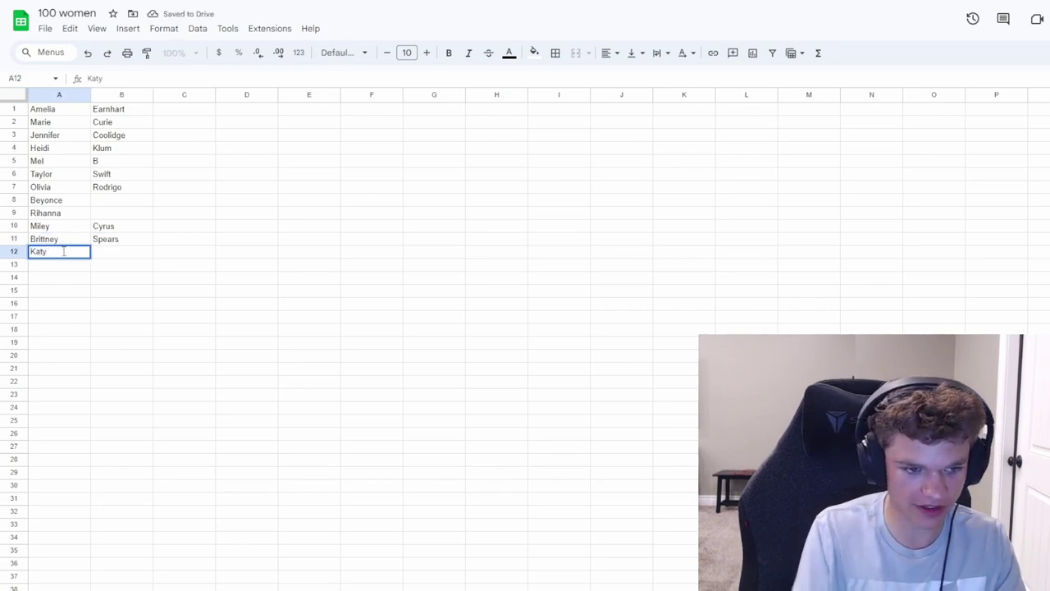
click(110, 250)
text(Perry)
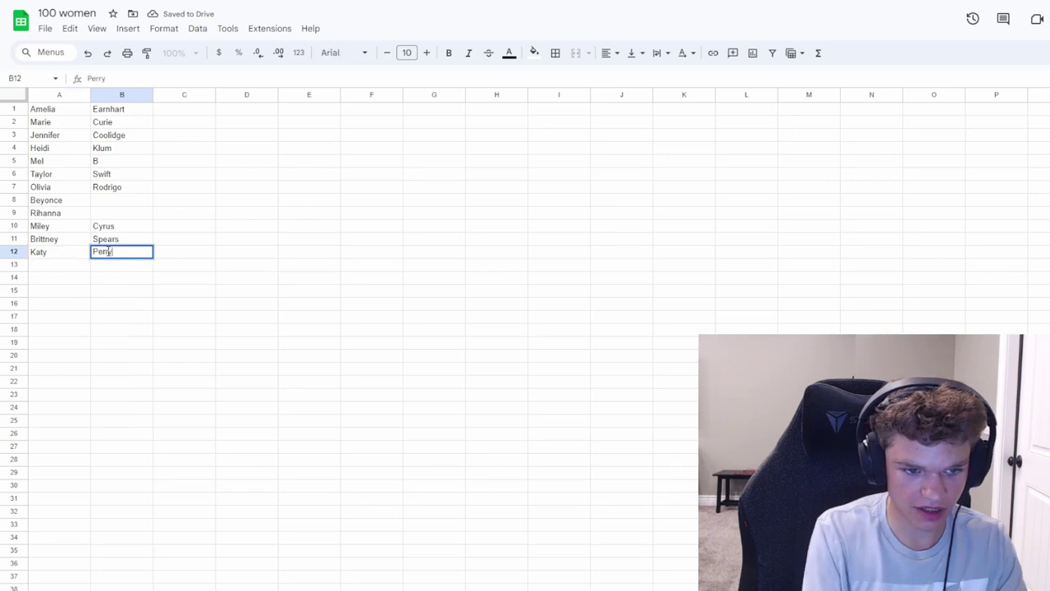
click(72, 264)
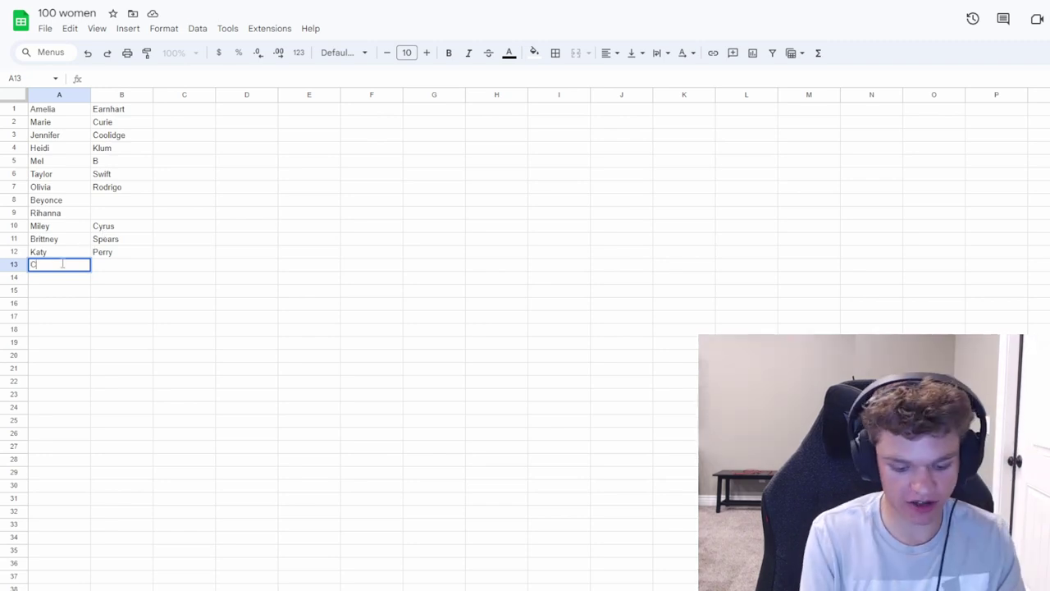
Enter Charli D'Melio in row 13 and Addison Rae in row 14
text(Cha)
text(rol)
key(BackSpace)
key(BackSpace)
text(li)
click(142, 264)
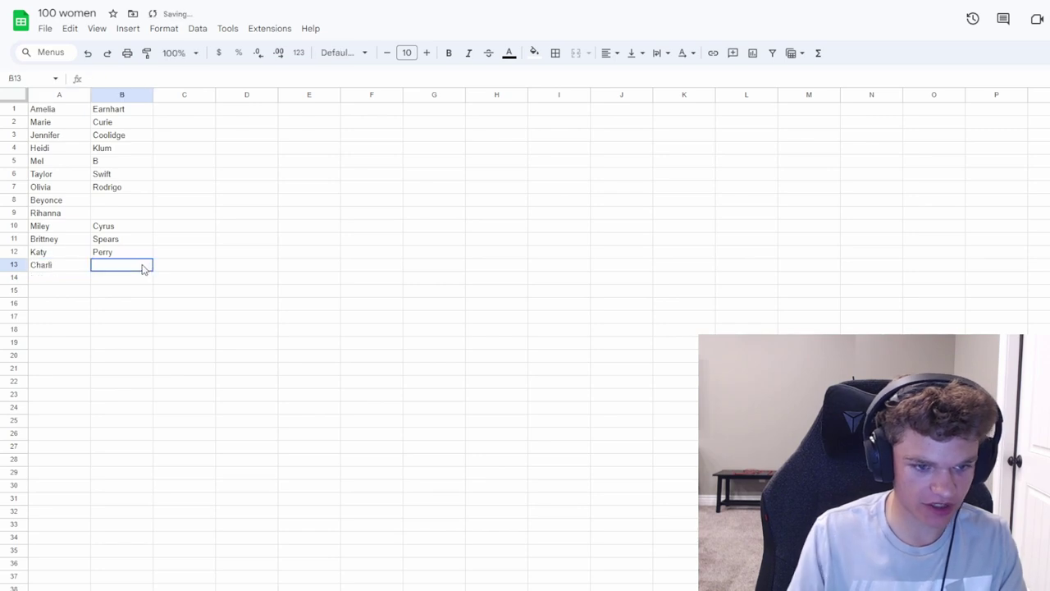
text(D'Melio)
click(34, 281)
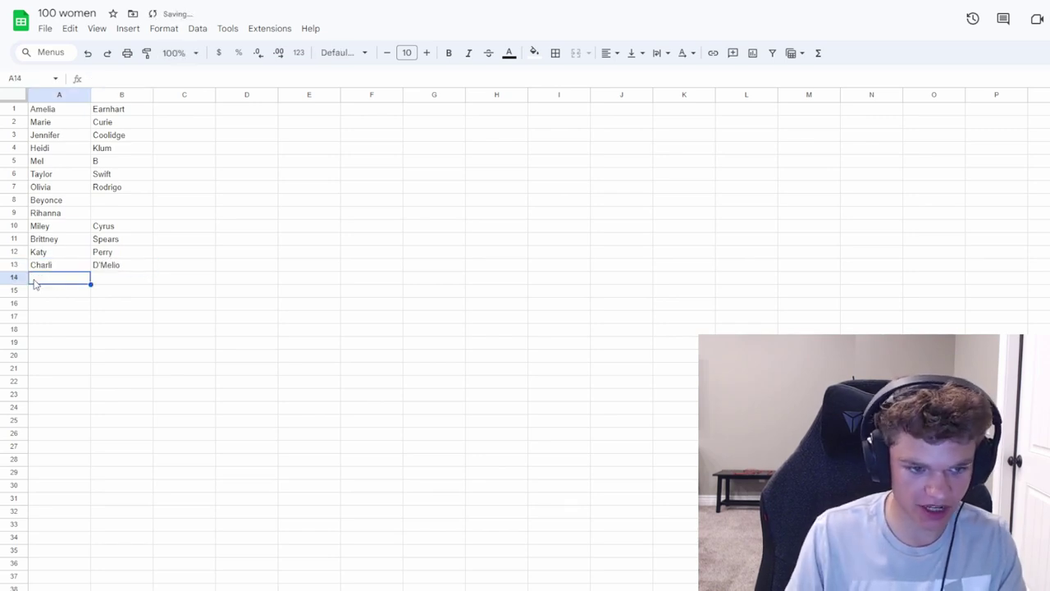
text(Addison)
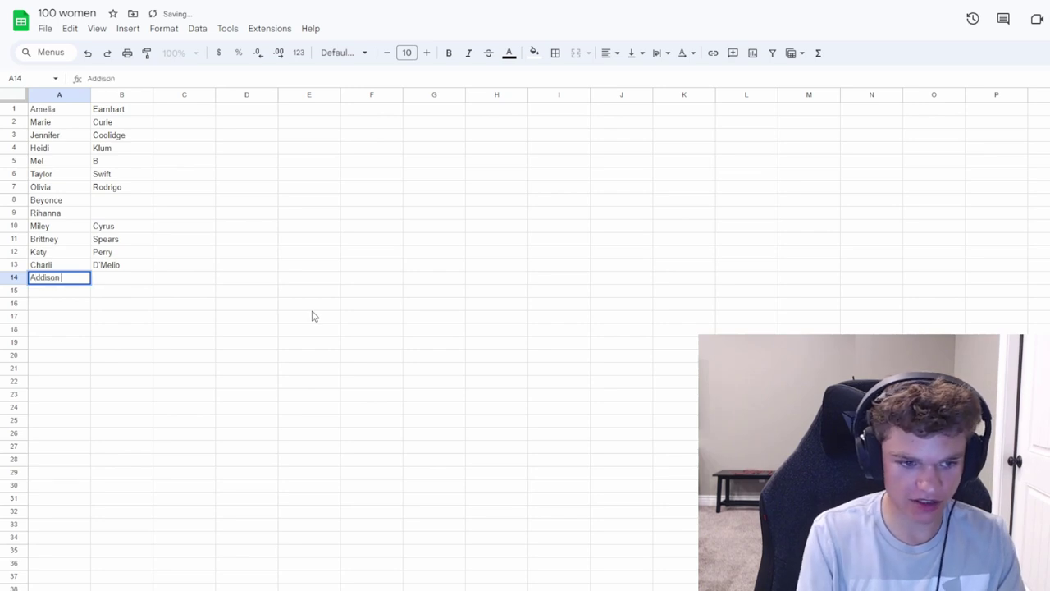
key(Tab)
text(Rae)
click(88, 291)
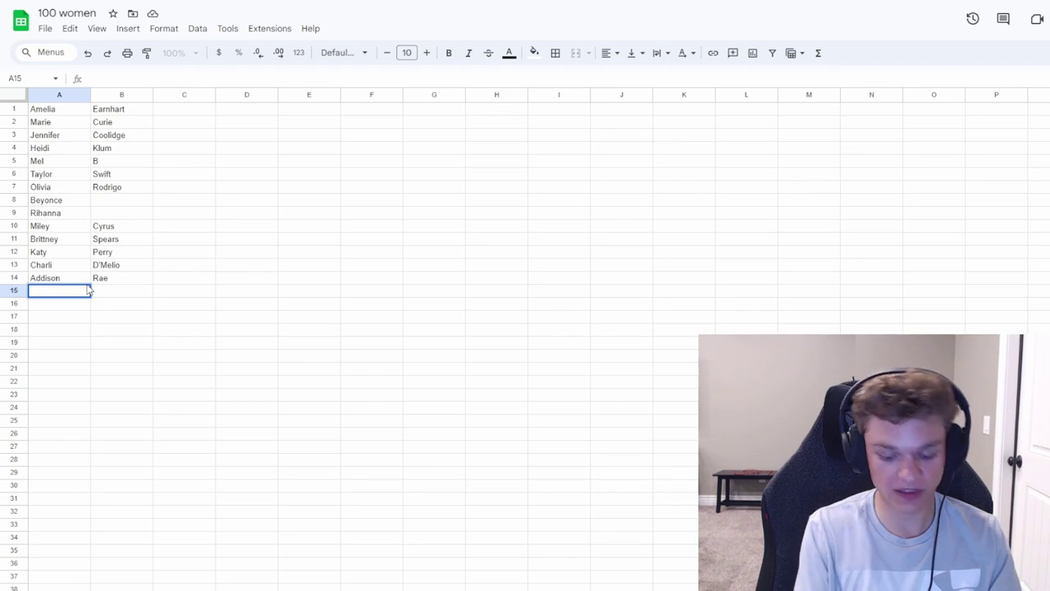
Enter Livvy Dunne in row 15 and a first and last name in row 16
text(L)
text(ivi)
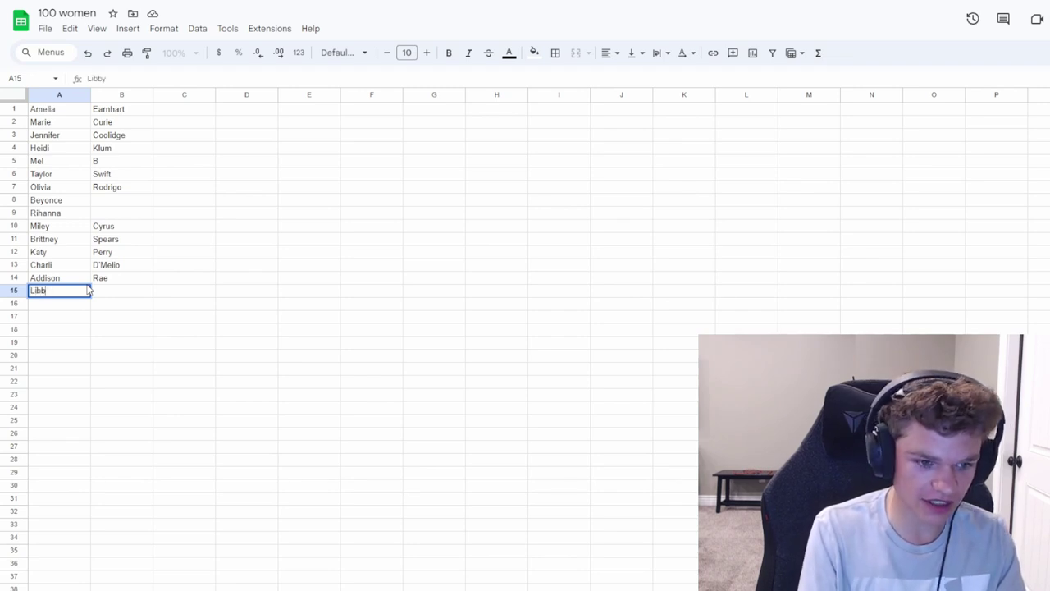
key(BackSpace)
key(BackSpace)
key(BackSpace)
text(ivvy)
click(109, 291)
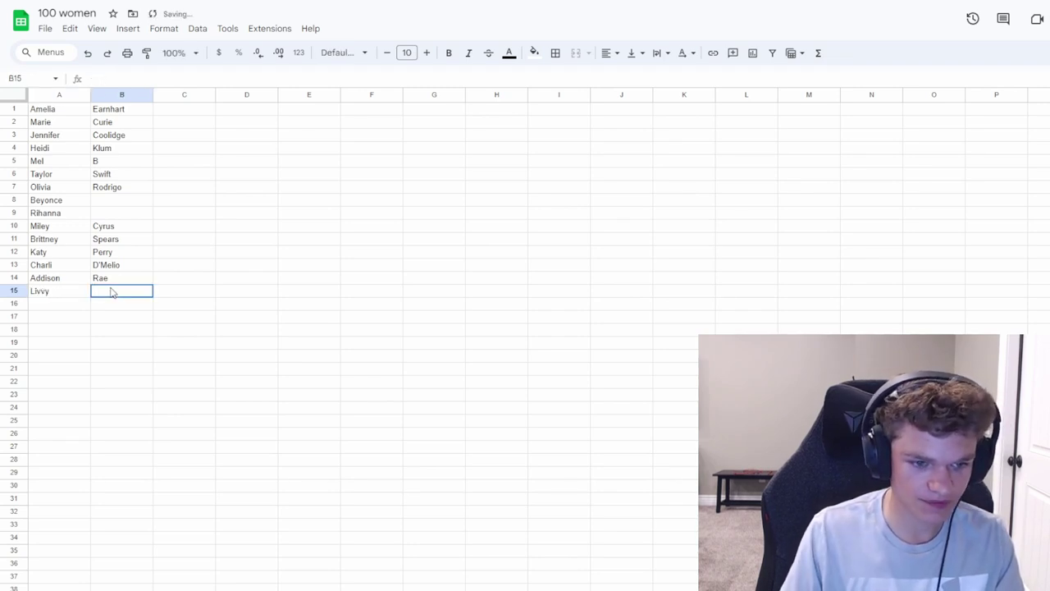
text(Dunne)
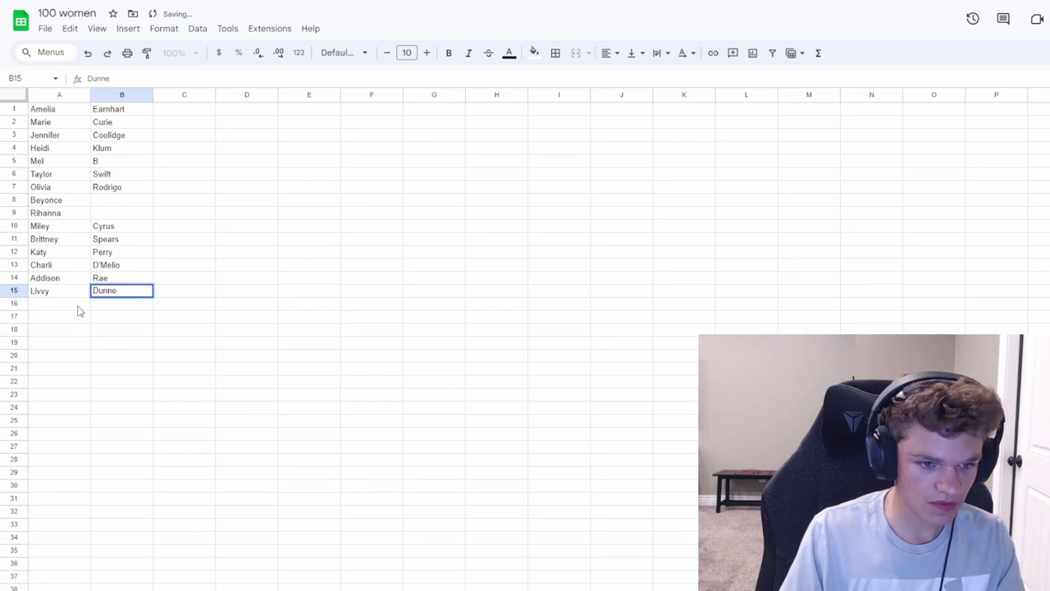
click(78, 305)
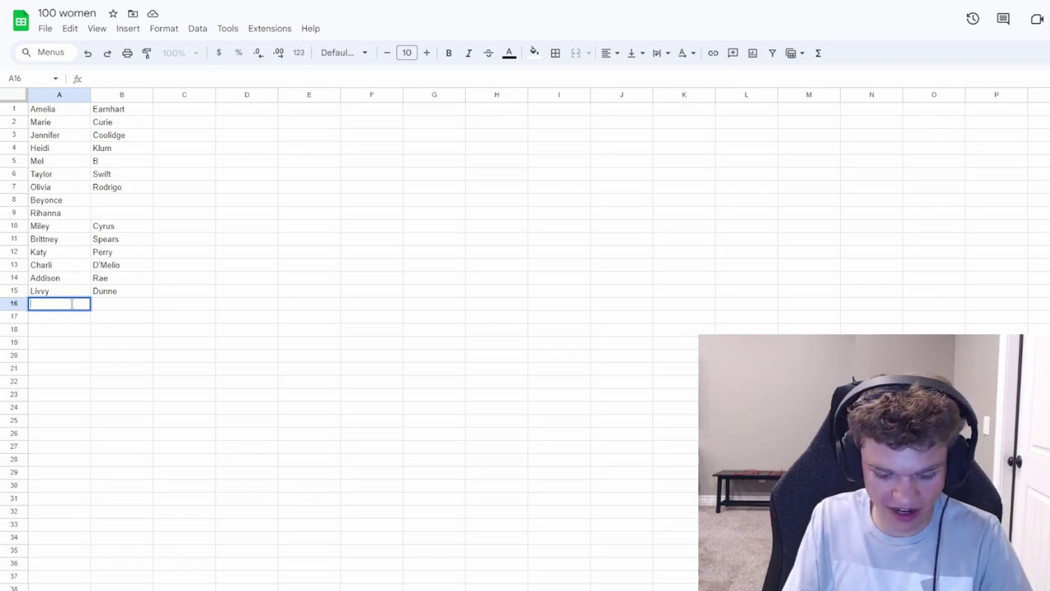
text(Lizz)
key(BackSpace)
key(BackSpace)
text(l)
click(99, 305)
text(Tay)
key(Return)
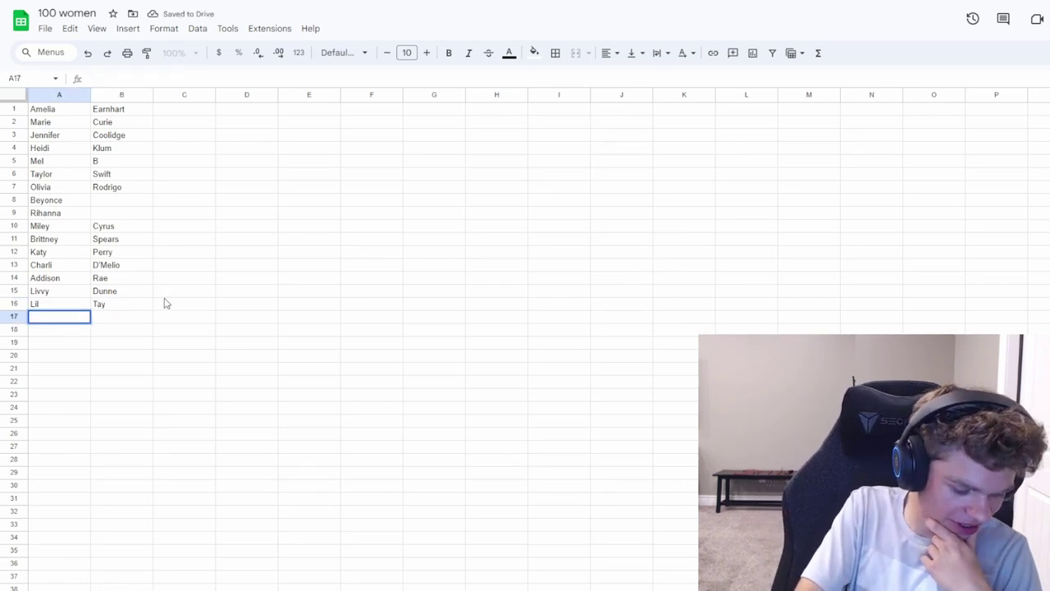
Enter Nicki Minaj, Ice Spice and Flo Milli in rows 17–19
text(Nicki)
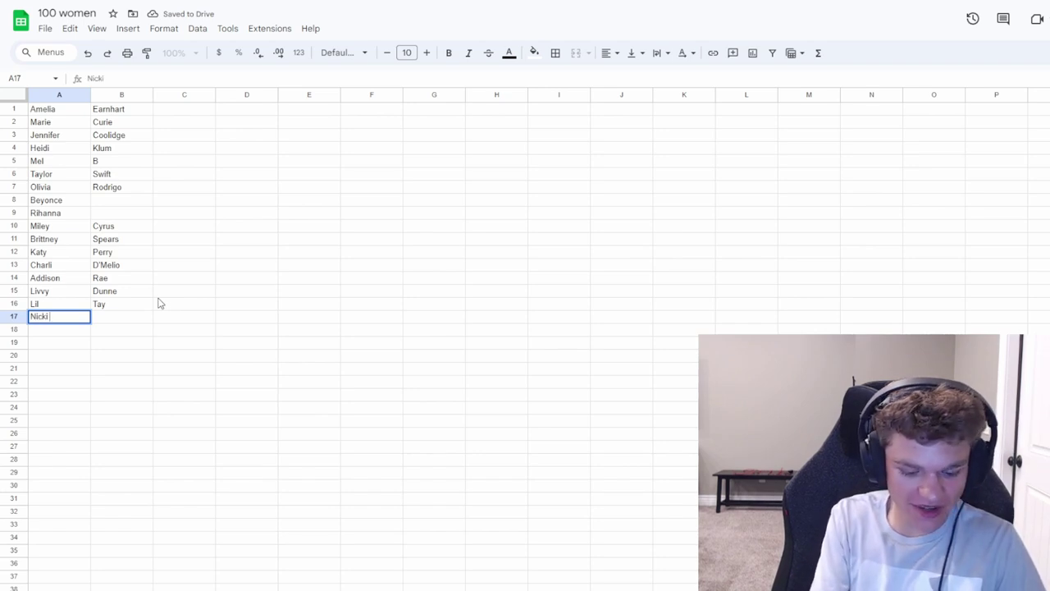
click(124, 319)
double_click(124, 315)
text(Minaj)
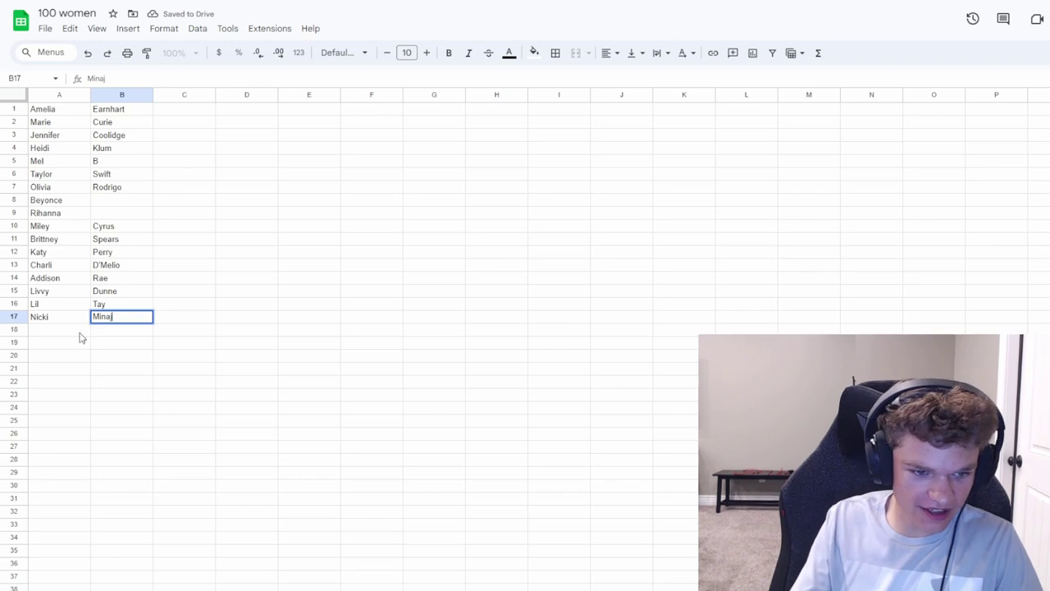
click(79, 331)
text(Ice)
click(127, 336)
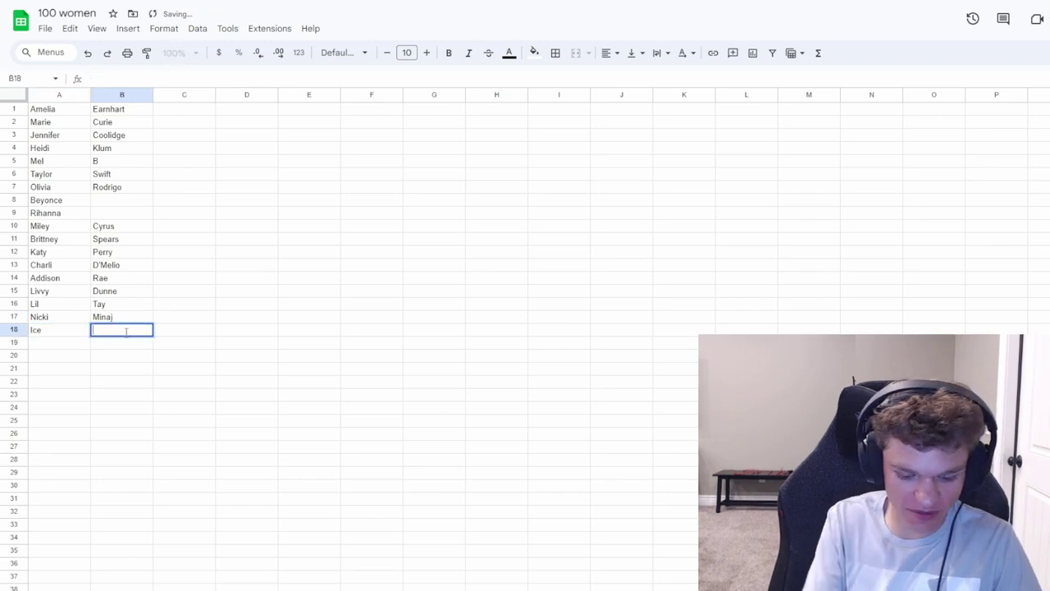
text(Spice)
click(69, 342)
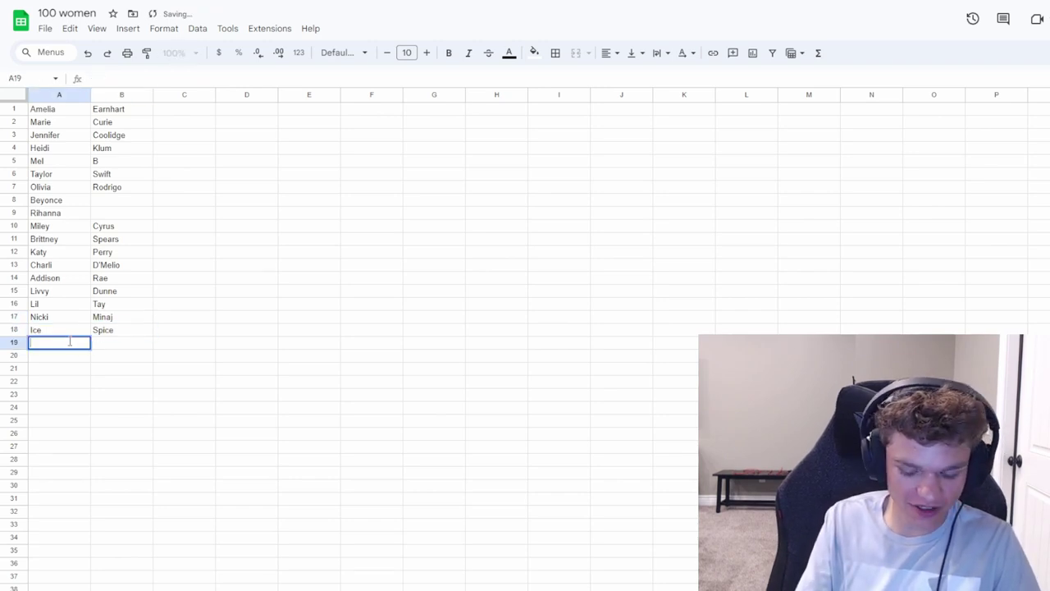
text(Flo)
click(136, 342)
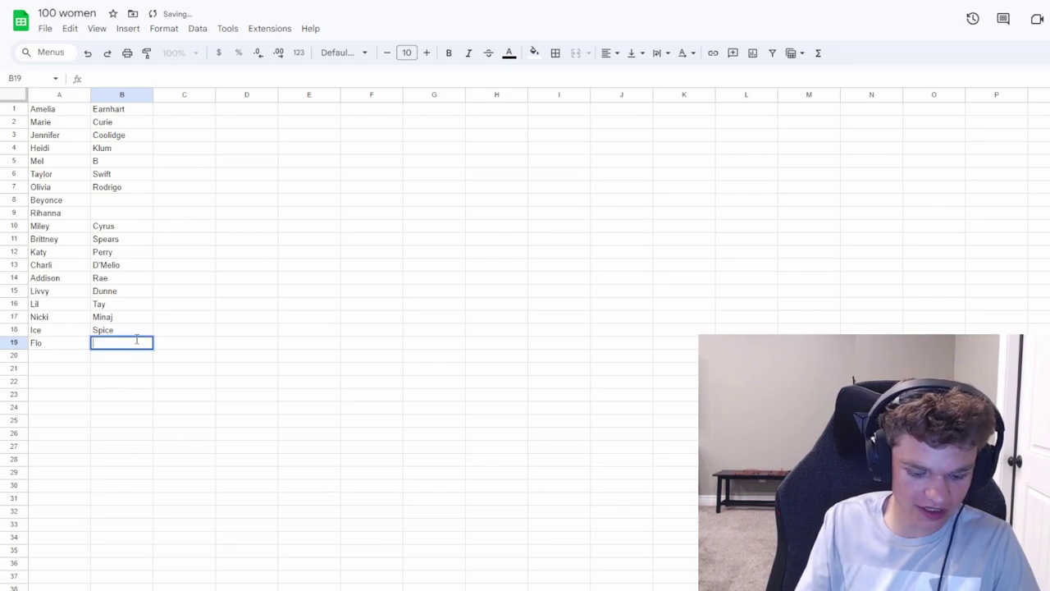
text(Milli)
Enter Megan The Stallion in row 20 and Sexyy Redd in row 21
click(51, 354)
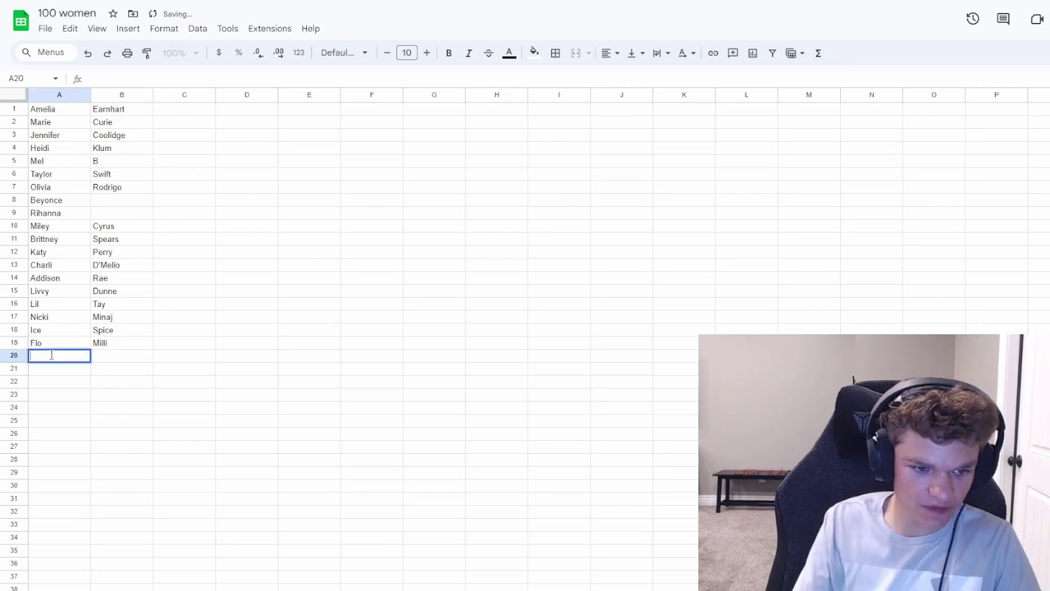
text(Megan)
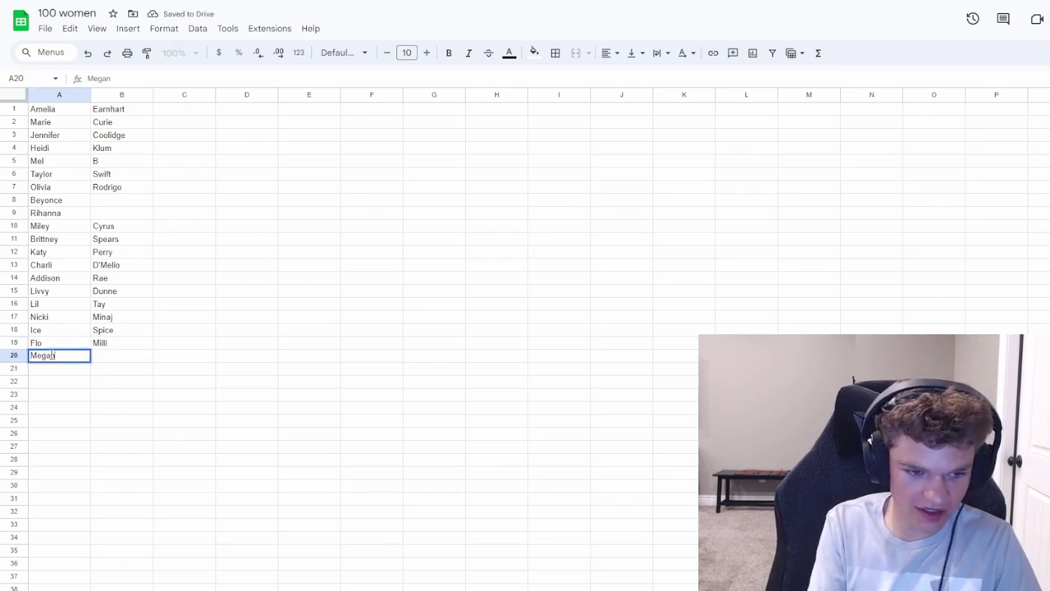
click(119, 356)
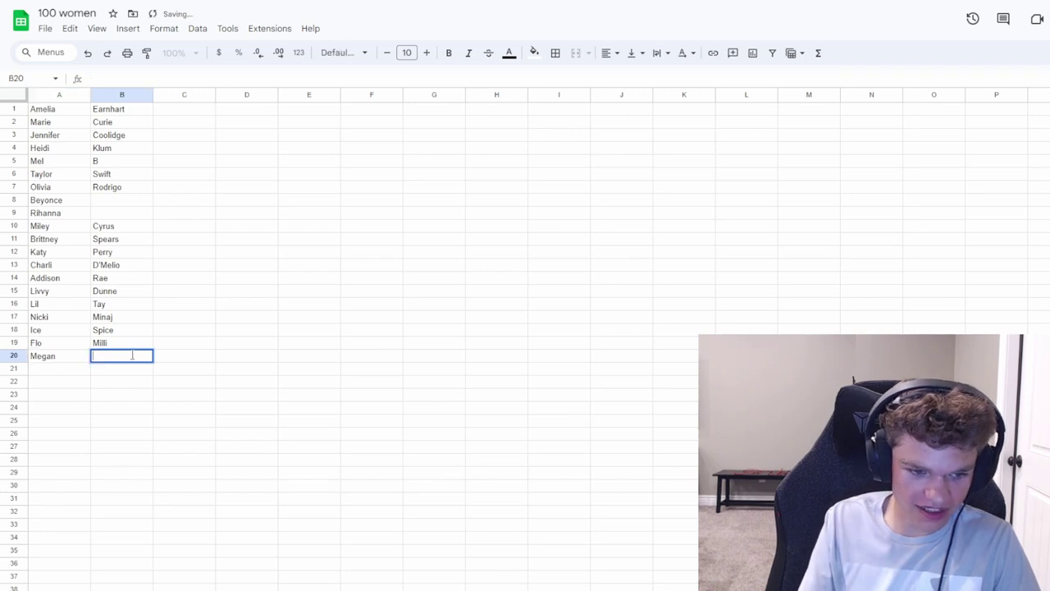
text(The Stallion)
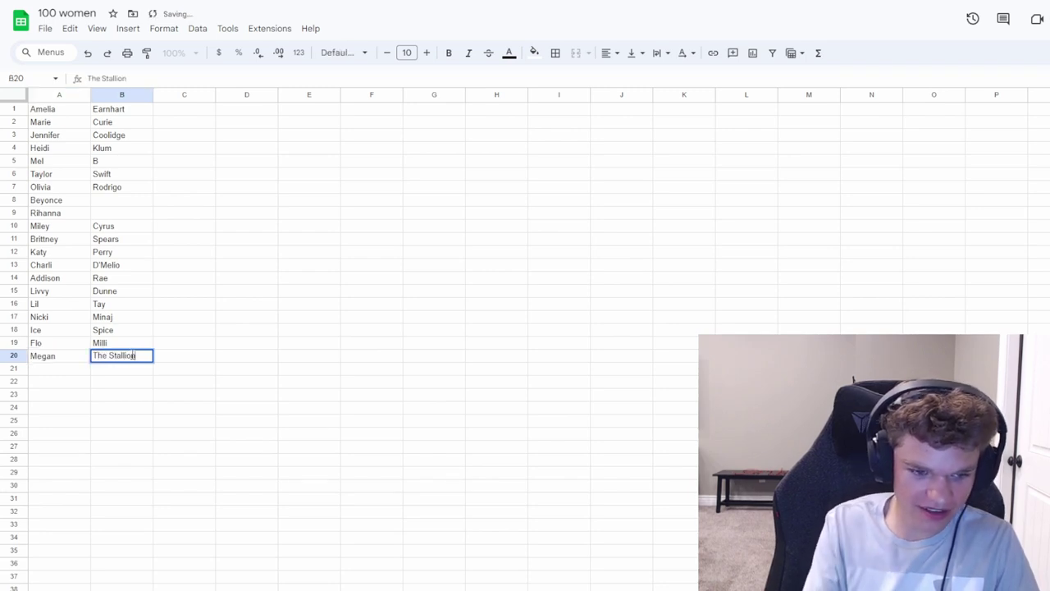
click(68, 371)
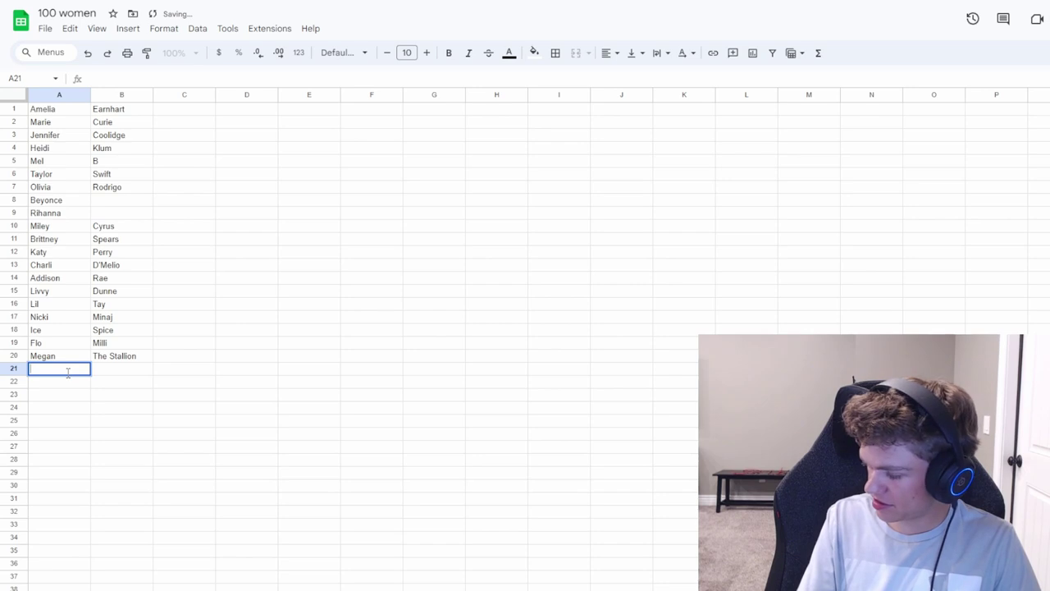
text(Sexxy)
click(138, 374)
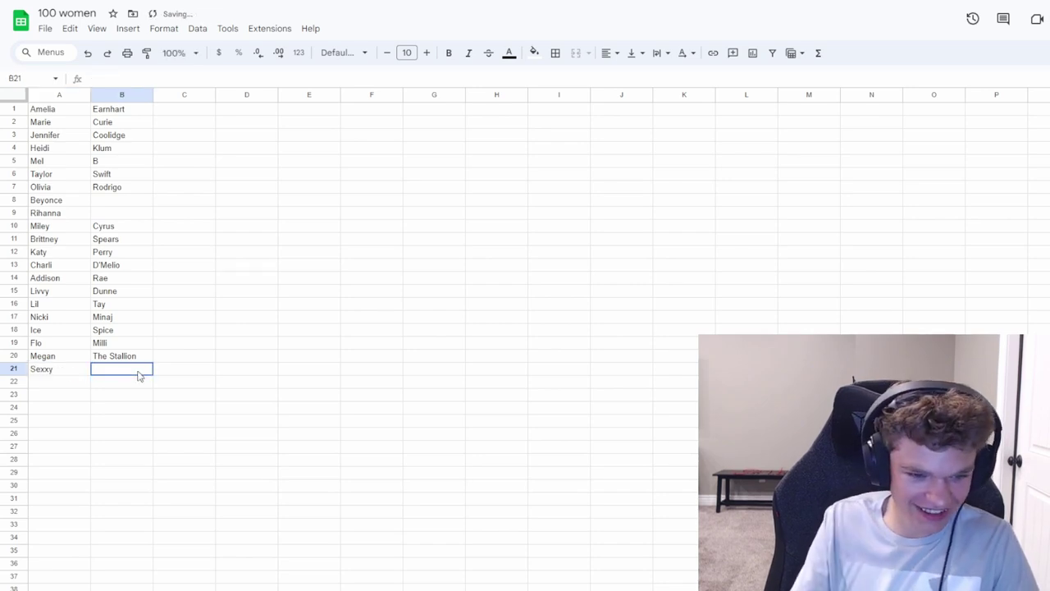
text(Redd)
click(57, 374)
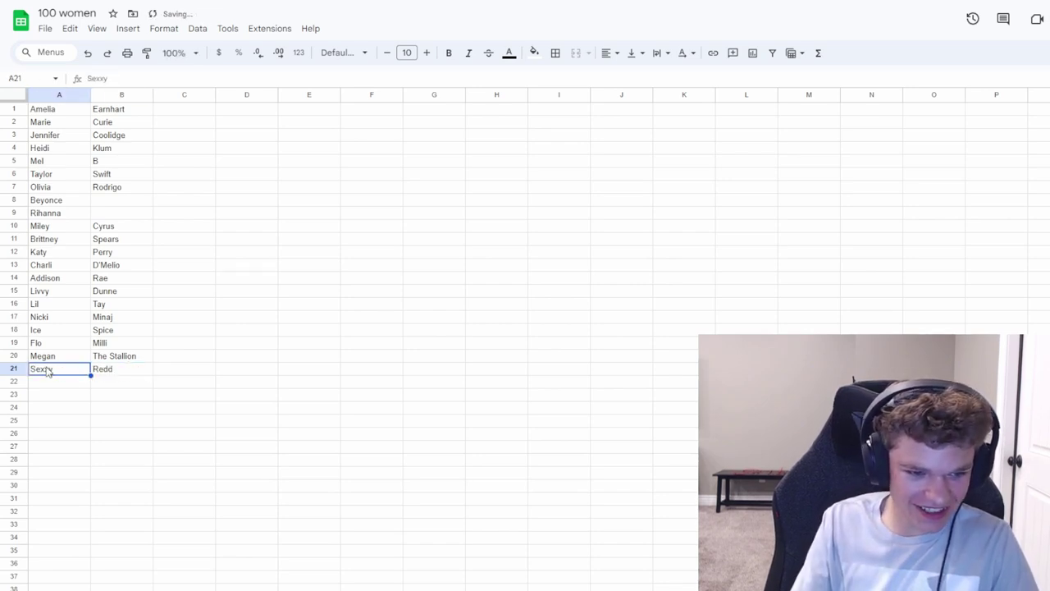
double_click(47, 371)
double_click(48, 370)
click(51, 369)
key(Return)
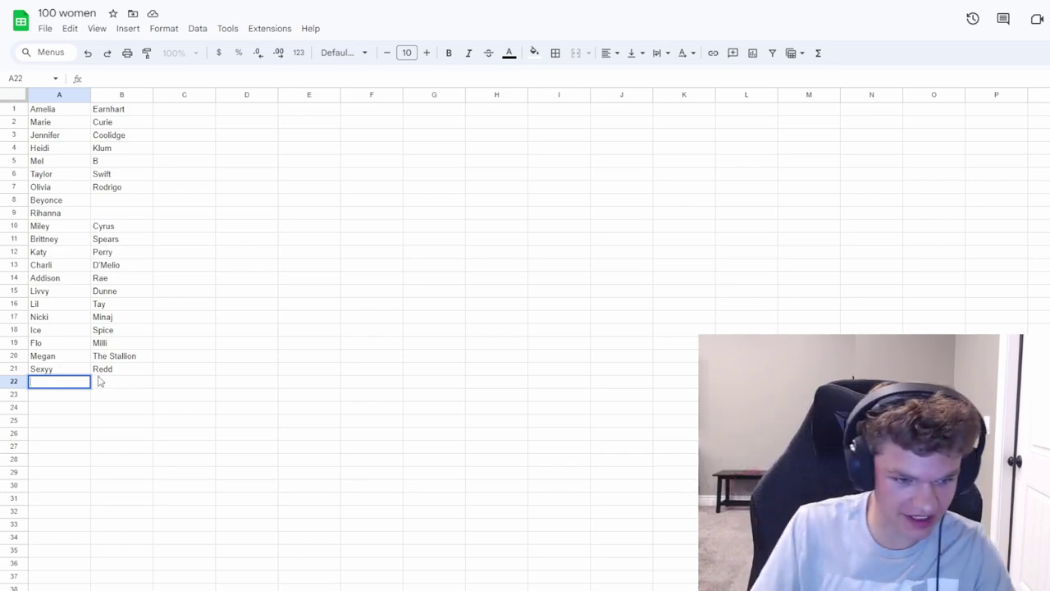
Enter Tyra Banks, Estelle and Jennifer Anniston in rows 22–24
text(Tyra)
key(Tab)
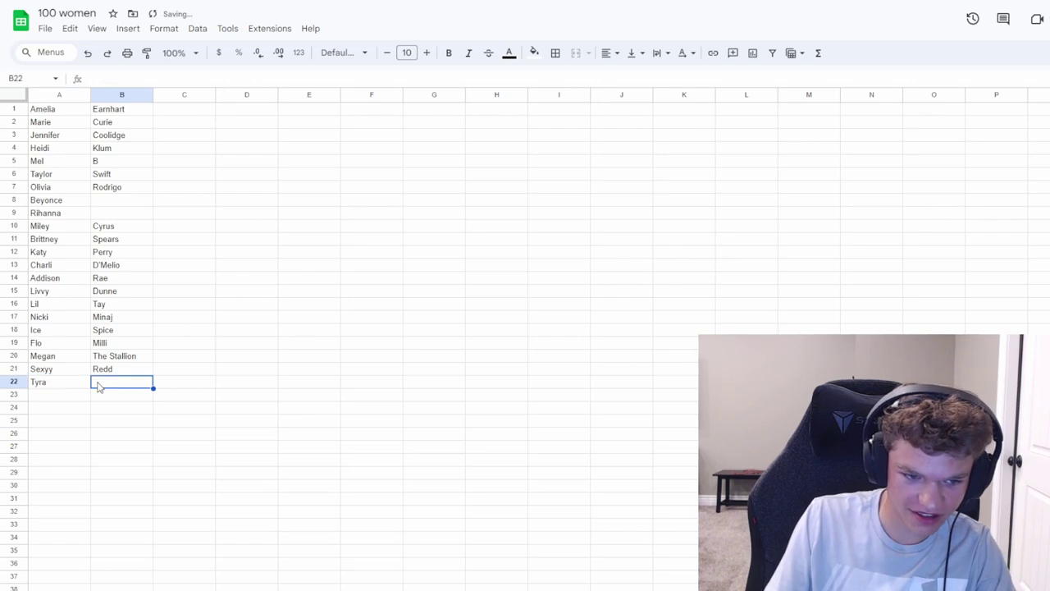
text(Banks)
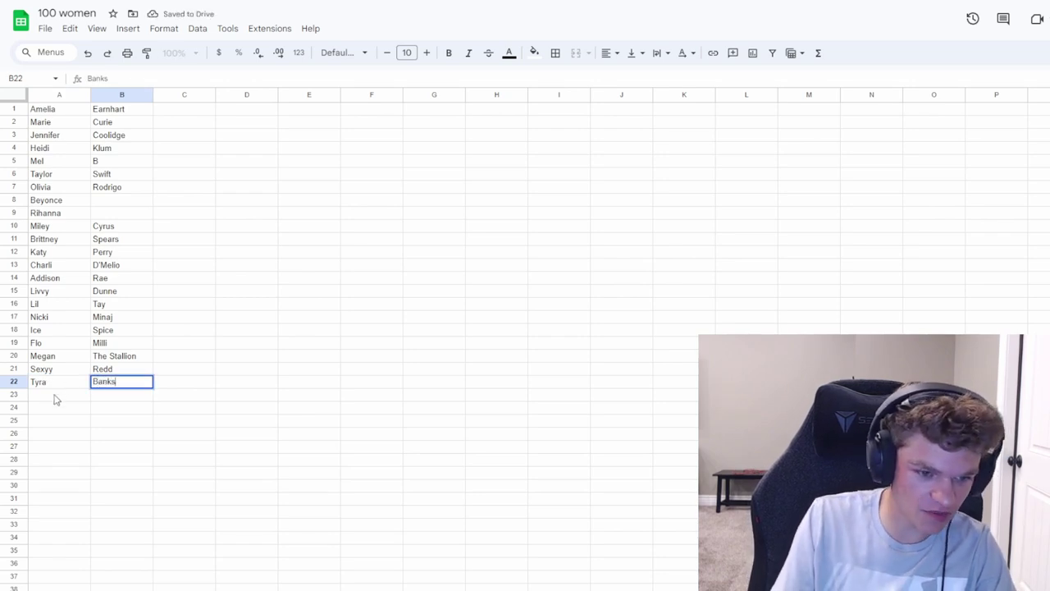
key(Return)
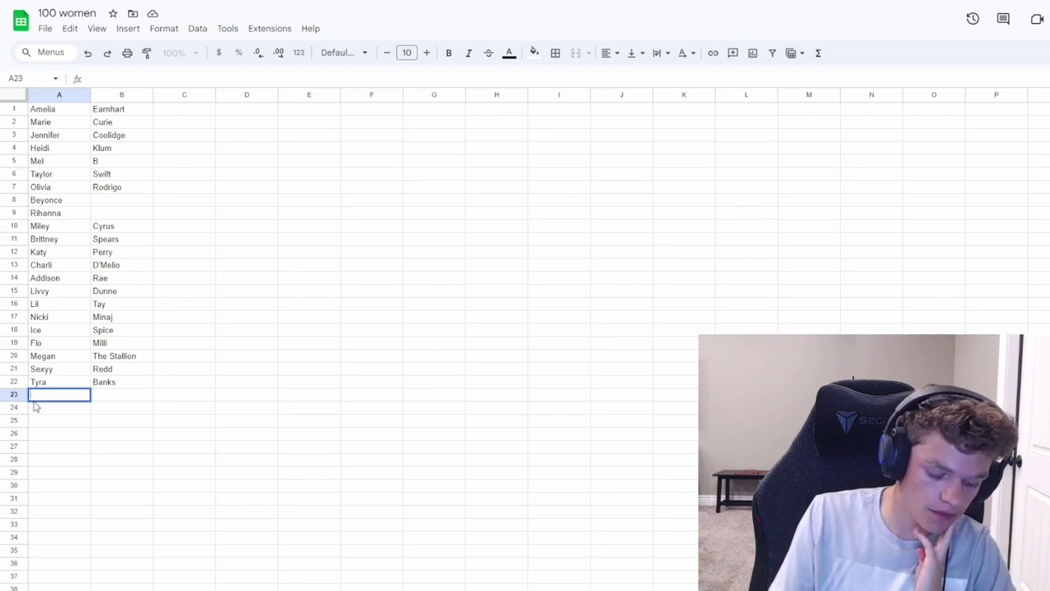
text(Estelle)
click(59, 408)
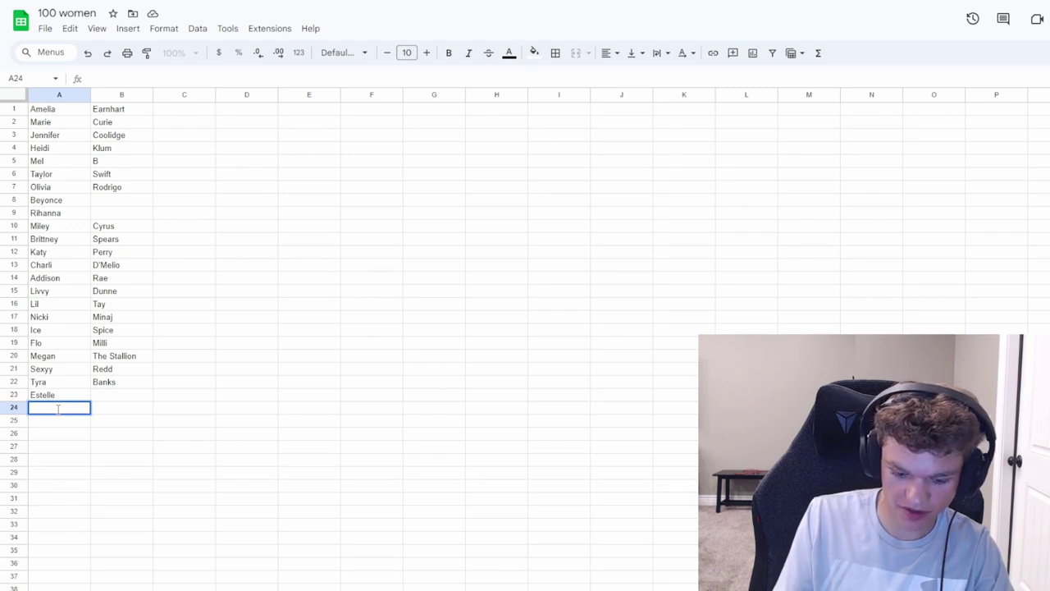
text(Jennifer)
click(105, 410)
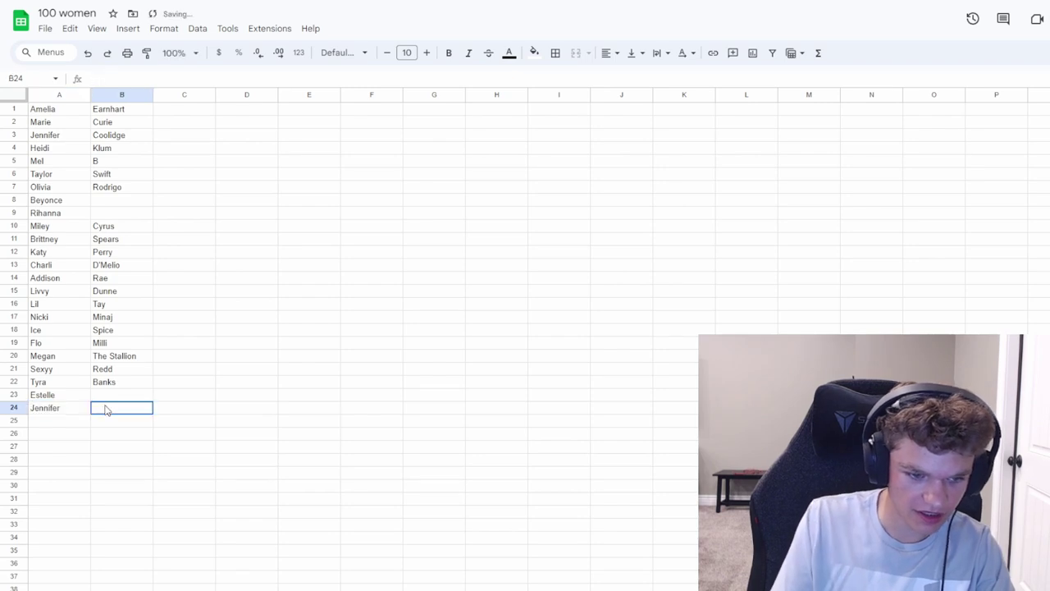
text(Anniston)
click(75, 423)
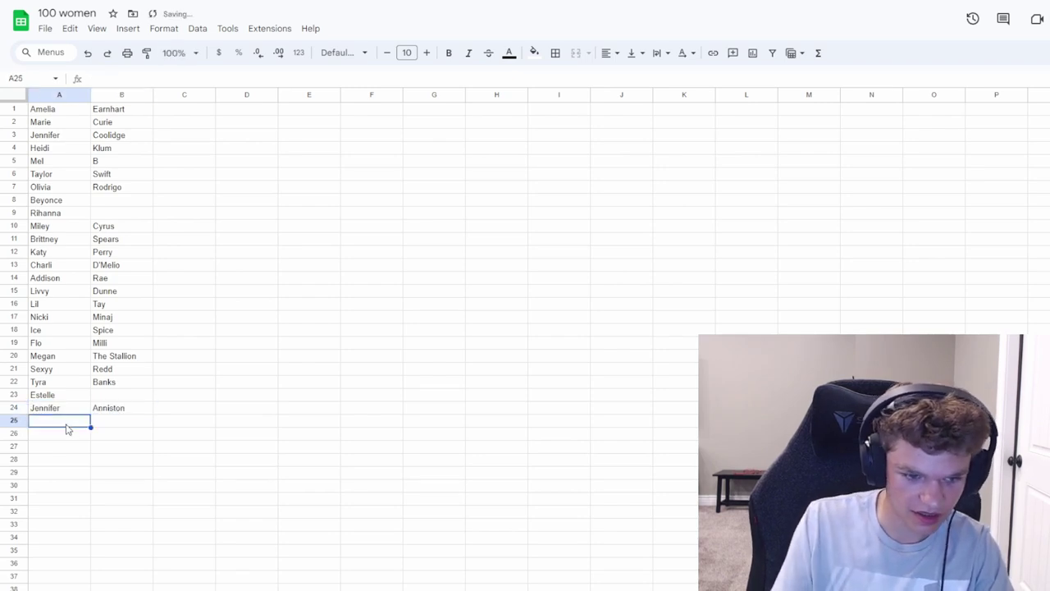
Enter Amy Schumer in row 25, retyping both the surname and first name
text(Amy)
click(120, 424)
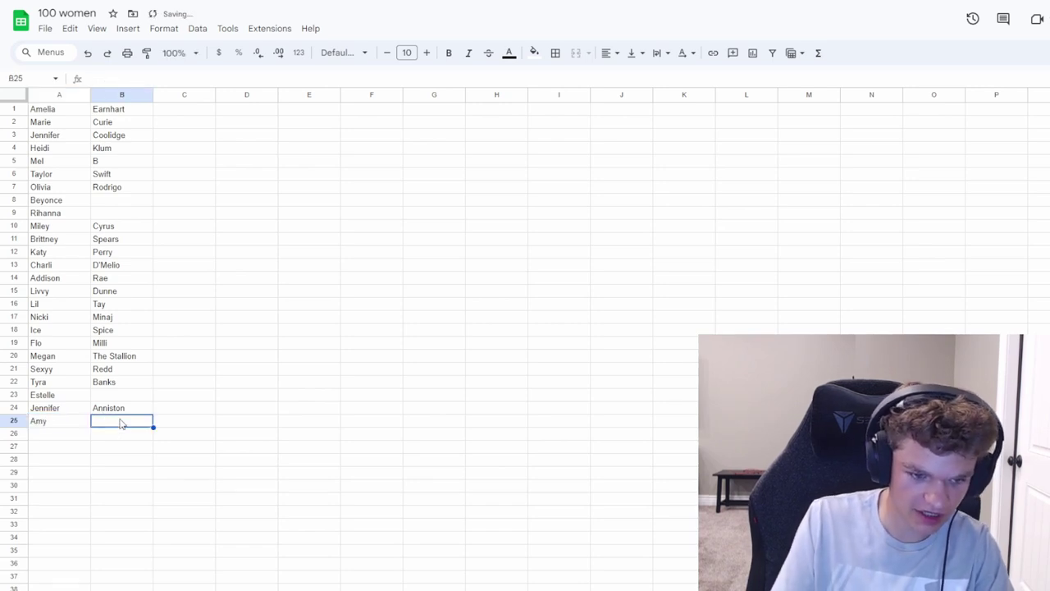
double_click(121, 420)
text(schu)
key(BackSpace)
key(BackSpace)
key(BackSpace)
key(BackSpace)
text(Schumer)
click(42, 429)
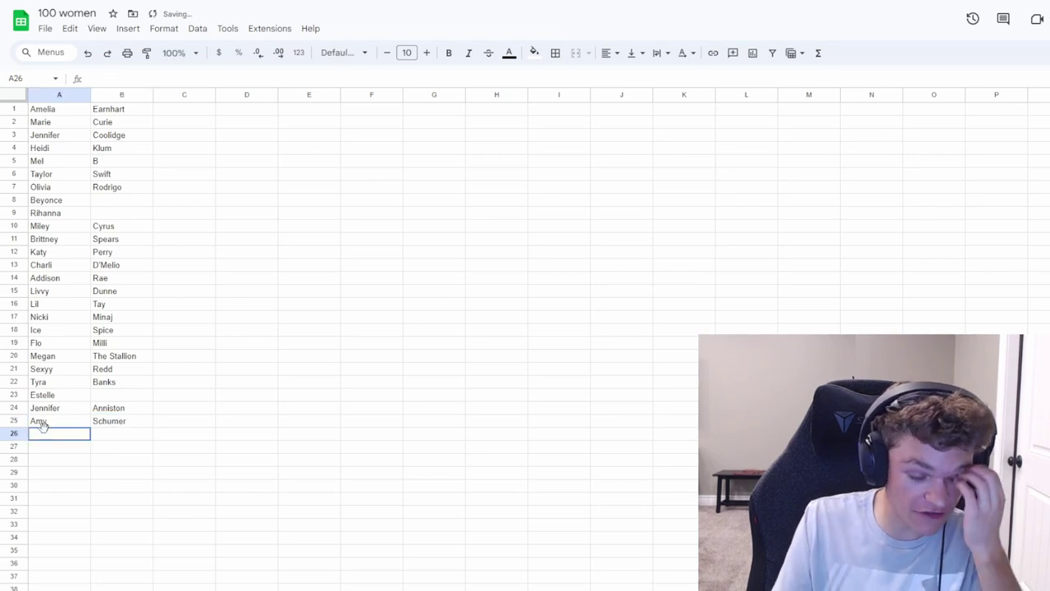
key(Up)
key(Delete)
click(51, 433)
click(52, 421)
text(Amy)
key(Return)
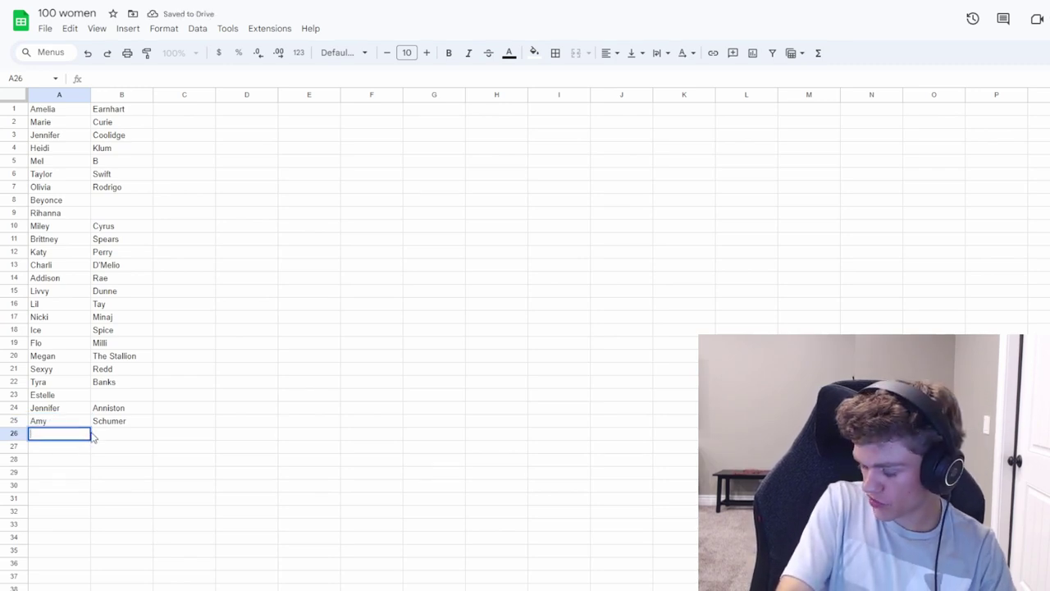
Enter Megan Fox in row 26 and Lauryn Hill in row 27
text(Megan)
key(Tab)
text(Fox)
key(Return)
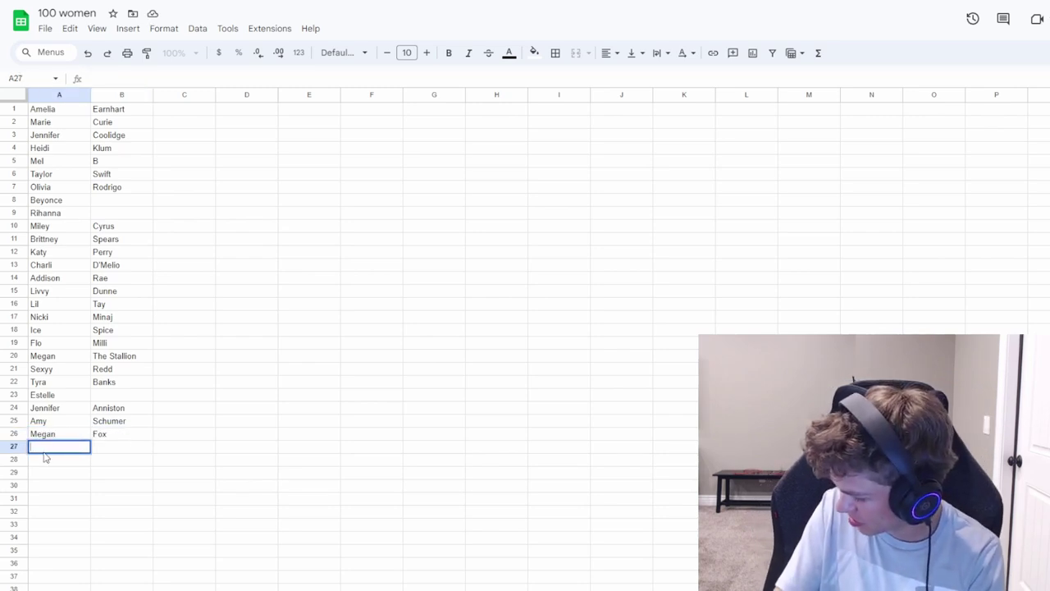
text(Lauryn)
key(Tab)
text(Hill)
key(Return)
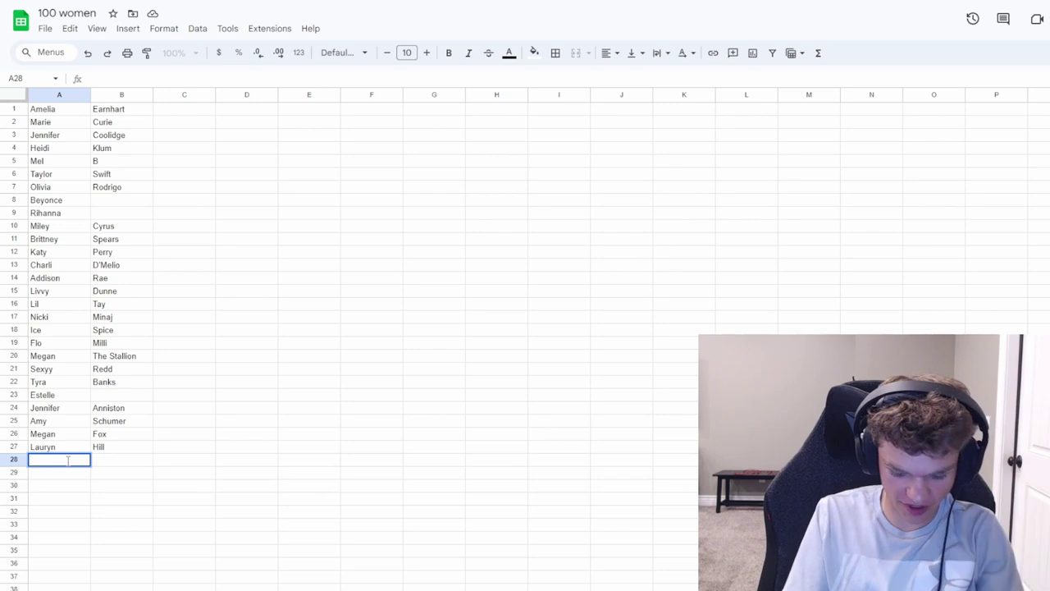
Enter Payton in A28 and List in B28
text(PAy)
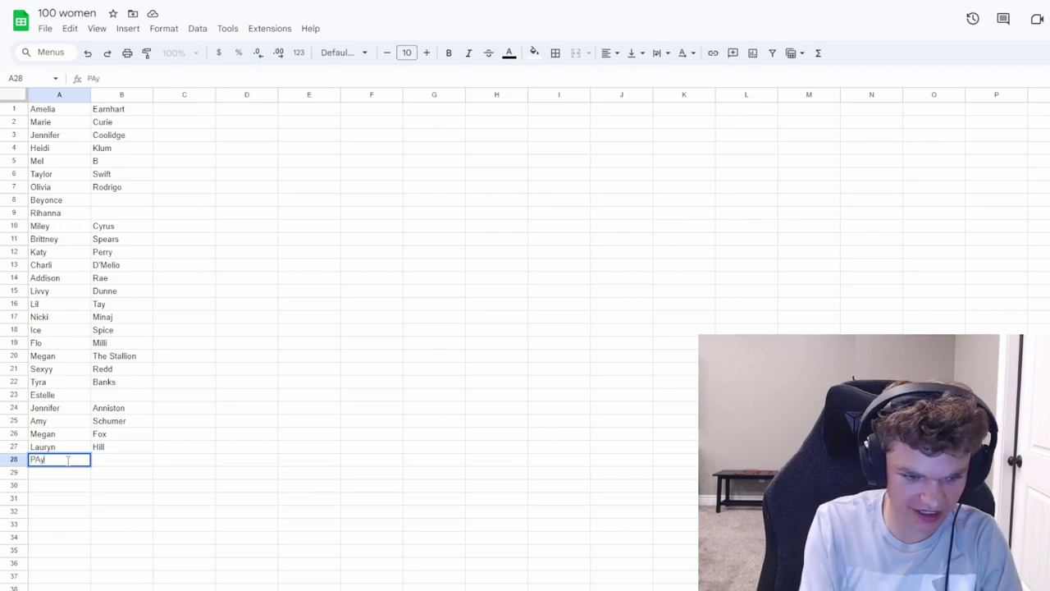
text(yton)
key(Tab)
text(List)
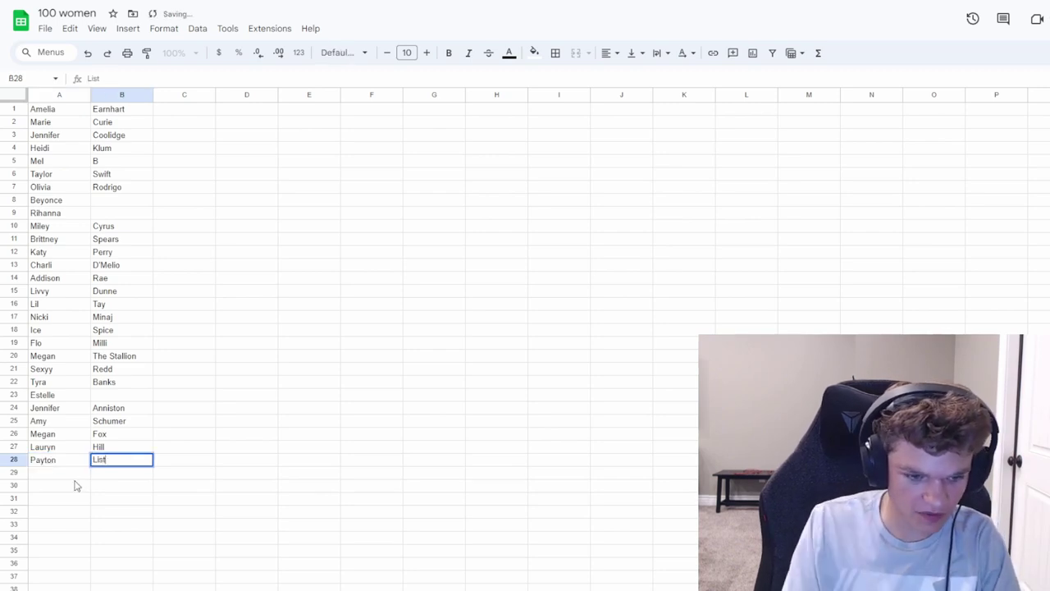
key(Return)
Split Ariana Grande into A29 (Ariana) and B29 (Grande)
double_click(76, 473)
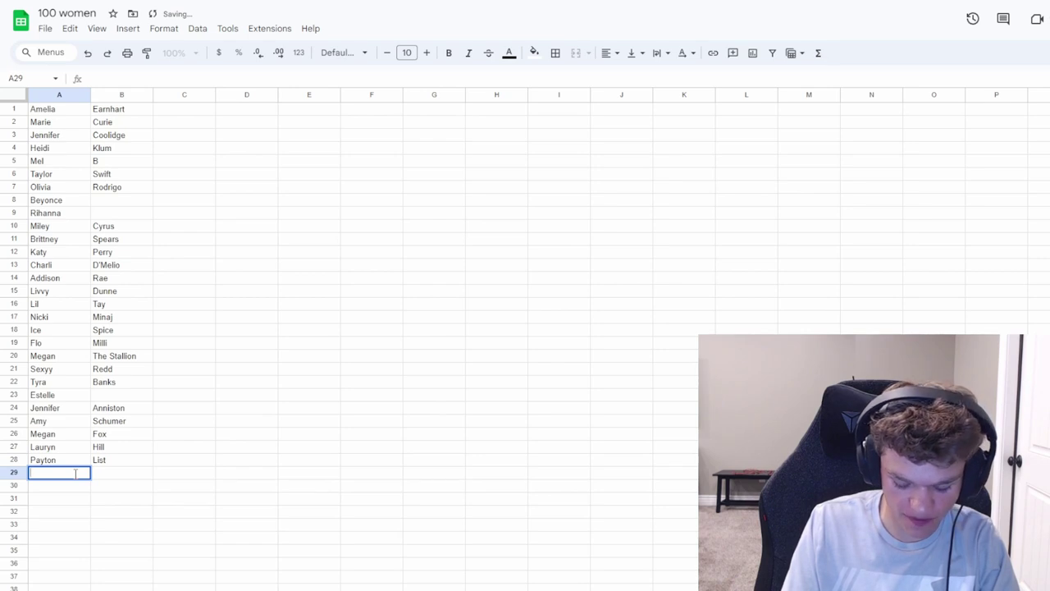
text(A)
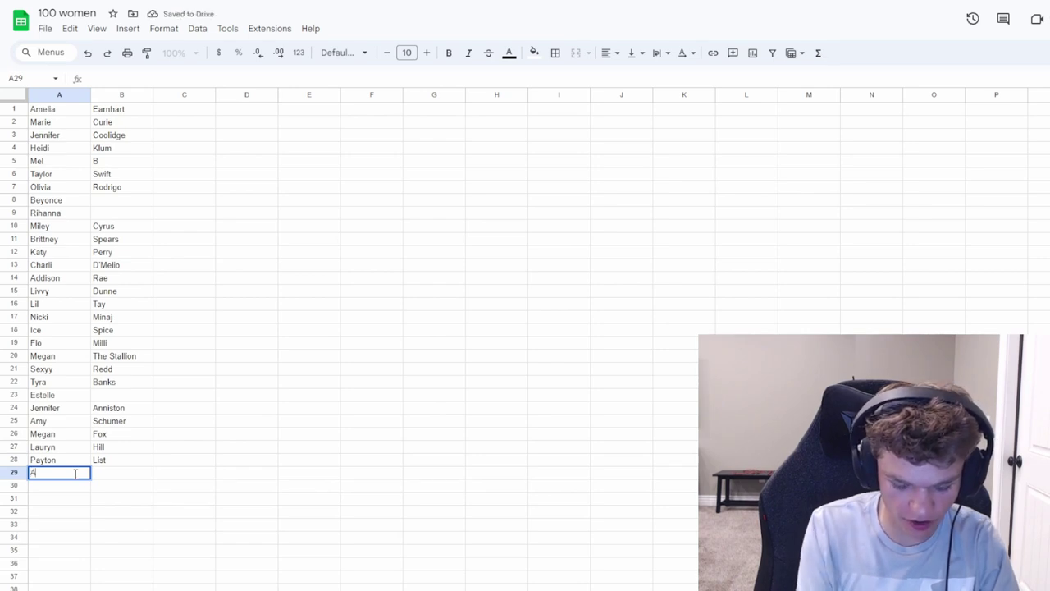
text(riana Grande)
key(Tab)
double_click(93, 473)
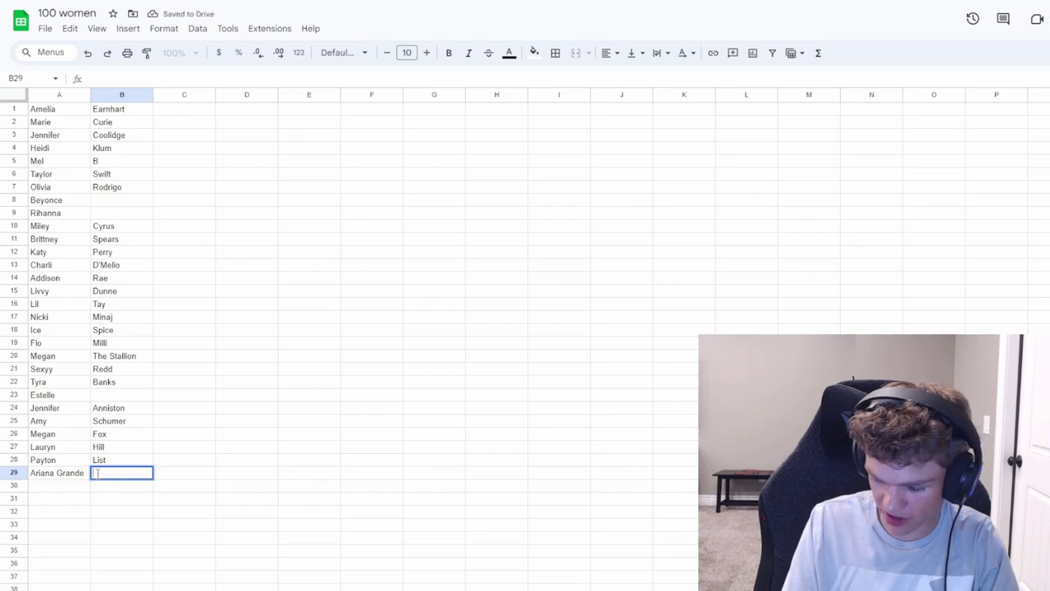
click(64, 473)
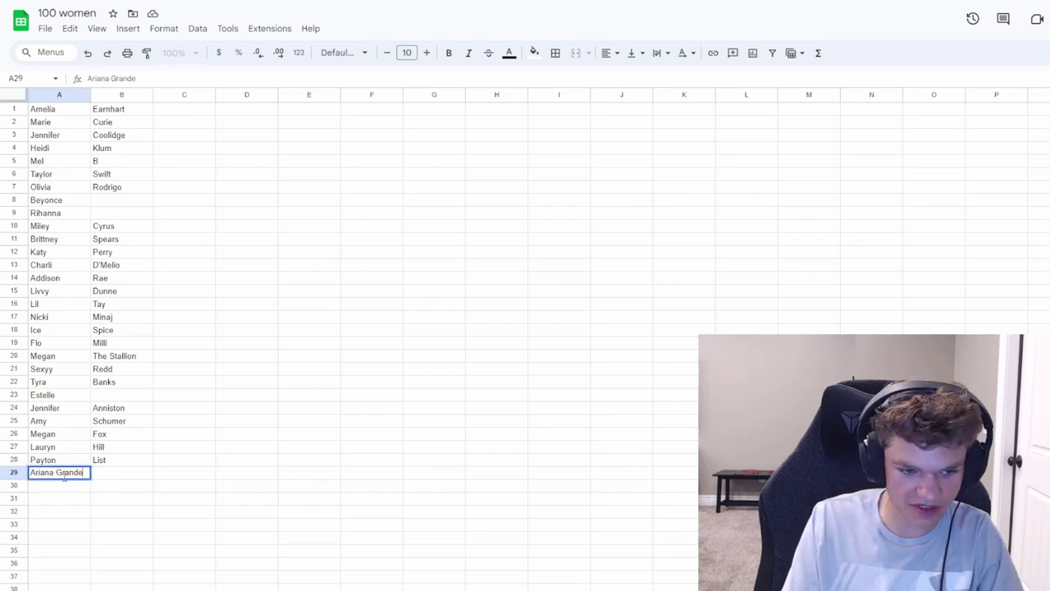
double_click(64, 473)
double_click(72, 472)
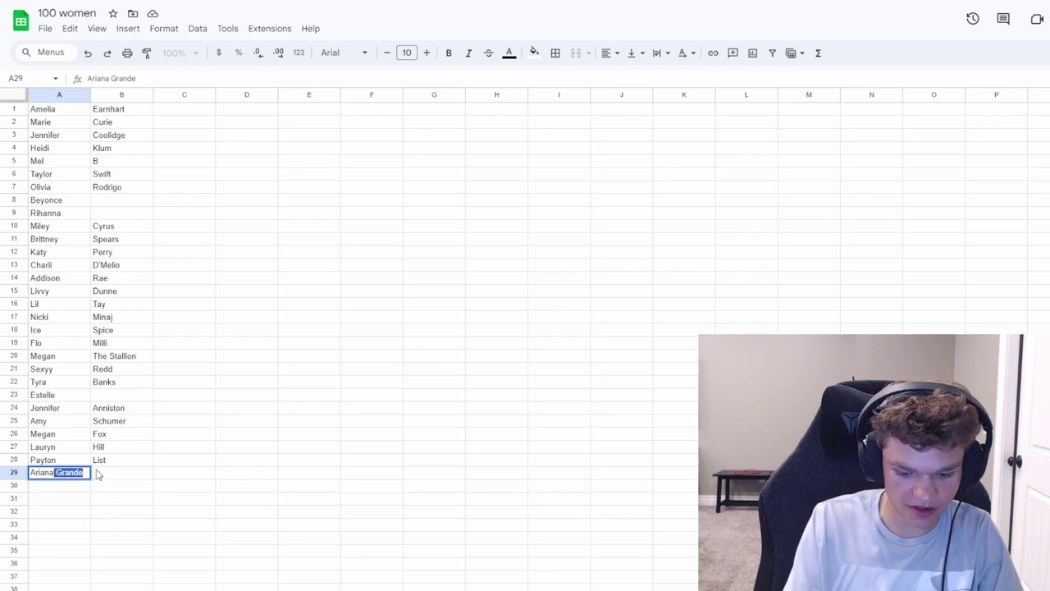
key(BackSpace)
click(123, 479)
text(Grande)
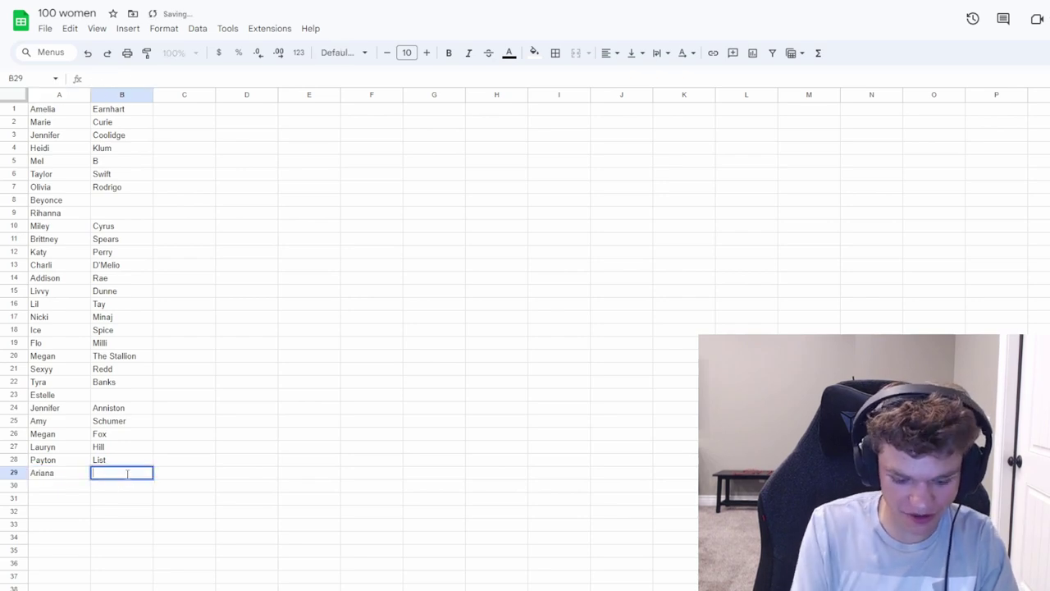
click(51, 487)
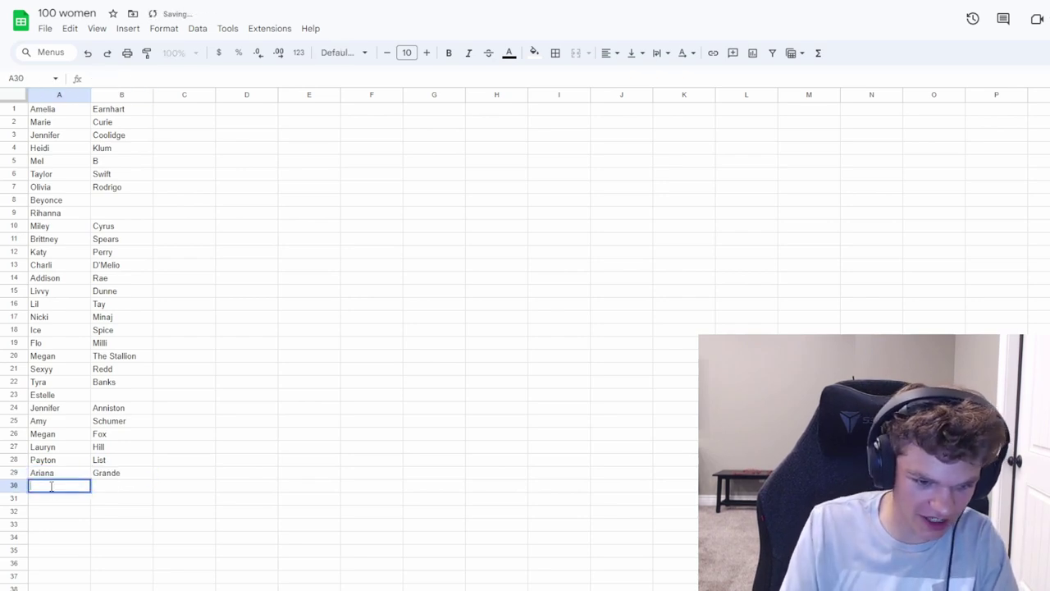
Enter Jannette in A30 and McCurdy in B30
text(Jannette)
key(Tab)
text(McCurdy)
key(Return)
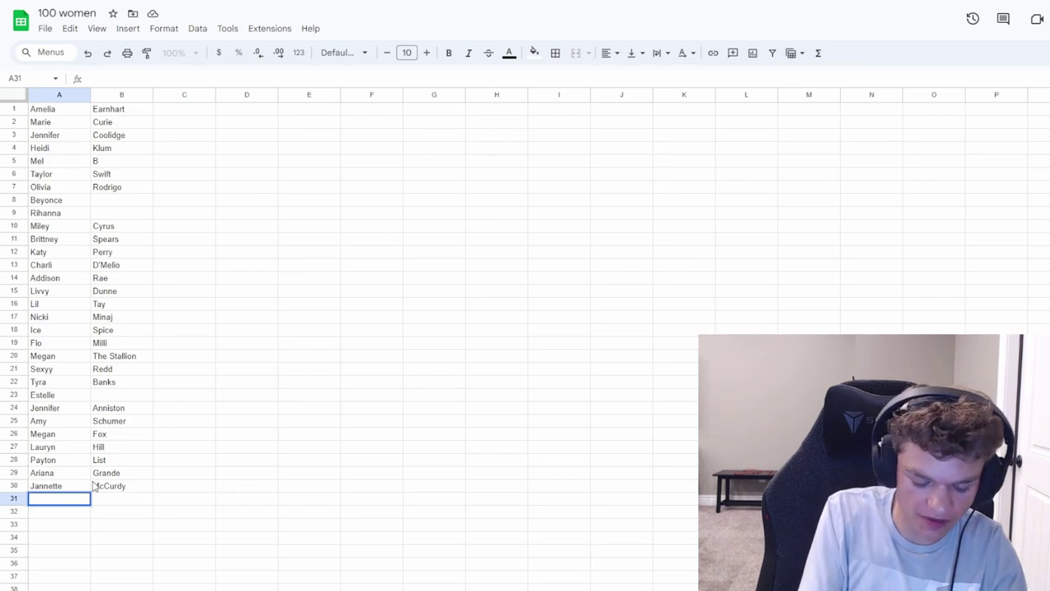
Enter Kim Kardashian in row 31 and Chloe Kardashian in row 32
text(Kim)
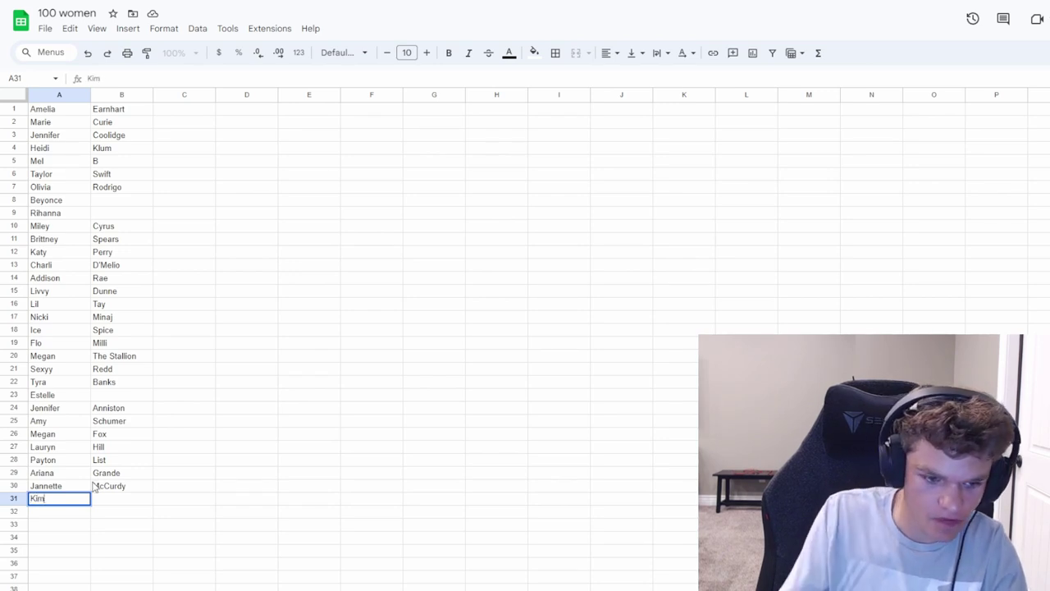
click(94, 486)
double_click(108, 498)
text(Kardashian)
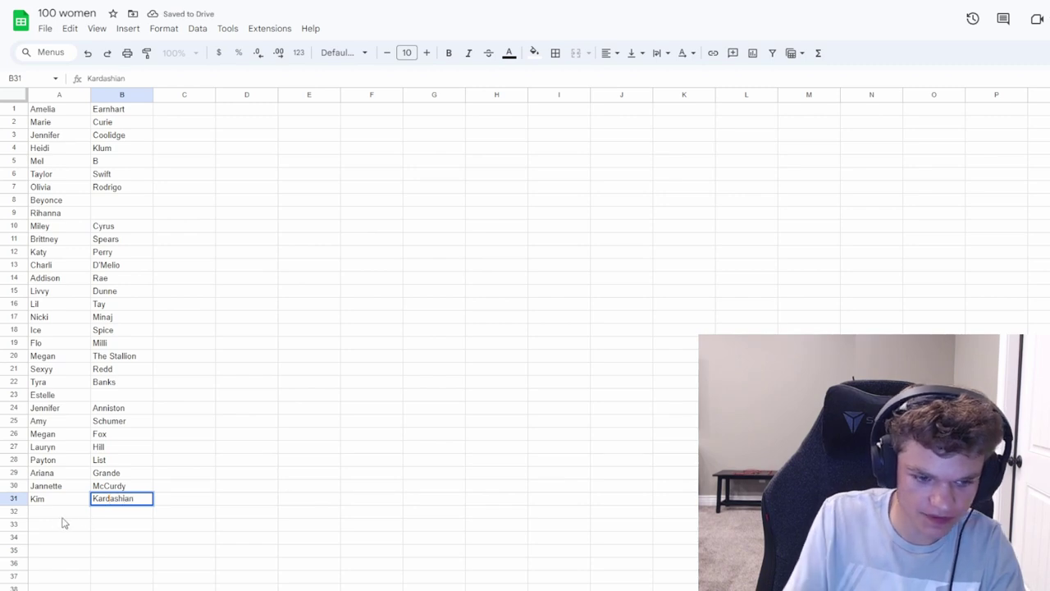
click(59, 513)
double_click(59, 512)
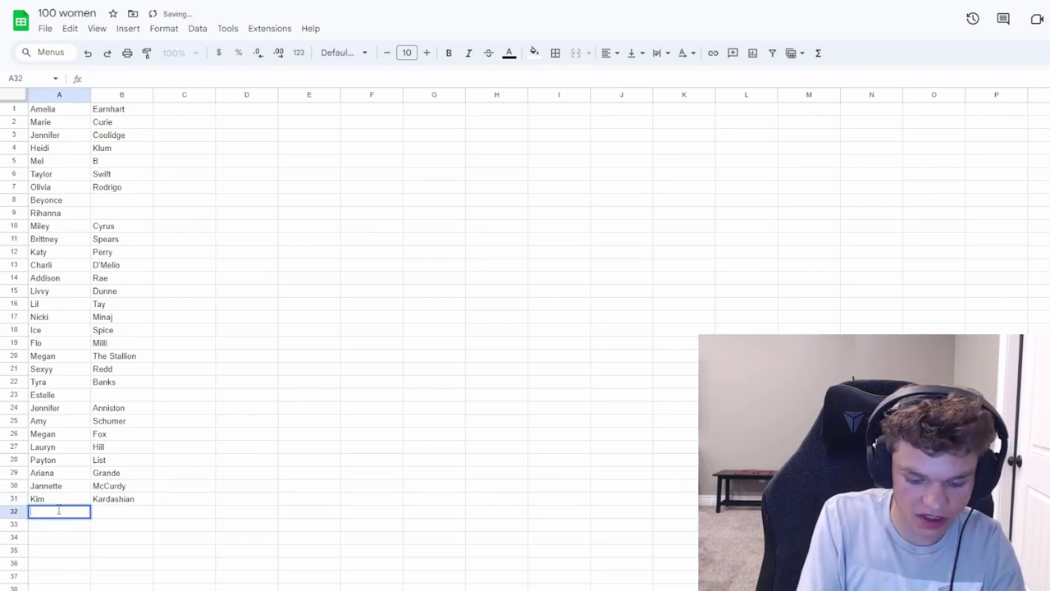
text(Chloe)
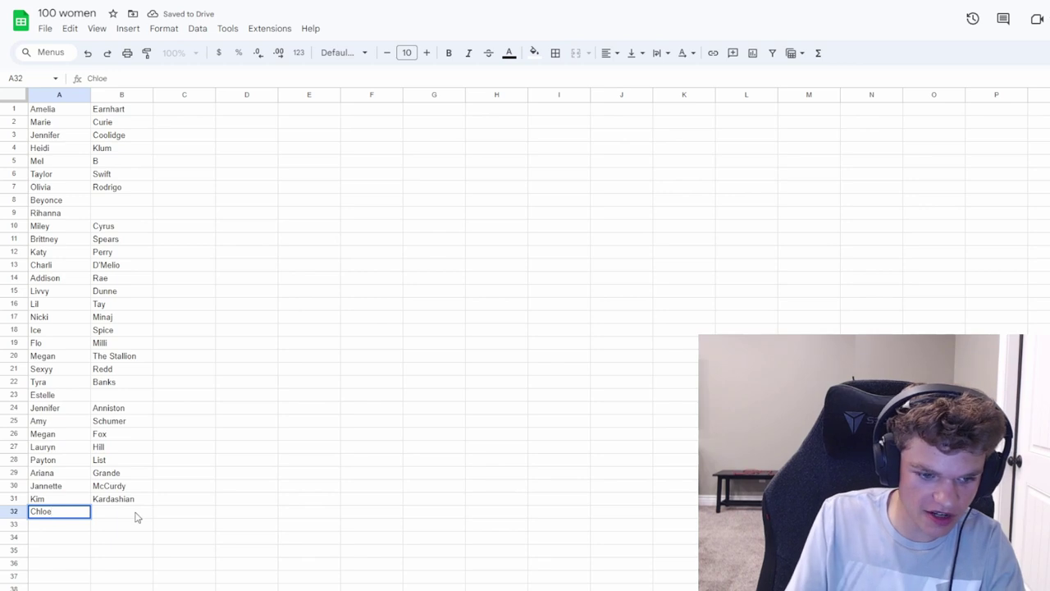
click(137, 517)
text(Kardashian)
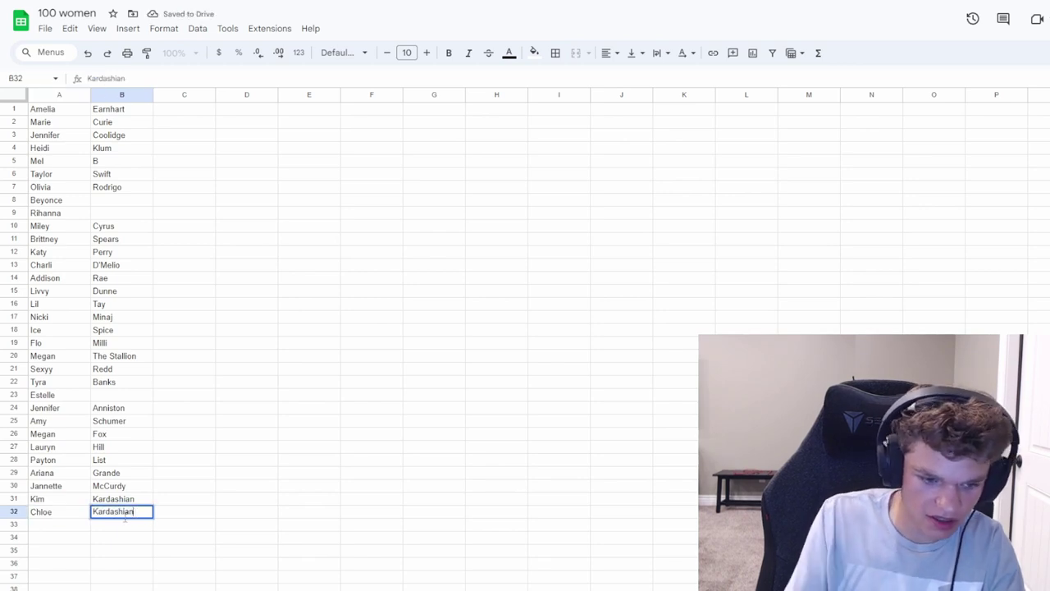
click(42, 525)
Enter Kylie Jenner in row 33 and Emma Chamberlain in row 34
text(J)
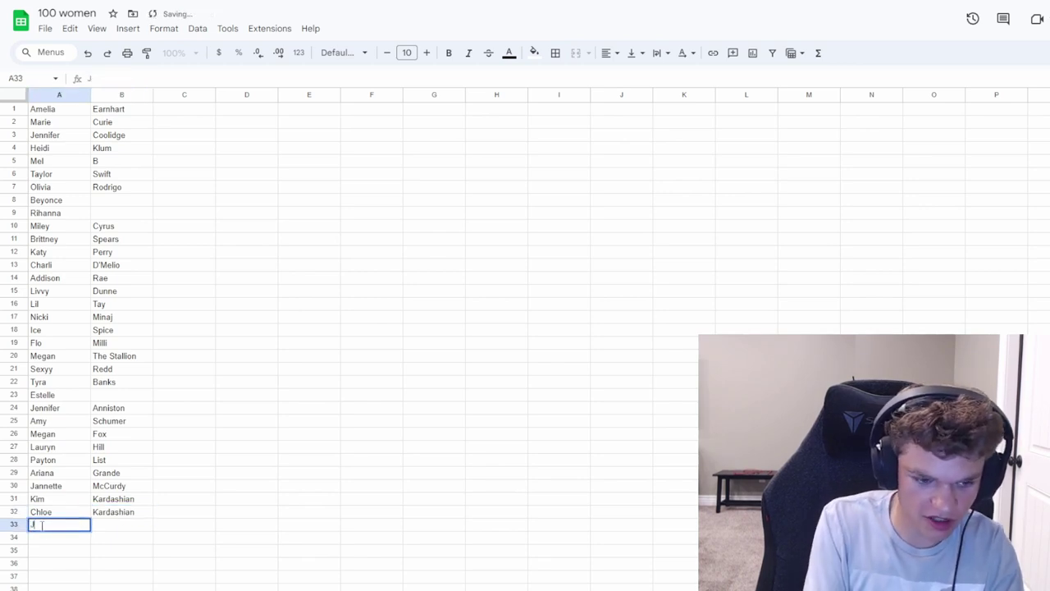
text(Kylie)
key(Tab)
text(Jenner)
key(Return)
text(Emma Chamber)
key(ctrl+BackSpace)
key(BackSpace)
key(Tab)
text(Ca)
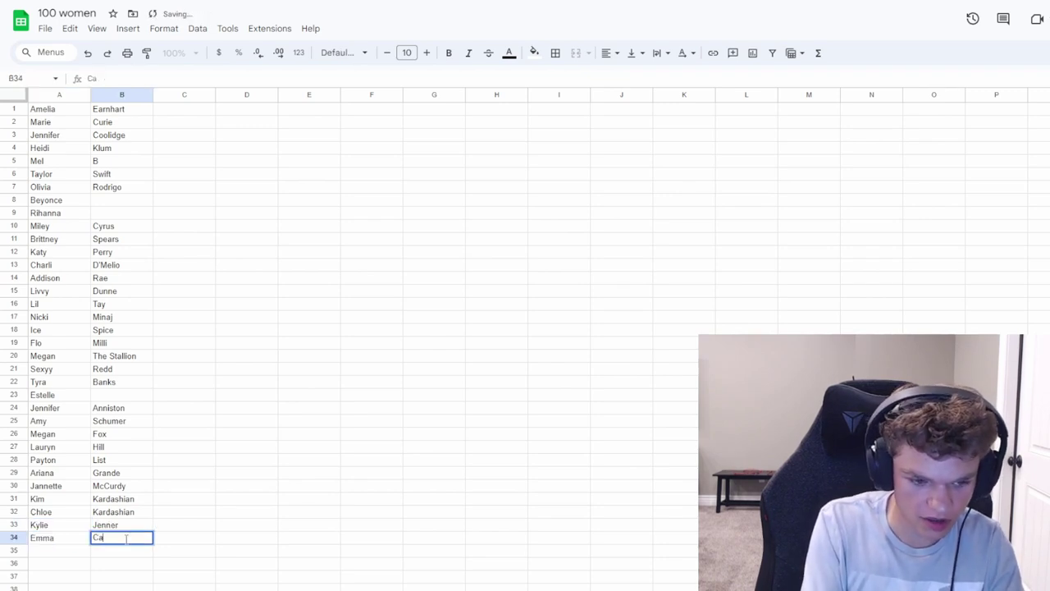
text(amberlain)
key(Return)
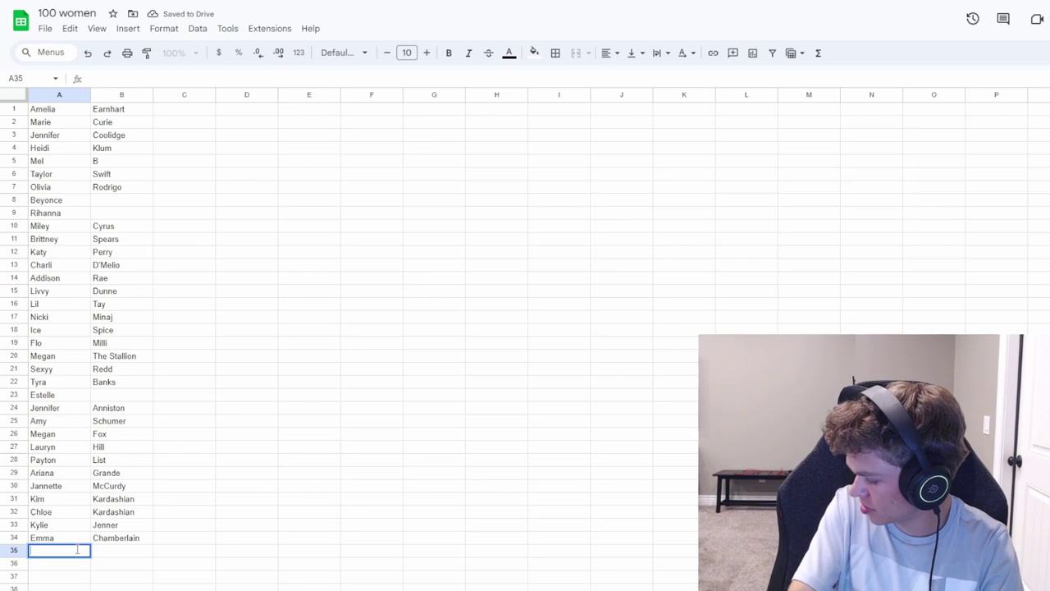
Enter Brooke Monk, Sydney Sweeney and Faith Ordway in rows 35–37
click(79, 550)
text(Brt)
text(oke)
click(123, 550)
text(Monk)
click(74, 563)
text(Sydne)
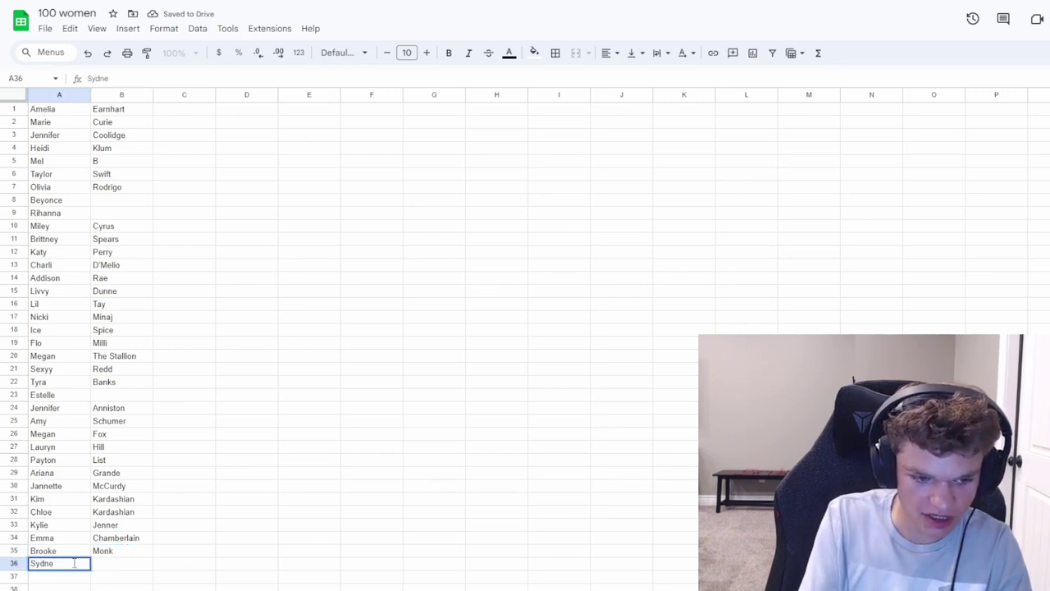
text(y)
click(110, 564)
text(Swe)
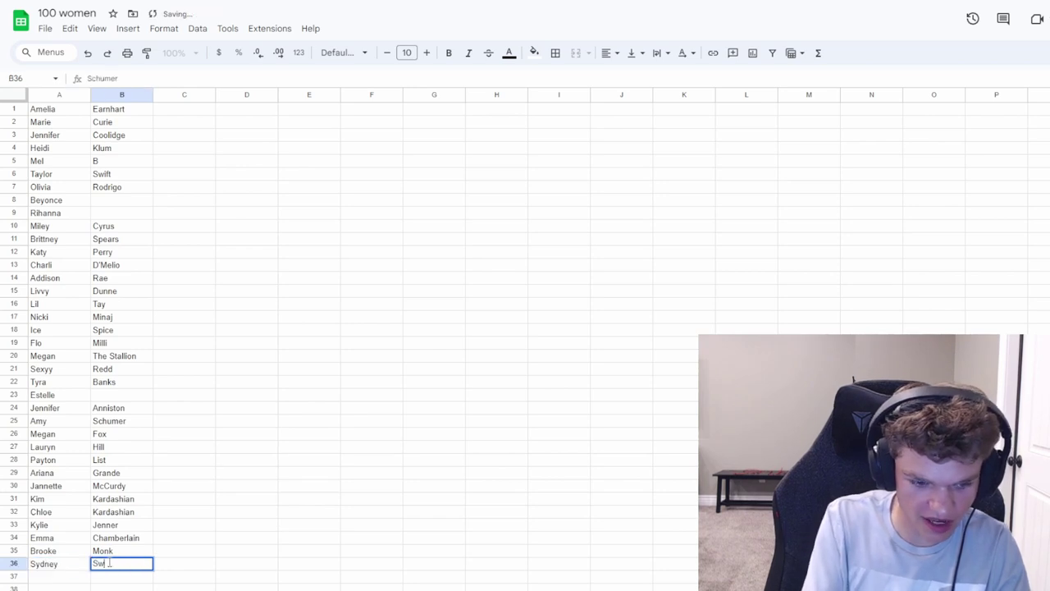
text(eney)
key(Return)
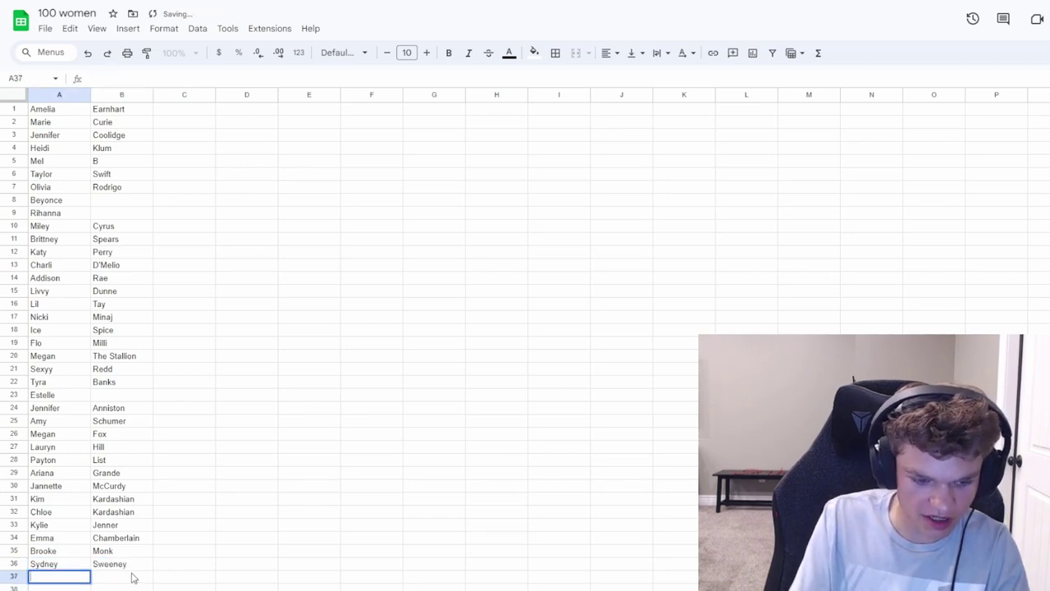
text(Faith)
double_click(129, 574)
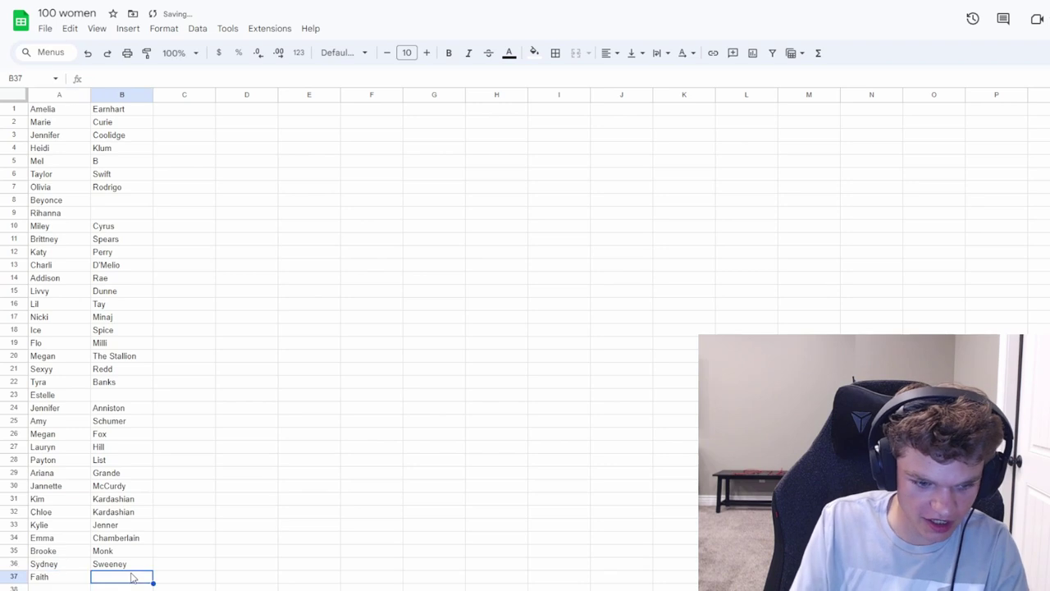
text(Ordway)
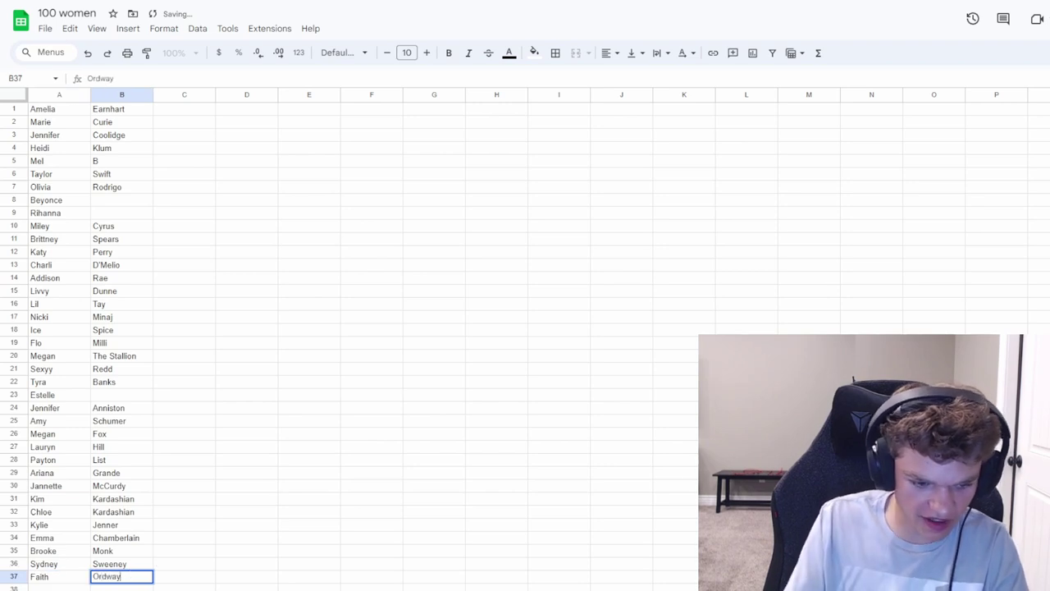
key(Return)
Enter Breckie in A38 and Hill in B38
scroll(122, 581, down, 2)
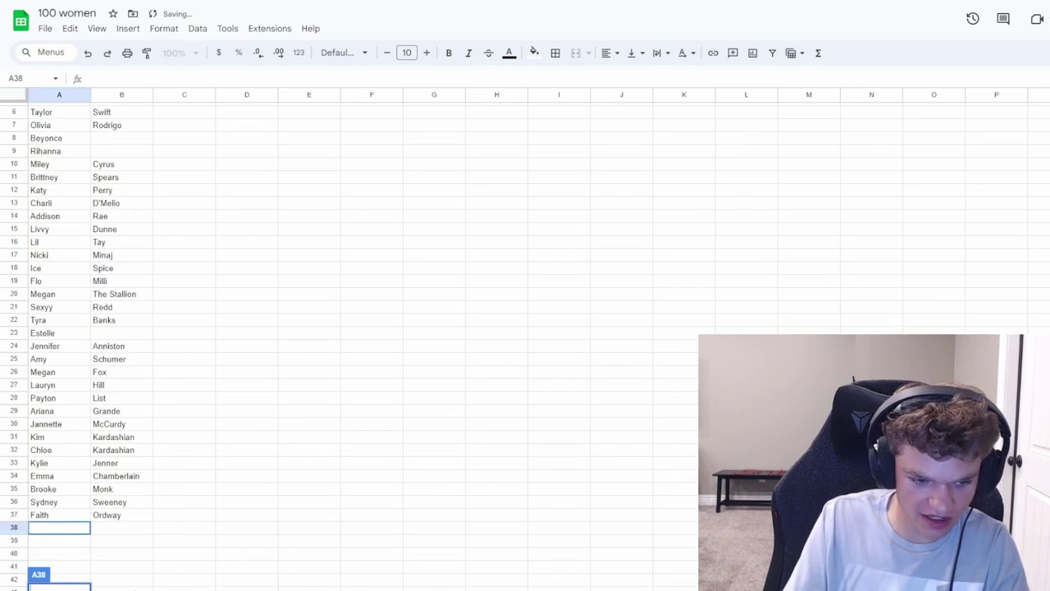
scroll(199, 567, down, 2)
scroll(49, 471, down, 2)
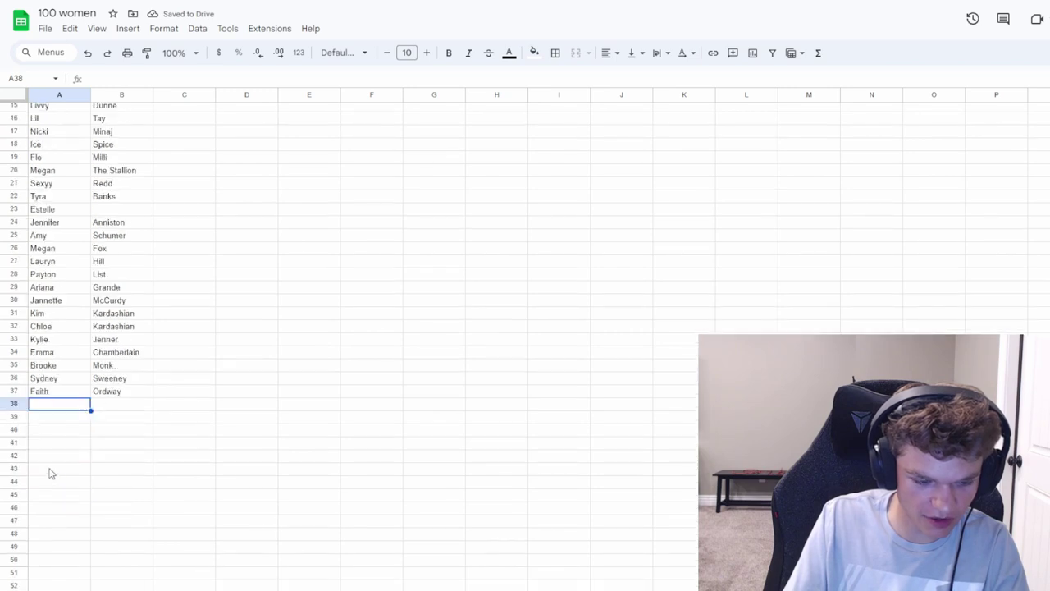
scroll(58, 415, down, 2)
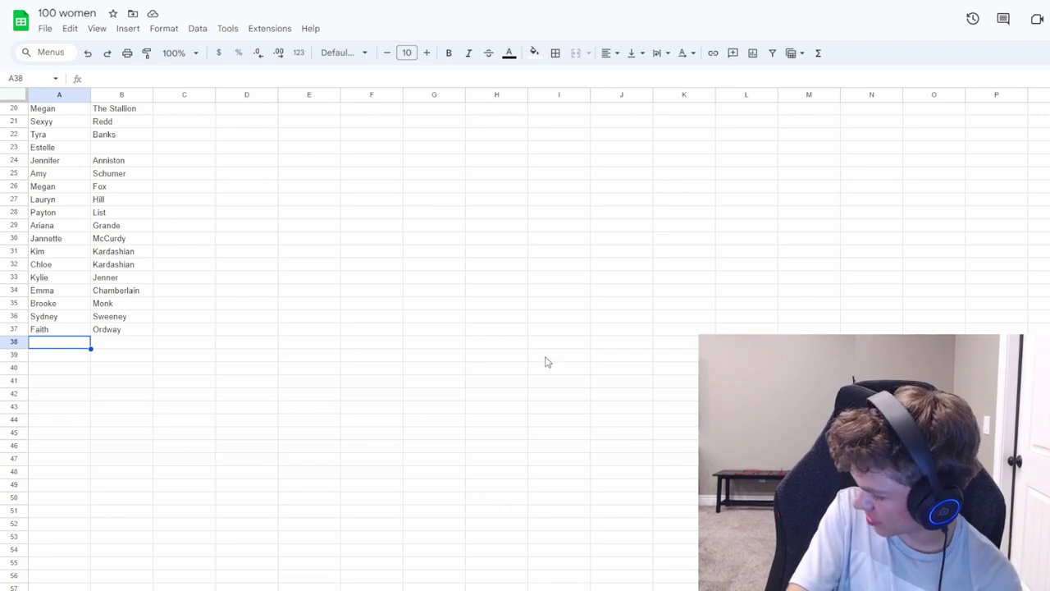
double_click(77, 343)
text(B)
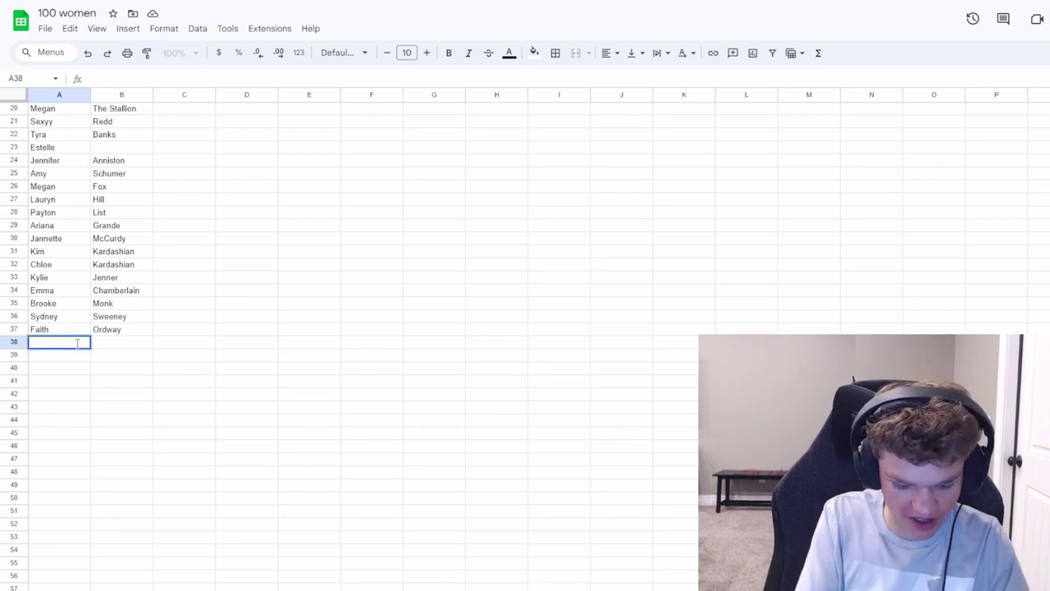
text(reckie)
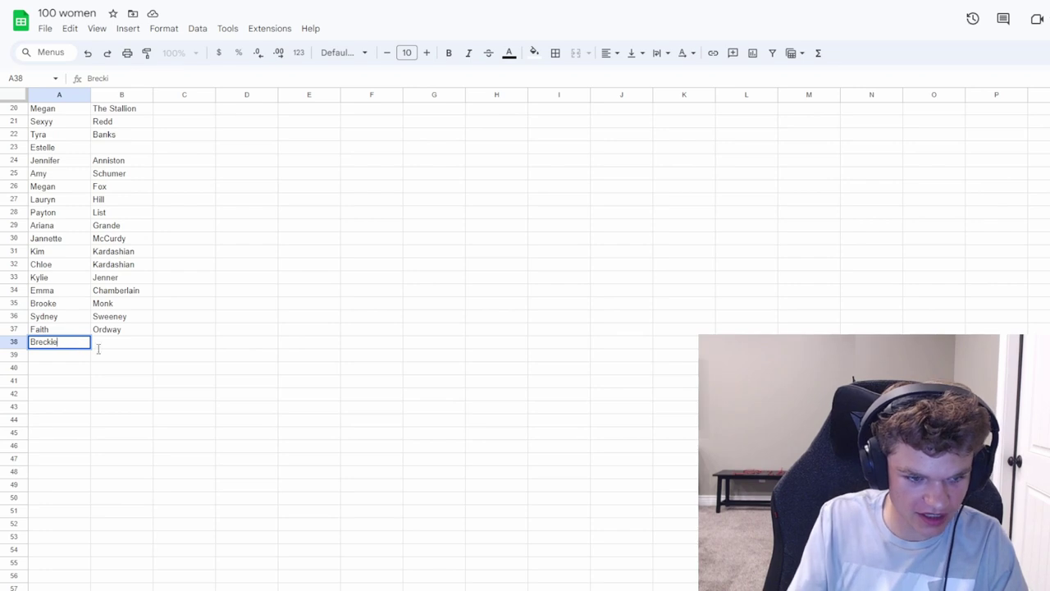
click(117, 333)
click(118, 344)
double_click(115, 343)
text(Hill)
click(52, 359)
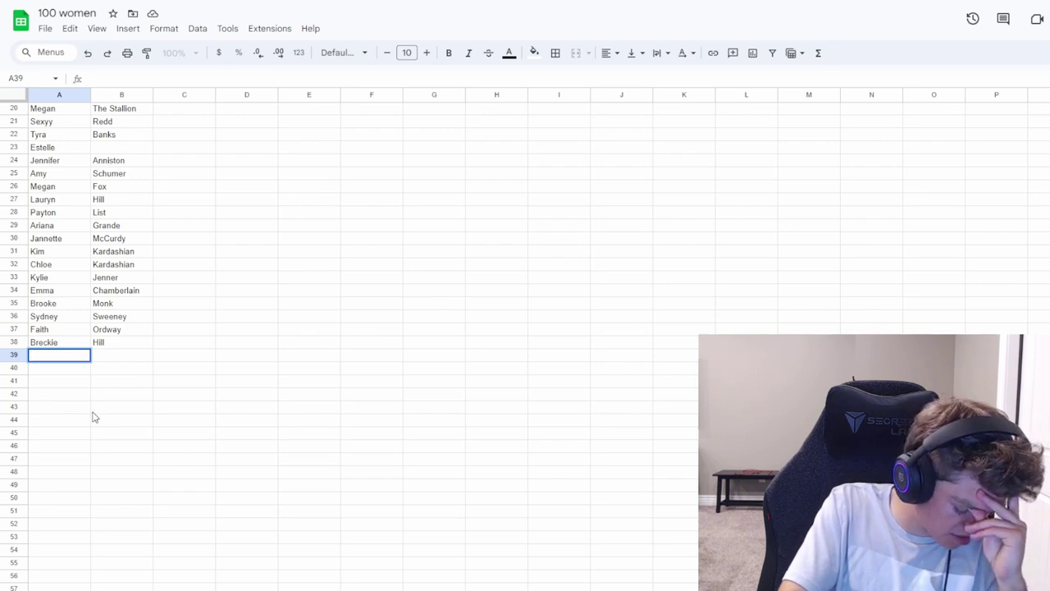
right_click(93, 408)
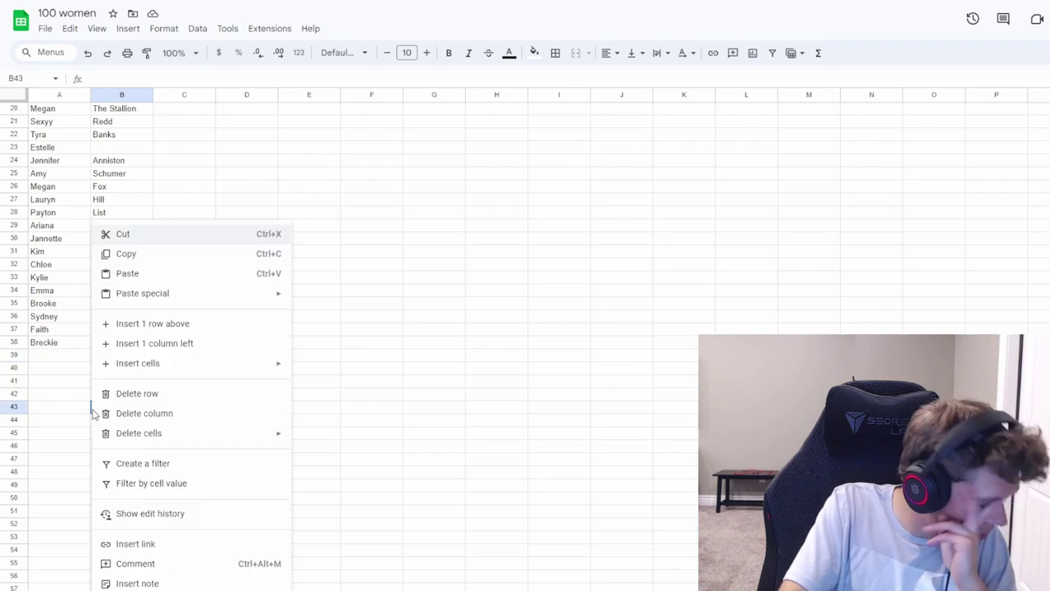
click(337, 408)
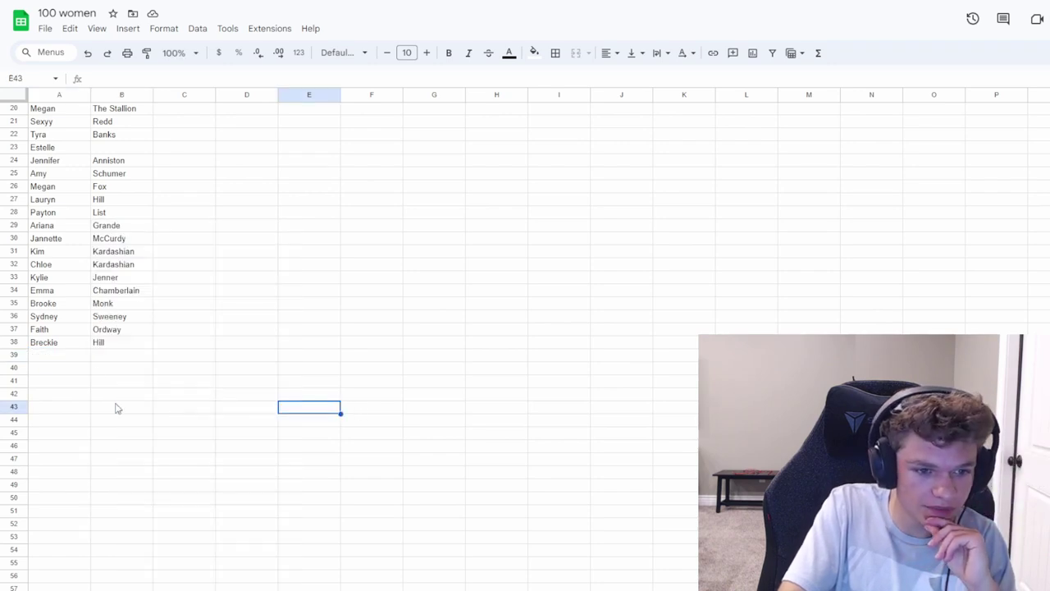
click(70, 360)
double_click(69, 356)
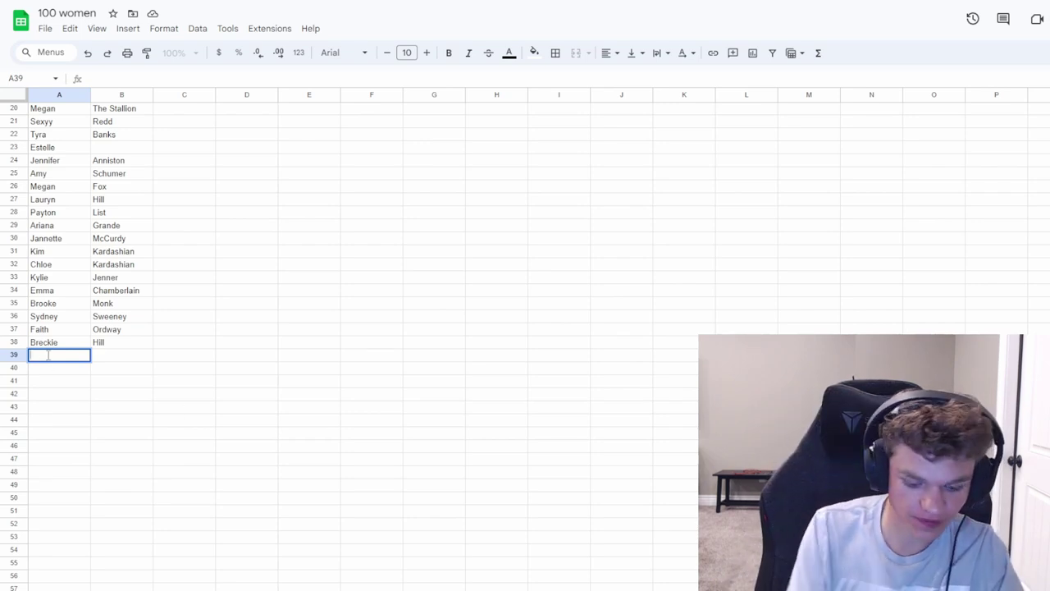
Enter Dolly Parton in row 39 and Reeba McCintire in row 40
text(Dolly)
key(Tab)
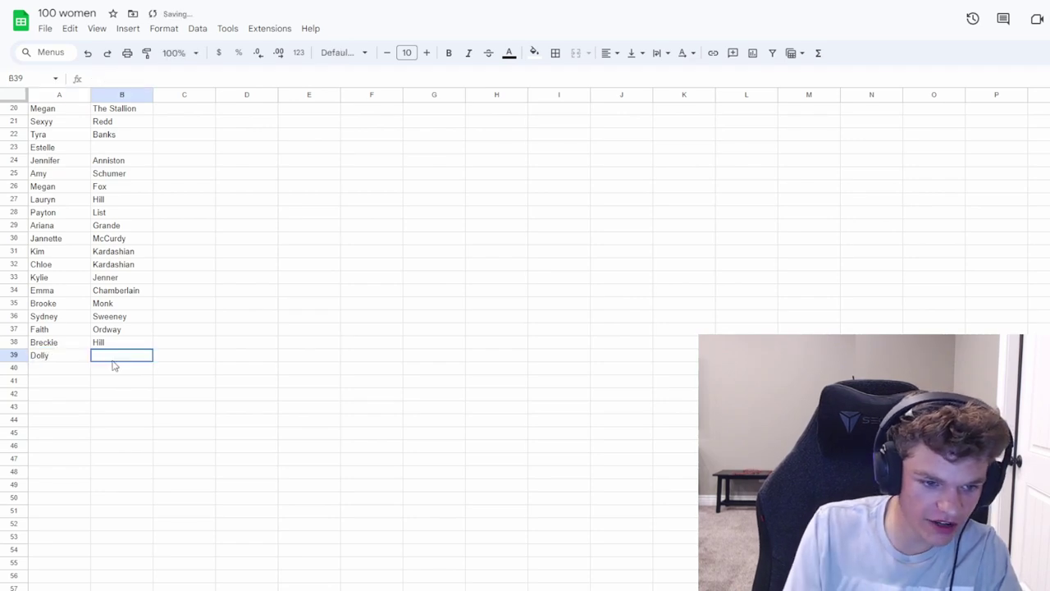
text(Parton)
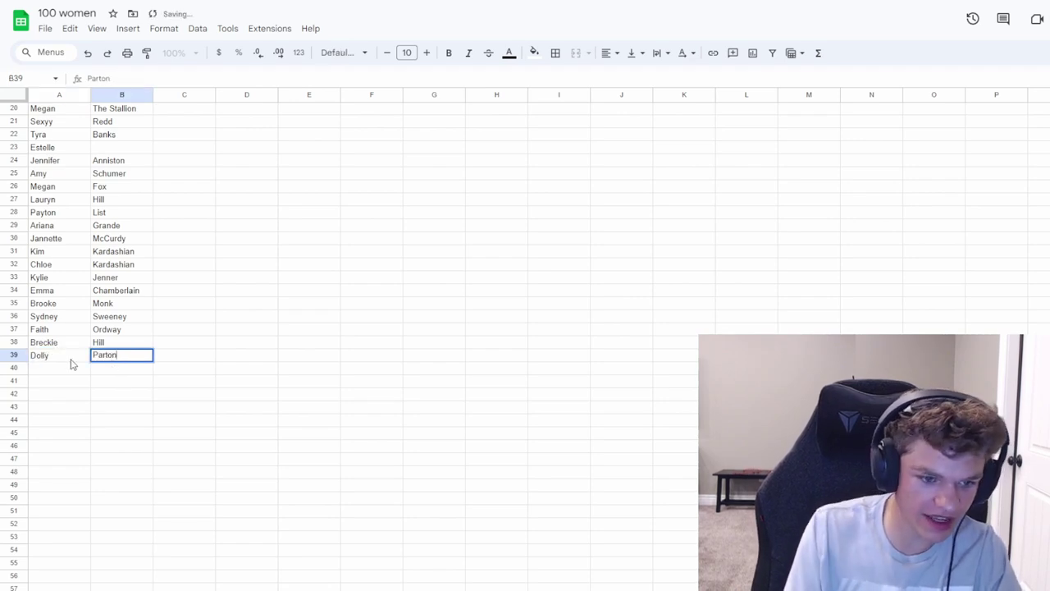
key(Return)
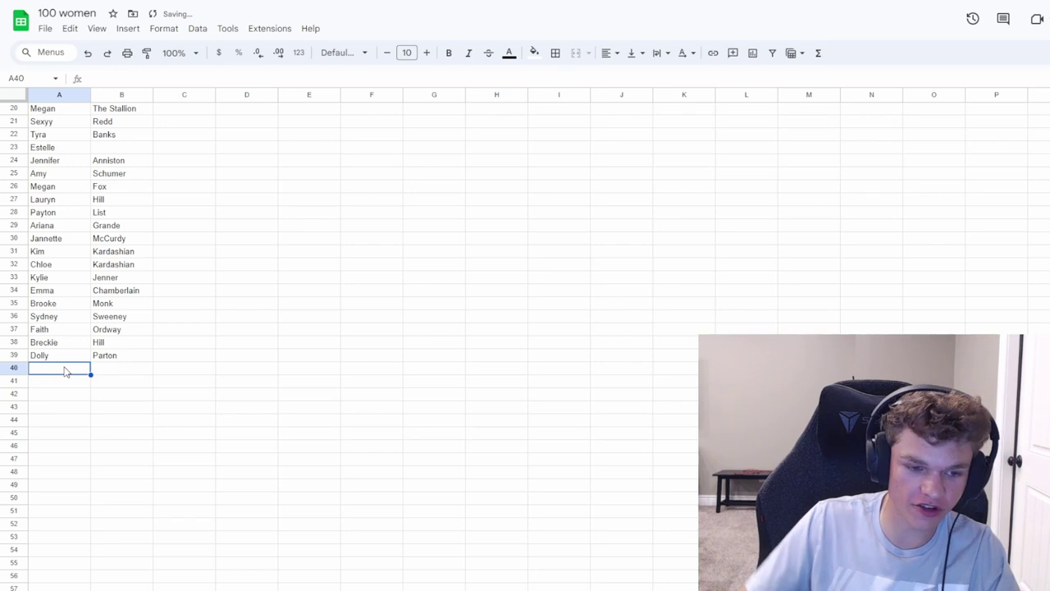
key(Return)
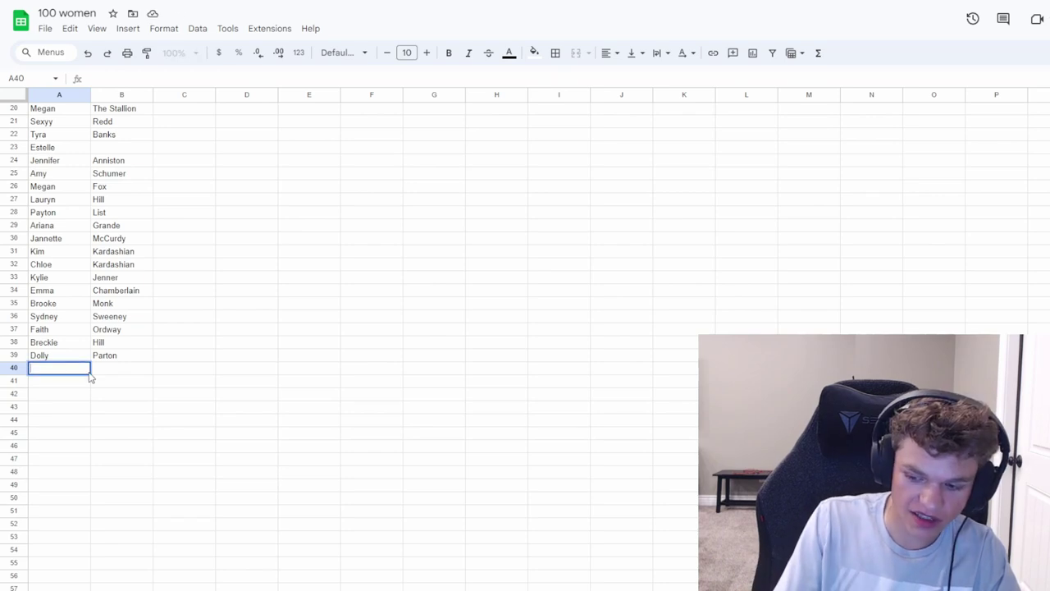
text(Reeba)
click(112, 368)
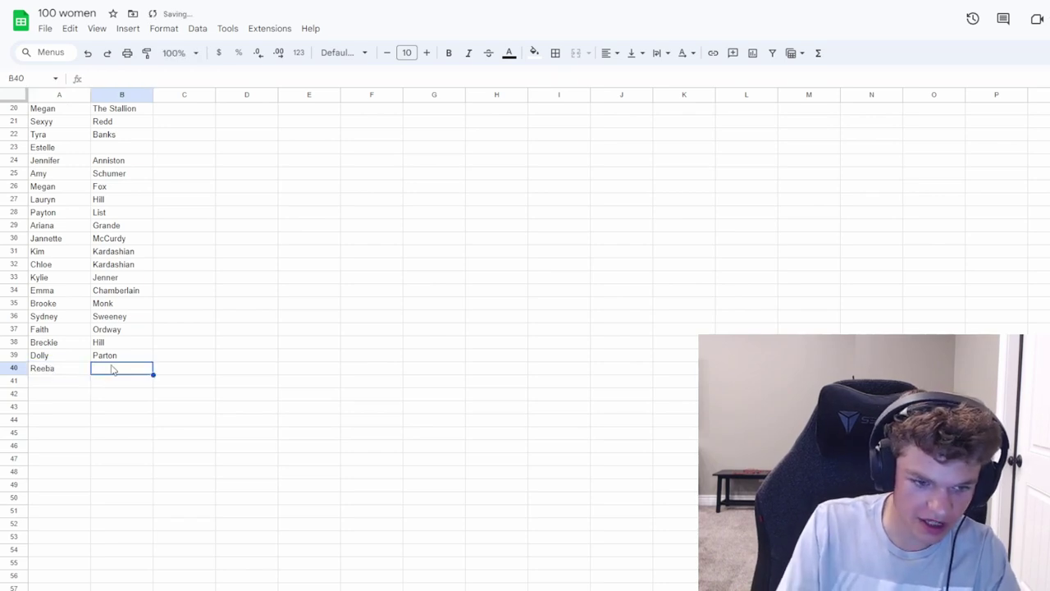
key(Return)
text(McClint)
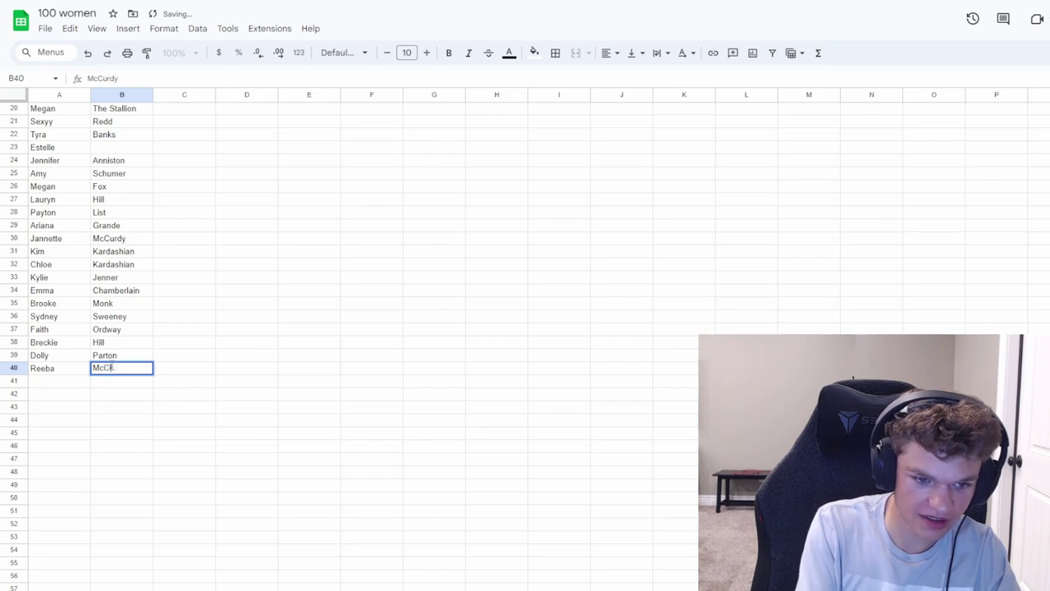
text(ire)
click(44, 381)
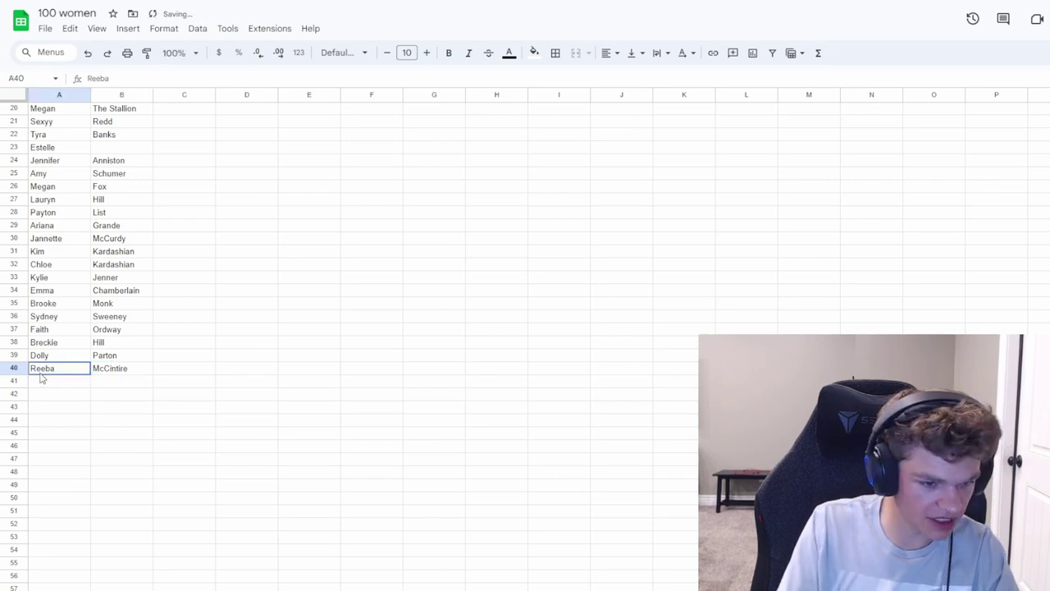
Check the B40 surname, then enter Caitlyn Clark in row 41
click(117, 373)
double_click(95, 368)
click(53, 389)
click(58, 382)
double_click(60, 382)
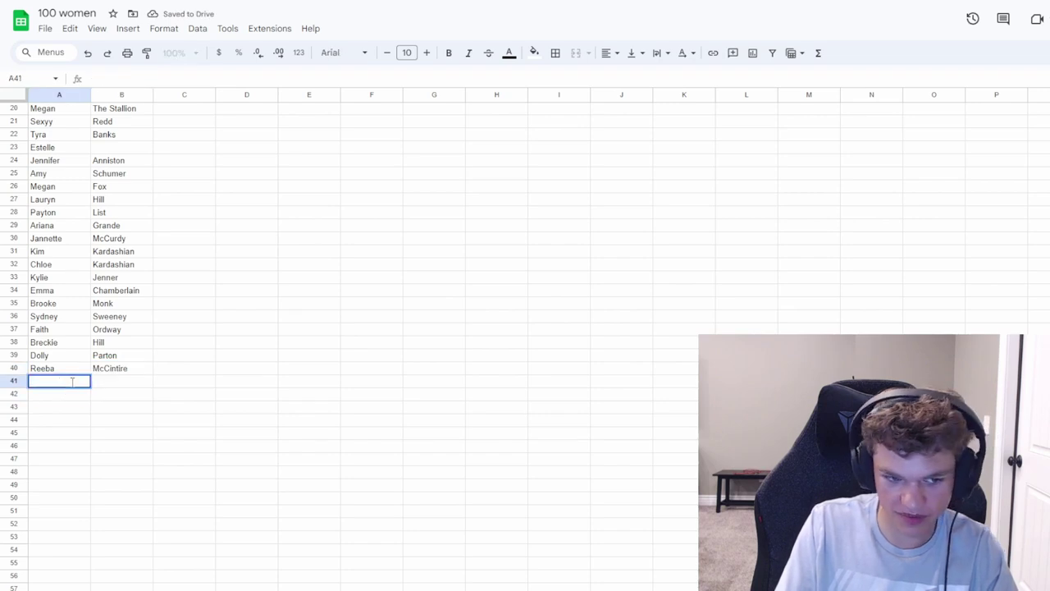
key(Return)
click(62, 381)
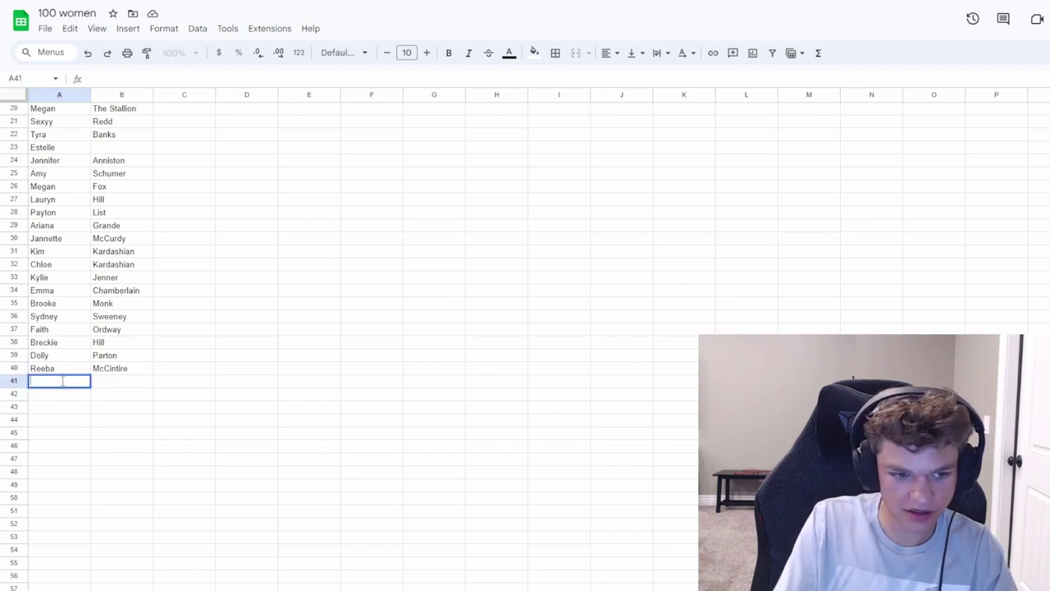
text(Caitlyn)
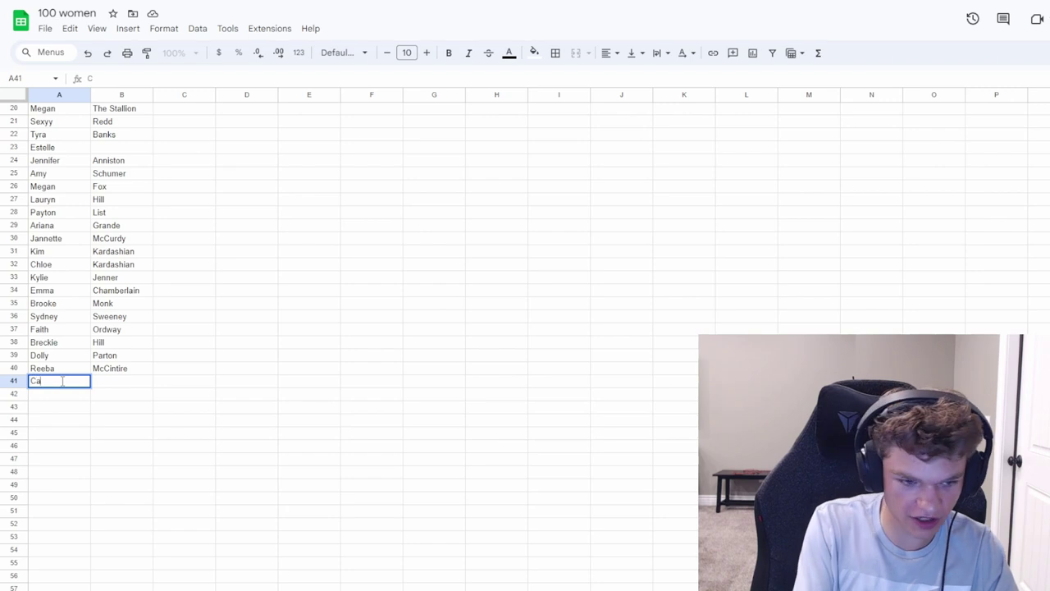
key(Tab)
text(Clark)
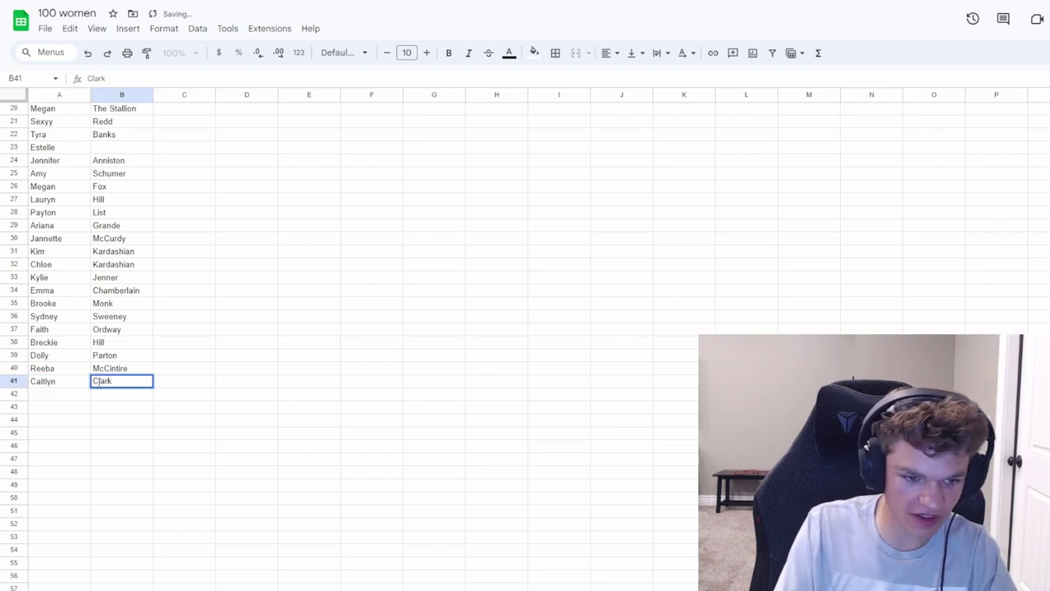
key(Return)
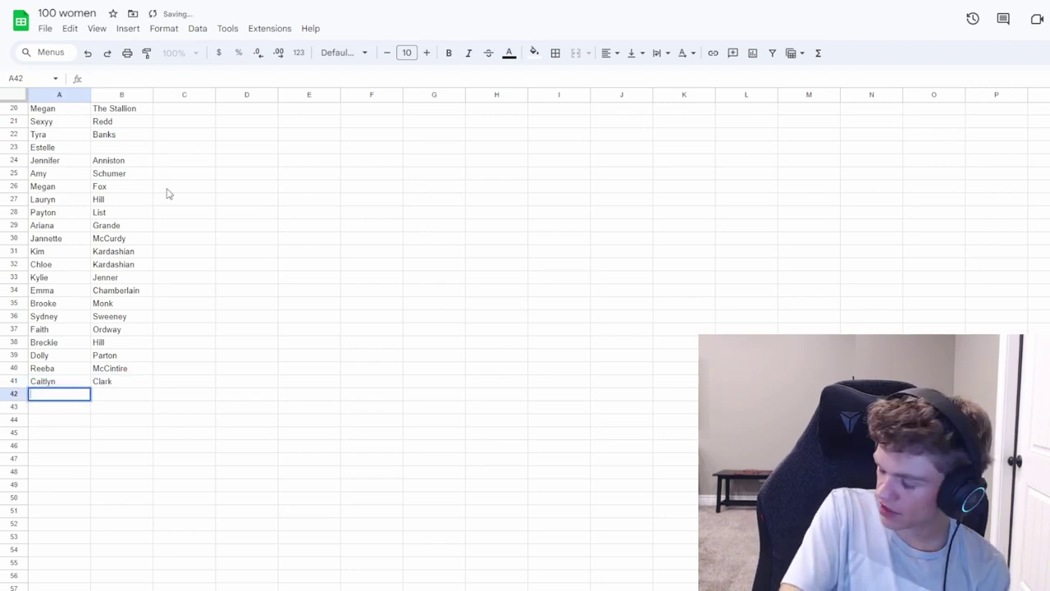
Enter Brandy in A42, leaving its last name blank
text(Brad)
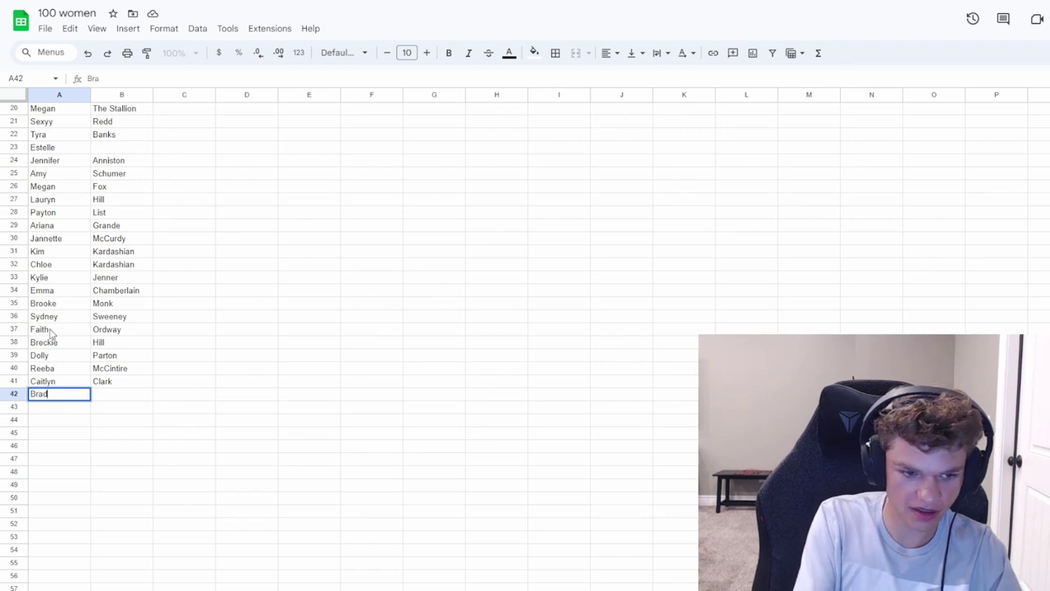
key(BackSpace)
text(ndy)
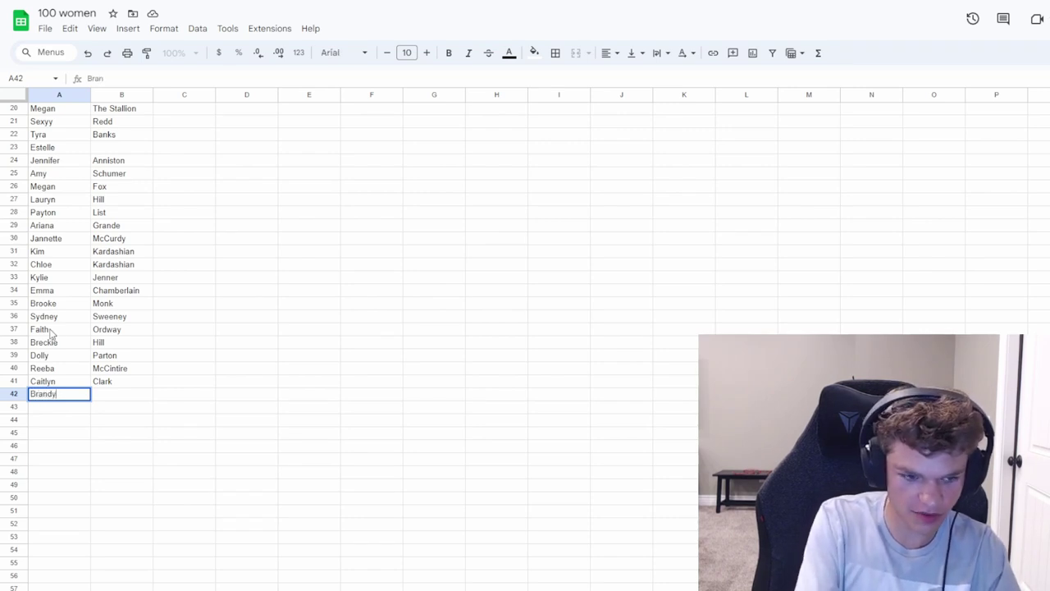
click(78, 410)
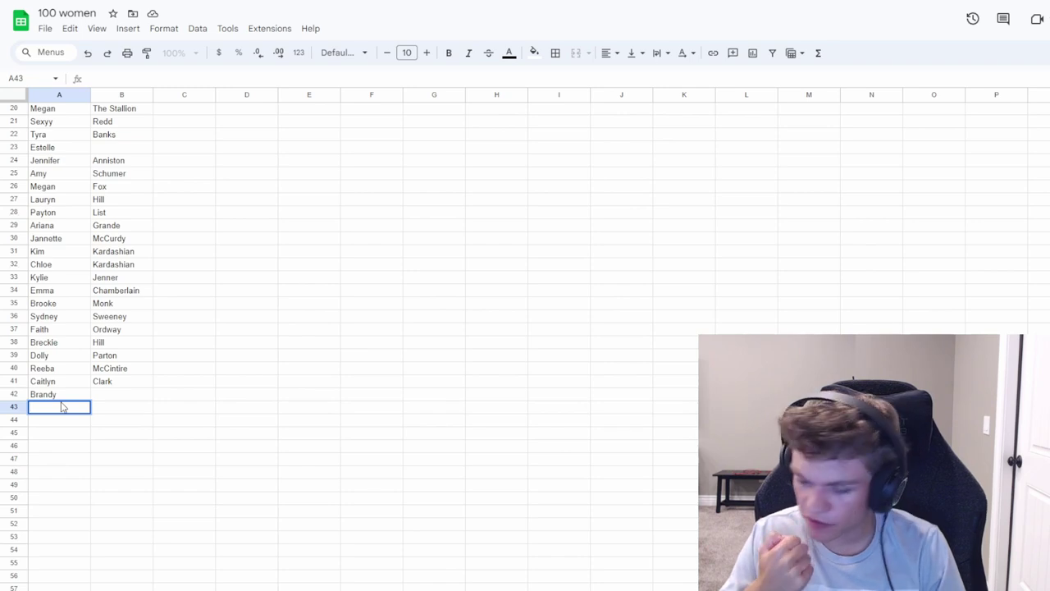
Enter Fat in A43 and Amy in B43
text(Fat)
key(Tab)
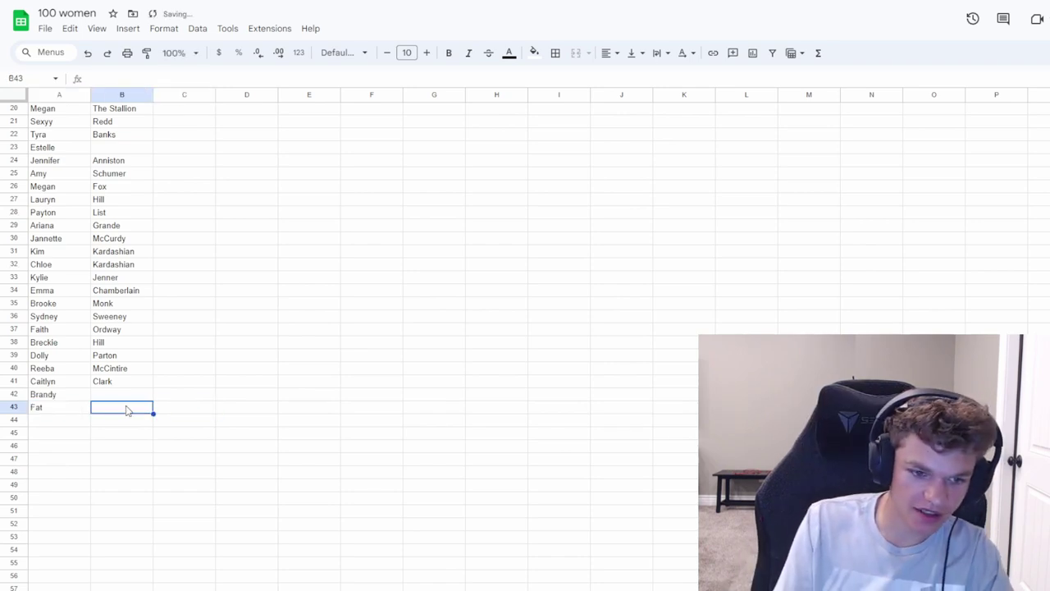
text(Amy)
key(Return)
double_click(45, 421)
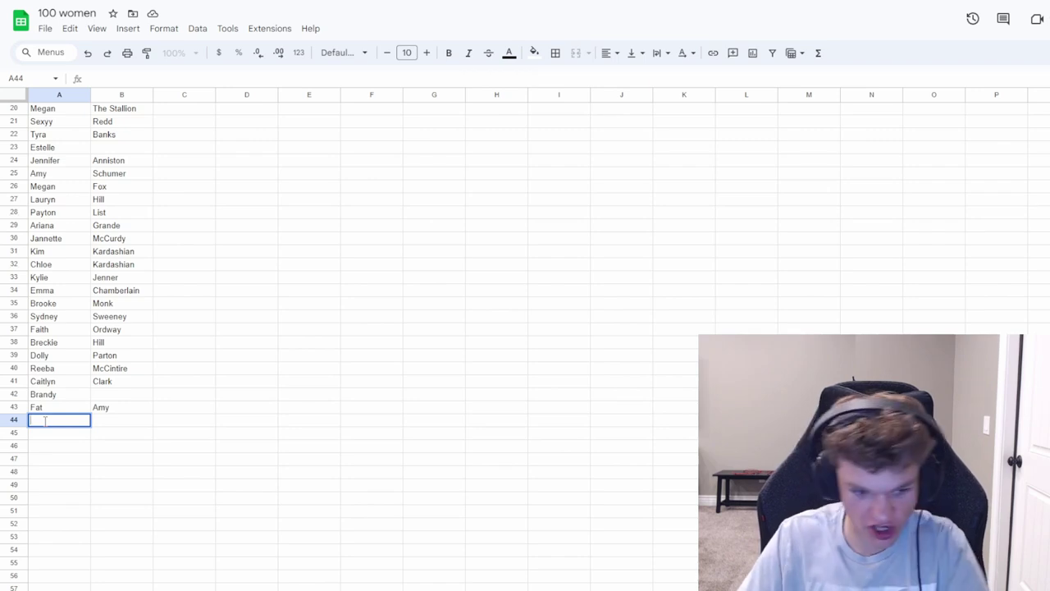
Enter Michele Obama in row 44 and Jill Biden in row 45
text(Michelle)
key(BackSpace)
key(BackSpace)
key(BackSpace)
key(BackSpace)
text(lel)
key(BackSpace)
key(BackSpace)
key(BackSpace)
text(ele)
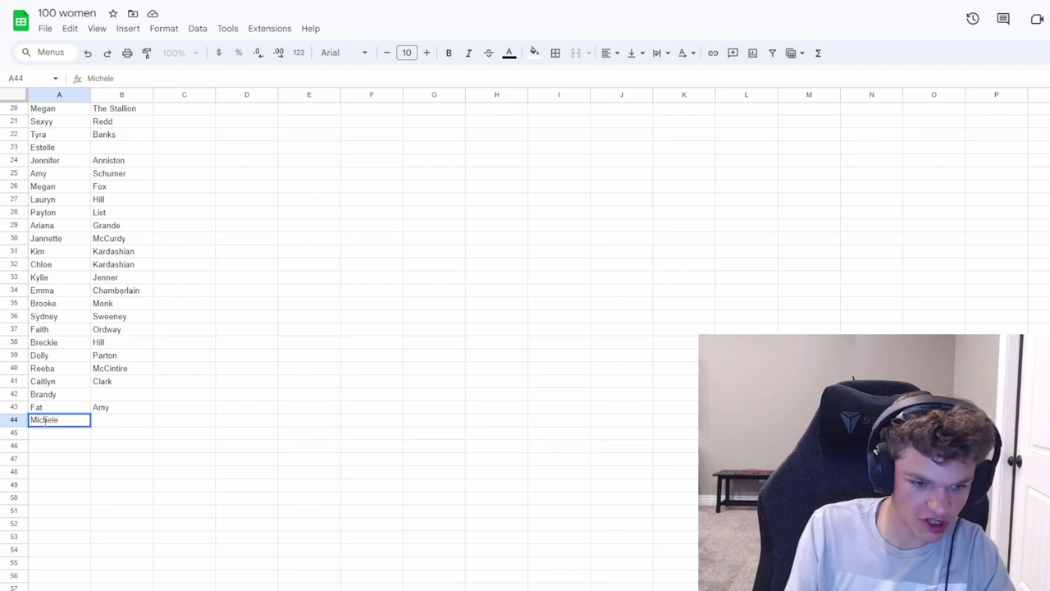
click(126, 423)
text(Obama)
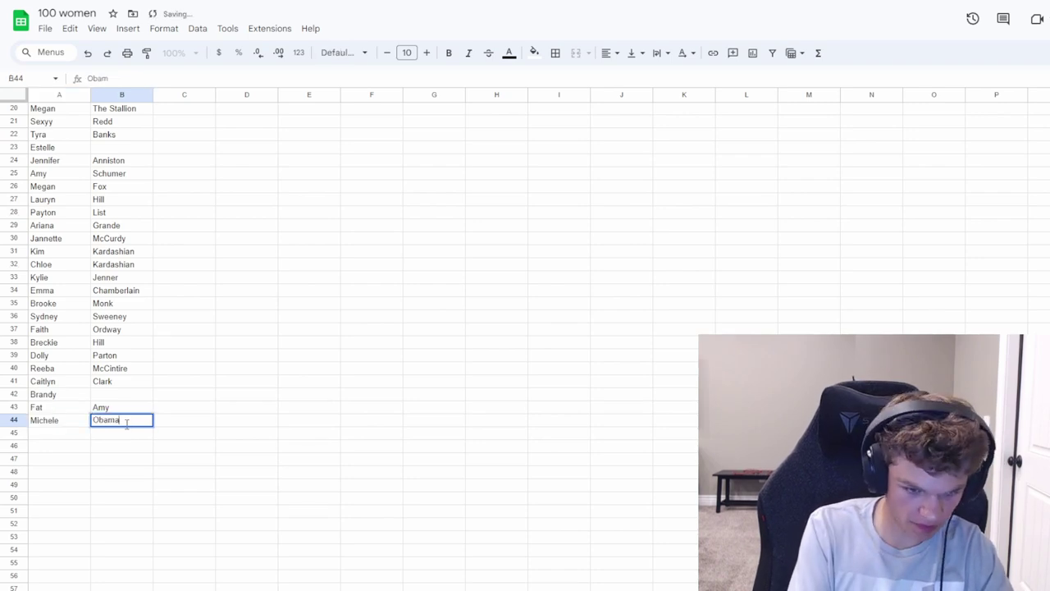
click(79, 430)
text(K)
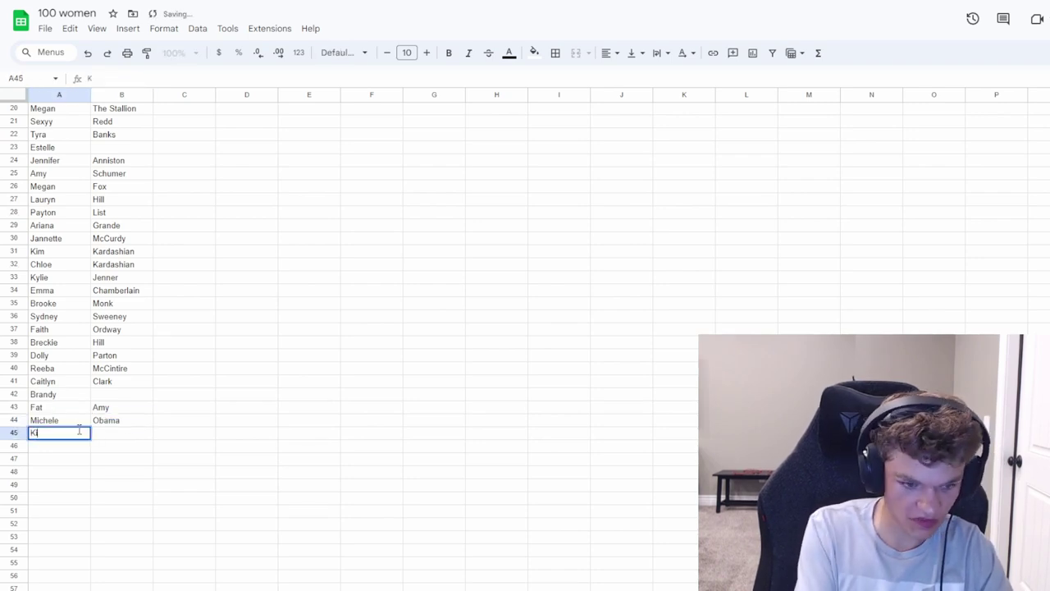
key(BackSpace)
text(Jill)
click(114, 436)
text(Biden)
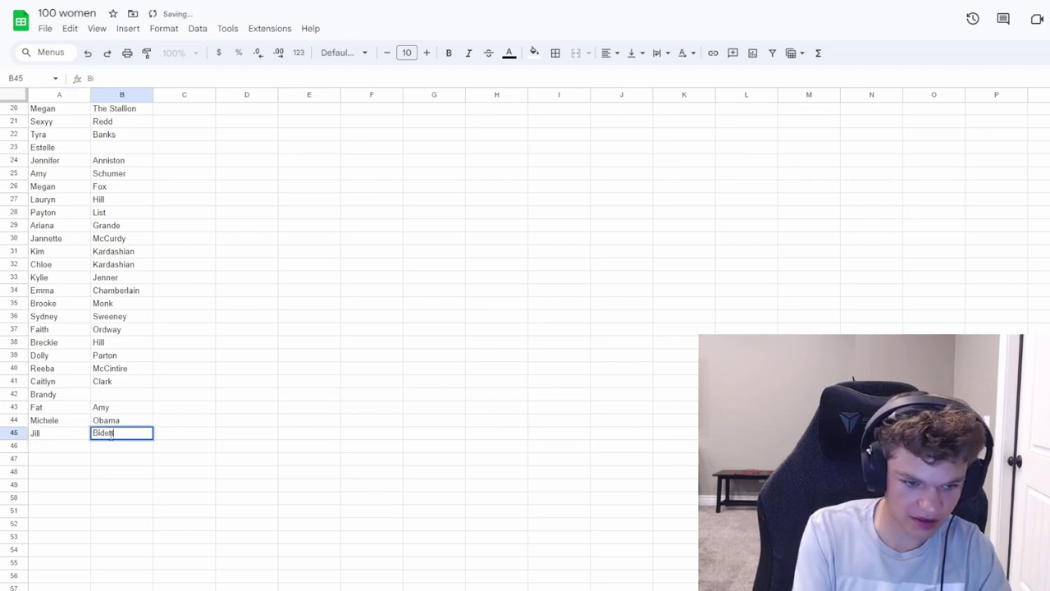
click(37, 446)
Enter Melonia Trump, Jojo Siwa and Lana Del Ray in rows 46–48
text(Me)
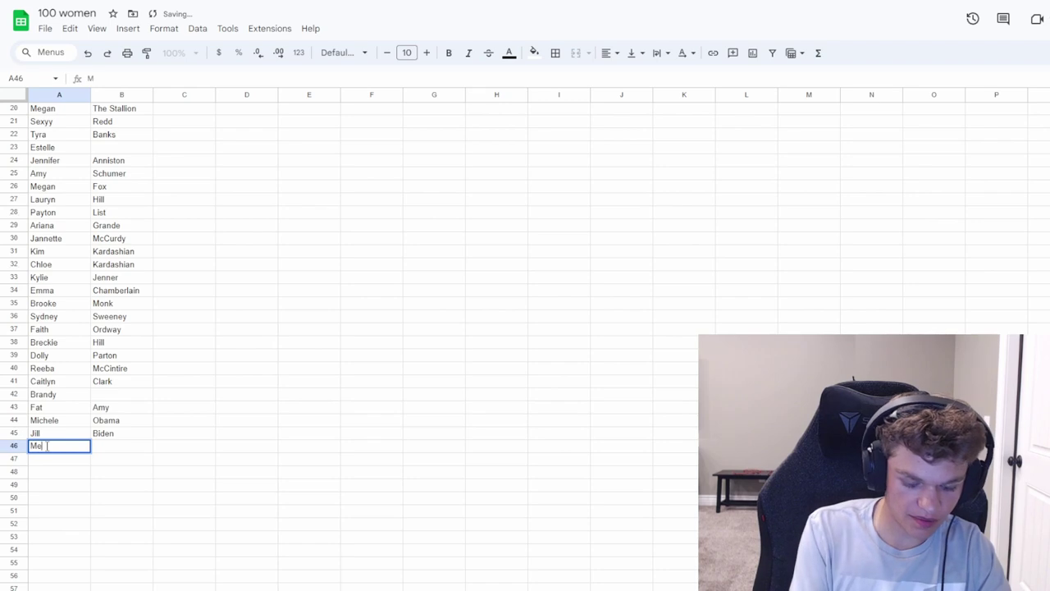
text(lonia)
click(120, 446)
text(T)
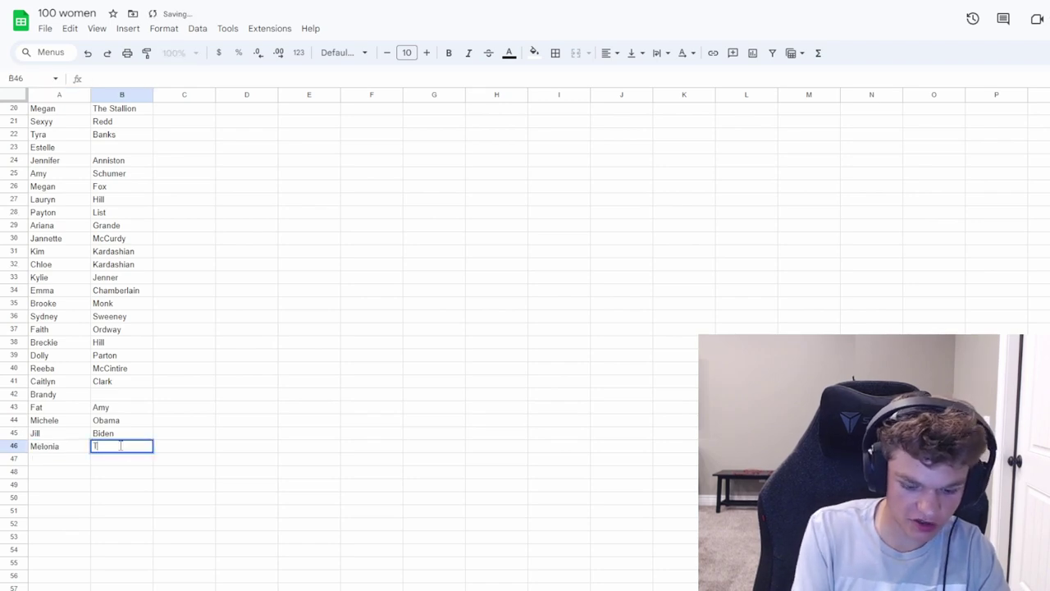
text(rump)
click(72, 458)
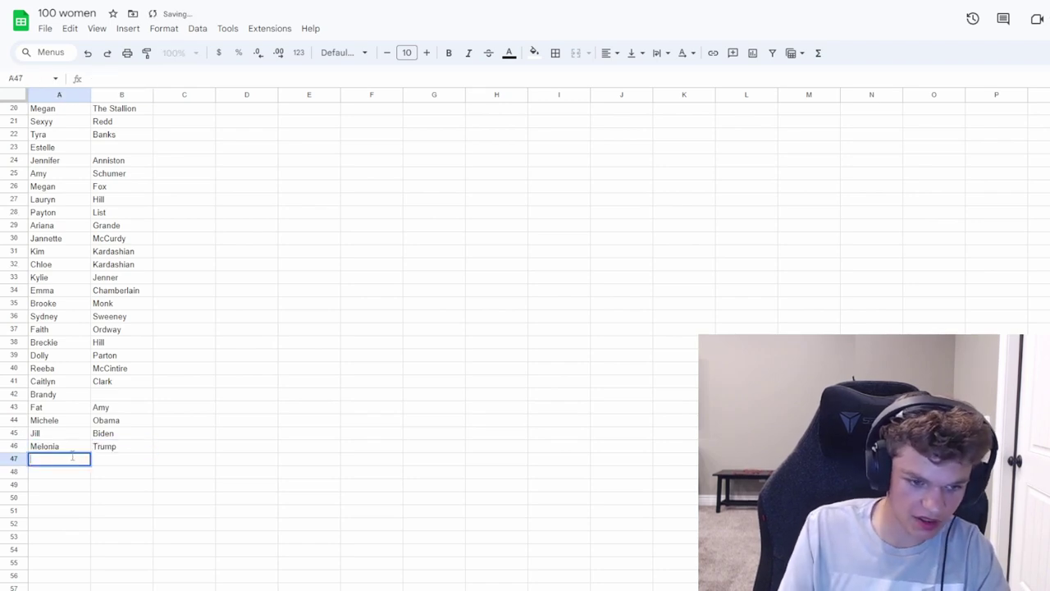
text(Jojo)
click(96, 461)
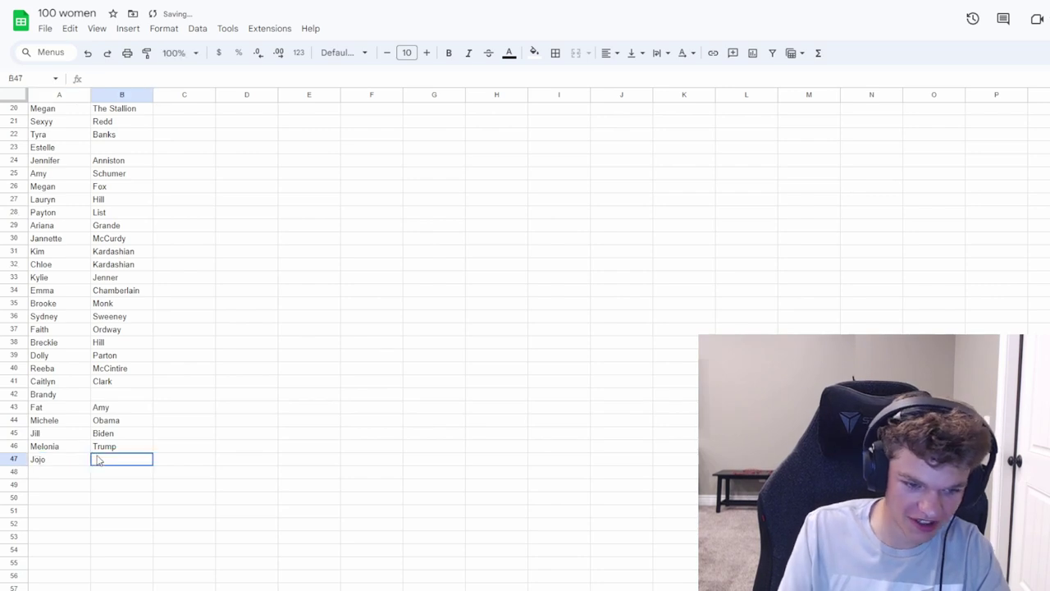
text(Siwa)
click(61, 471)
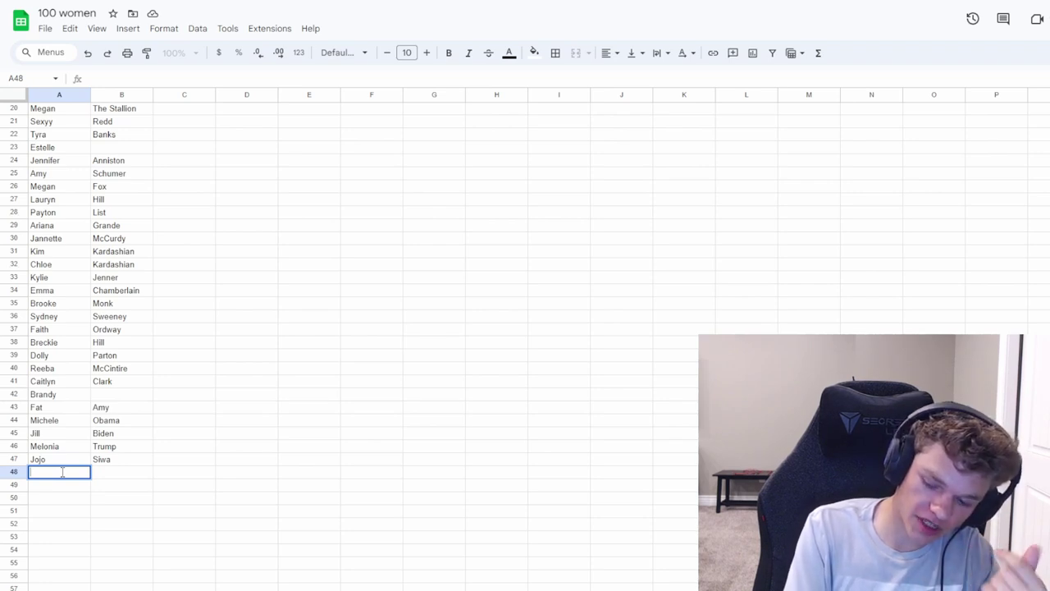
text(Lana)
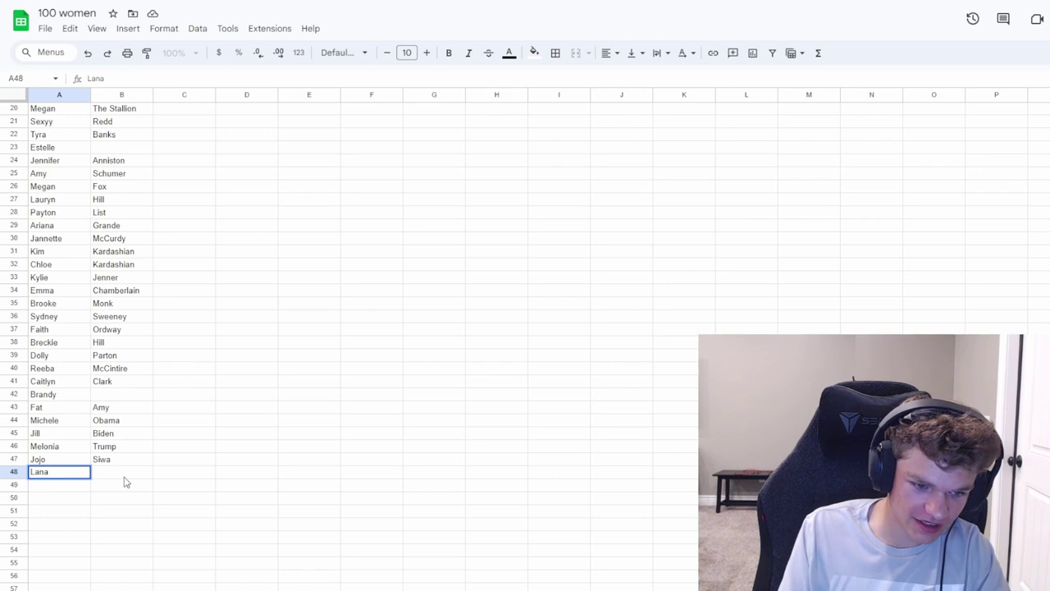
key(Tab)
text(Del Ray)
key(Return)
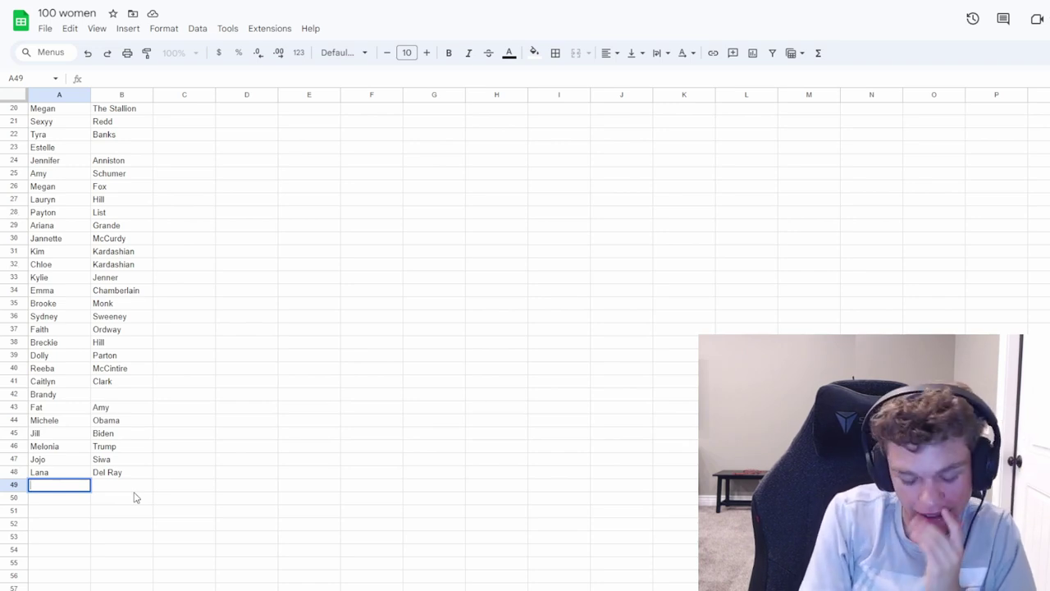
Complete row 49 with Queen in A49 and Elizibeth in B49
text(Queen)
click(136, 486)
text(Elizibeth)
click(48, 498)
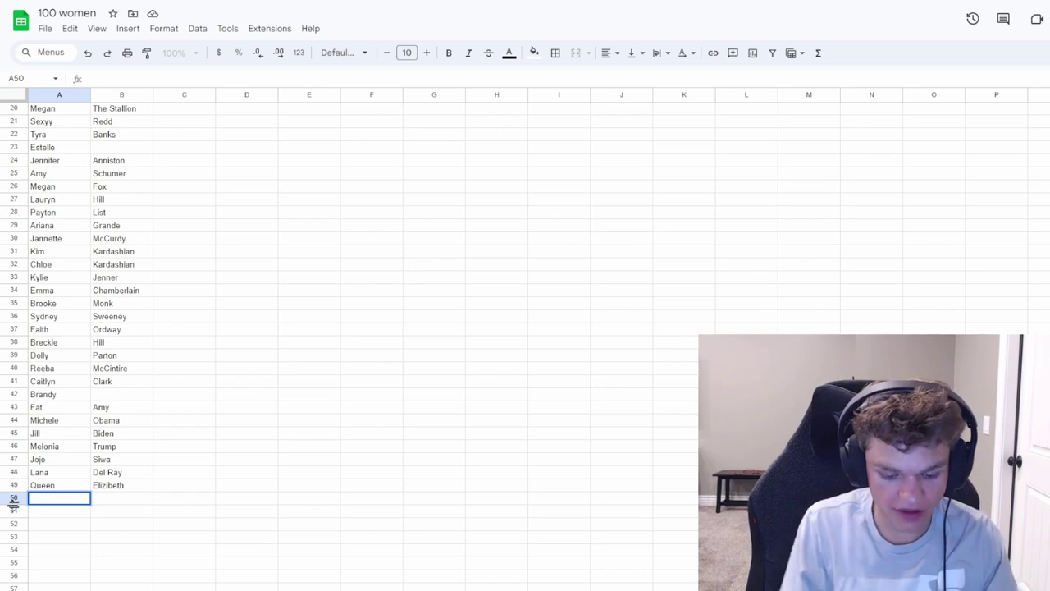
Enter Jackie Kennedy in row 50 and Rosemary Kennedy in row 51
text(Jackie K)
text(enn)
key(BackSpace)
key(BackSpace)
key(BackSpace)
key(BackSpace)
key(BackSpace)
click(133, 502)
text(Kennedyt)
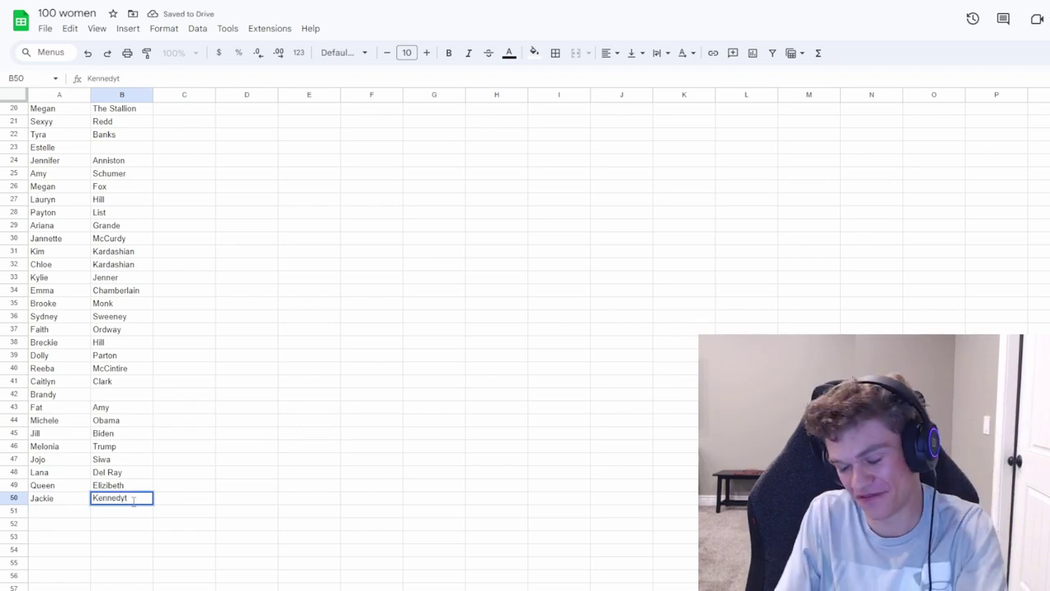
key(BackSpace)
click(49, 510)
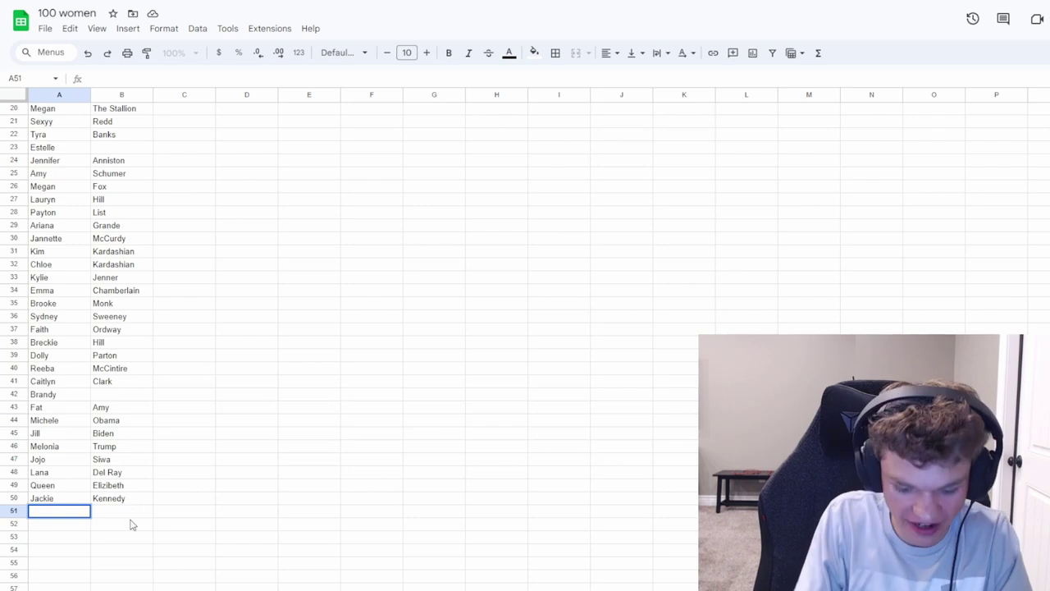
text(Rosemary)
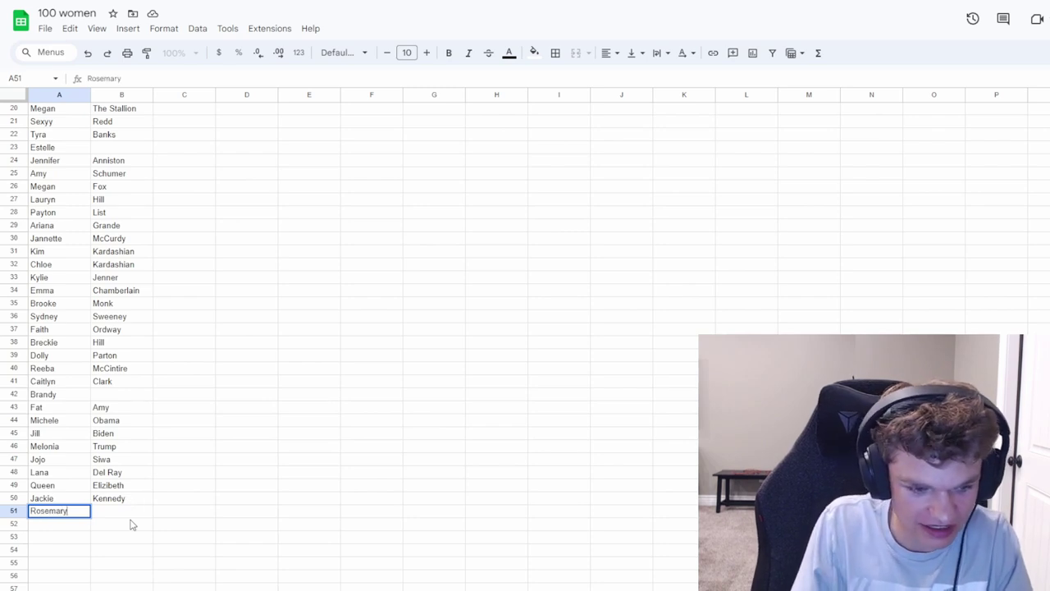
click(117, 502)
click(118, 510)
text(Kennedy)
click(67, 523)
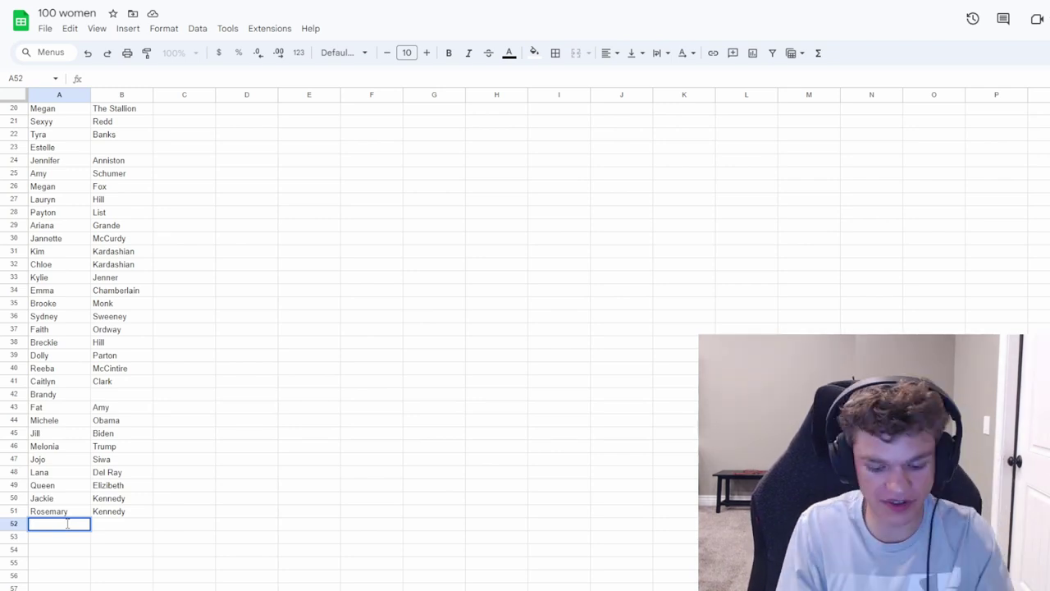
Enter Dixie D'Mello in row 52 and Candace Owens in row 53
text(Dixie)
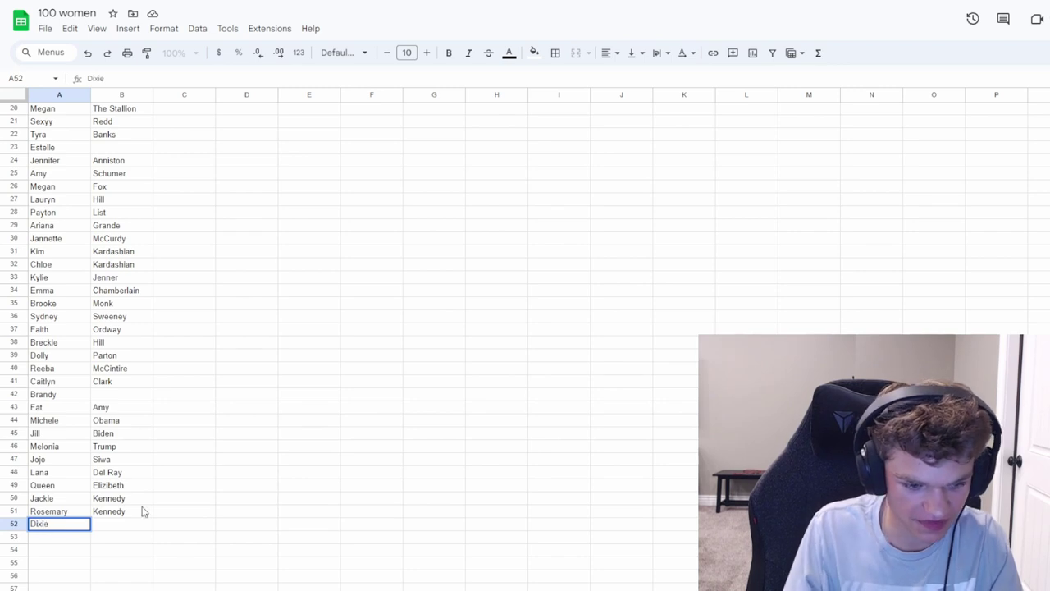
double_click(135, 522)
text(D'Meli)
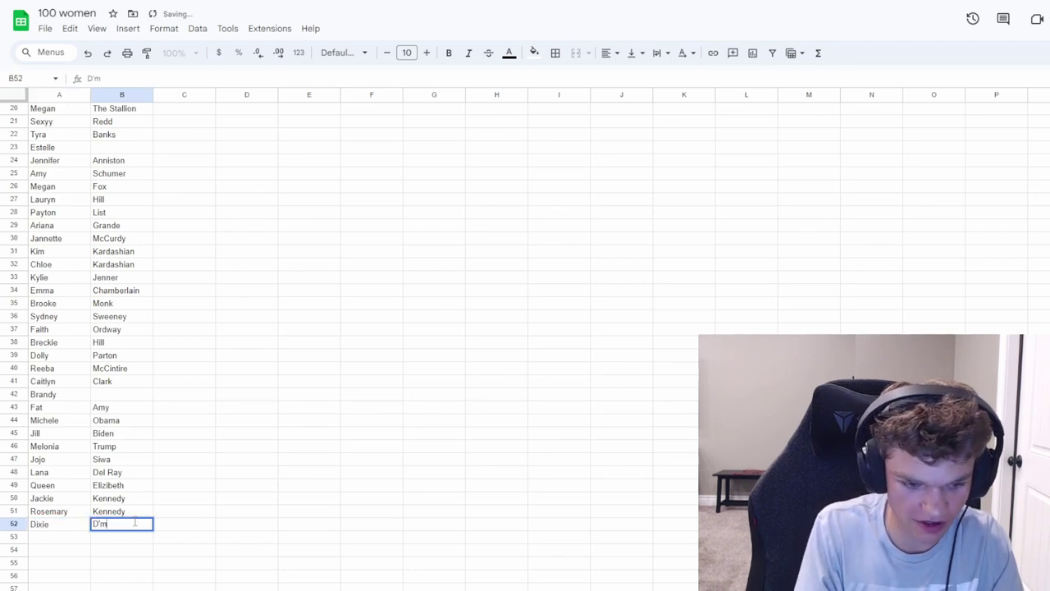
text(o)
click(60, 538)
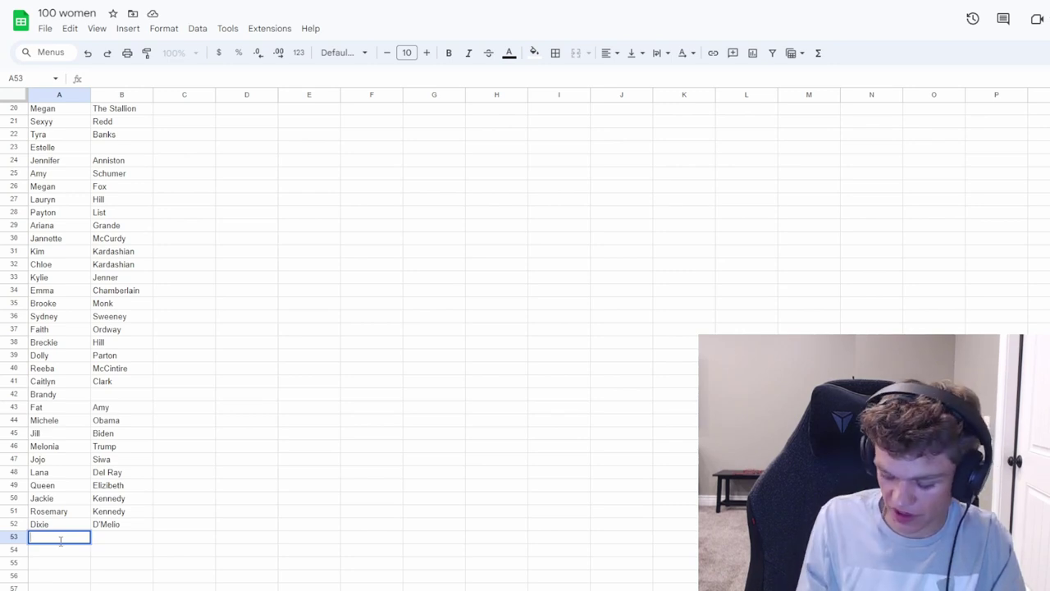
text(Cardace)
key(Tab)
text(Cew)
text(ns)
click(62, 550)
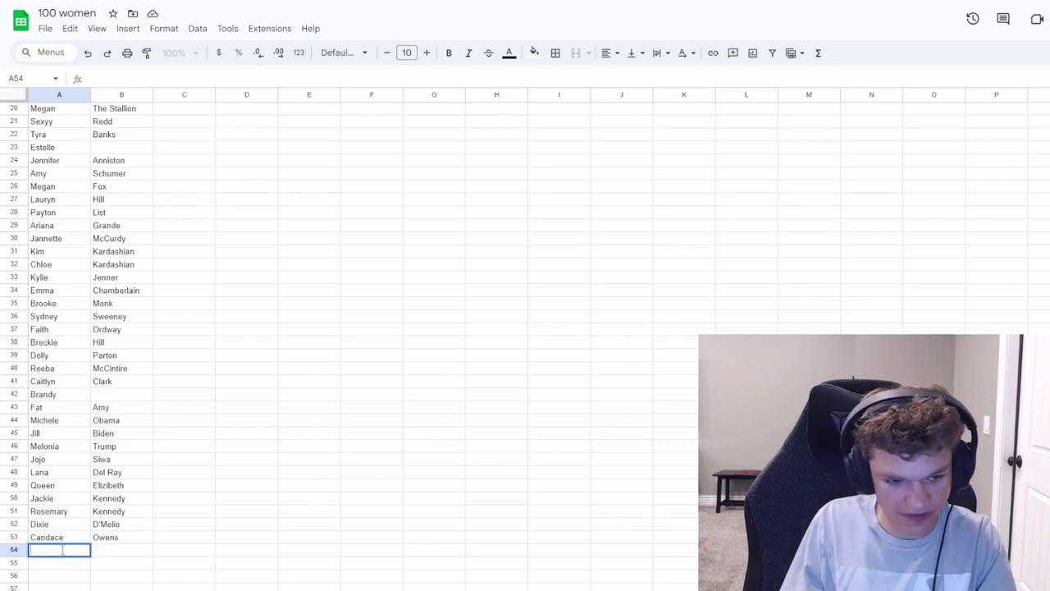
Add Shakira and Adele as first names only in rows 54–55, then Donna Summers in row 56
text(Shakira)
key(Return)
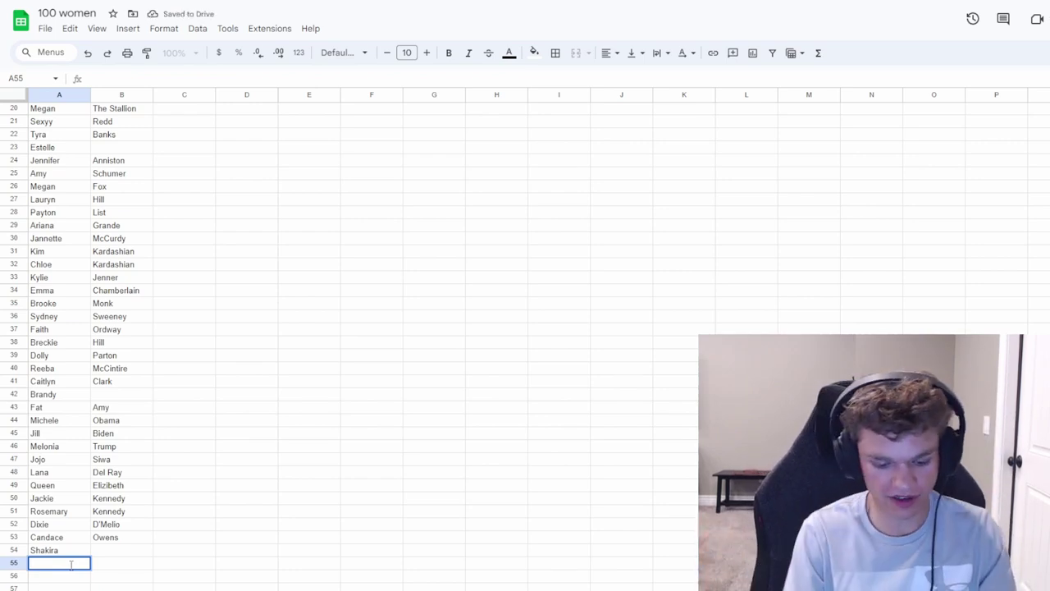
text(Adele)
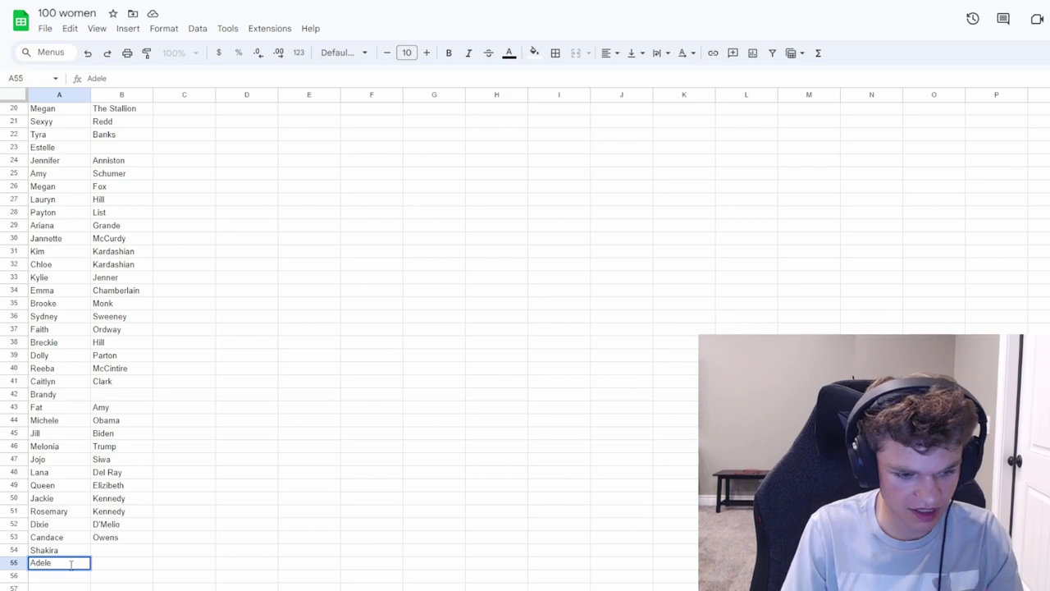
key(Return)
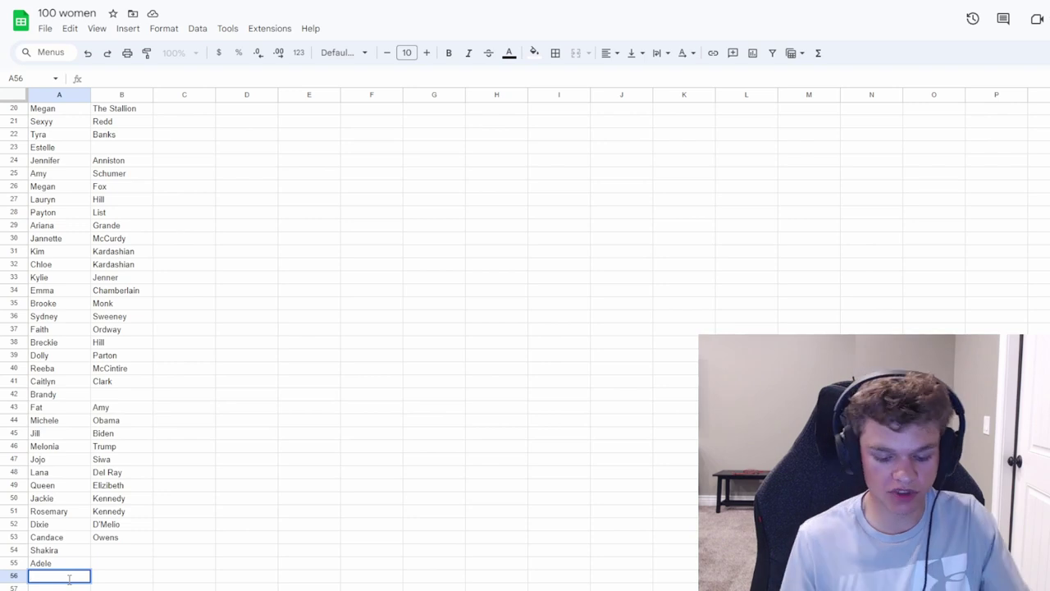
text(DOnn)
key(Tab)
text(Summers)
key(Return)
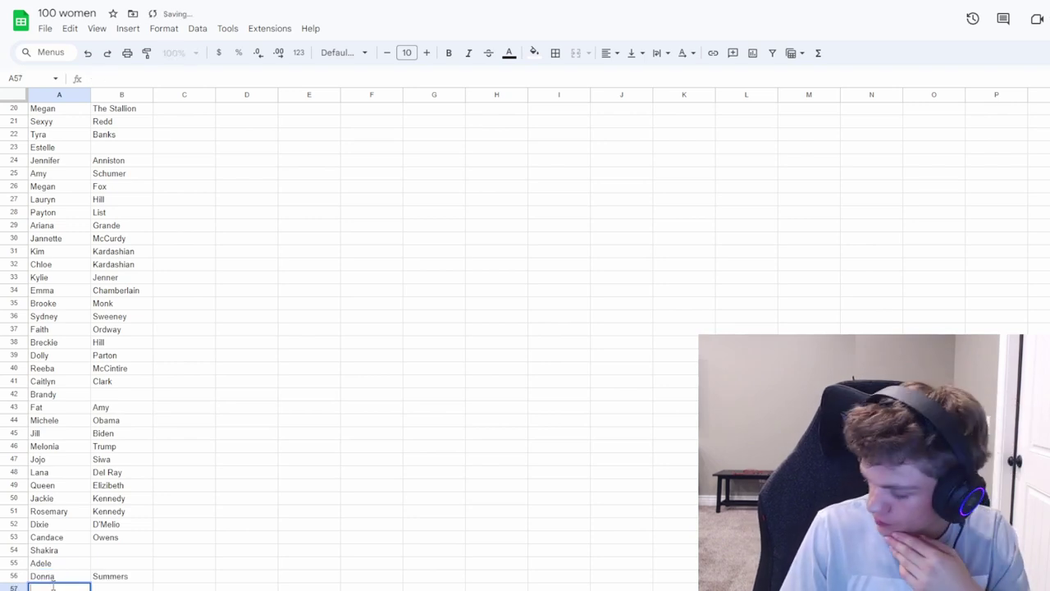
Enter Miranda Sings in row 57
text(Miranda)
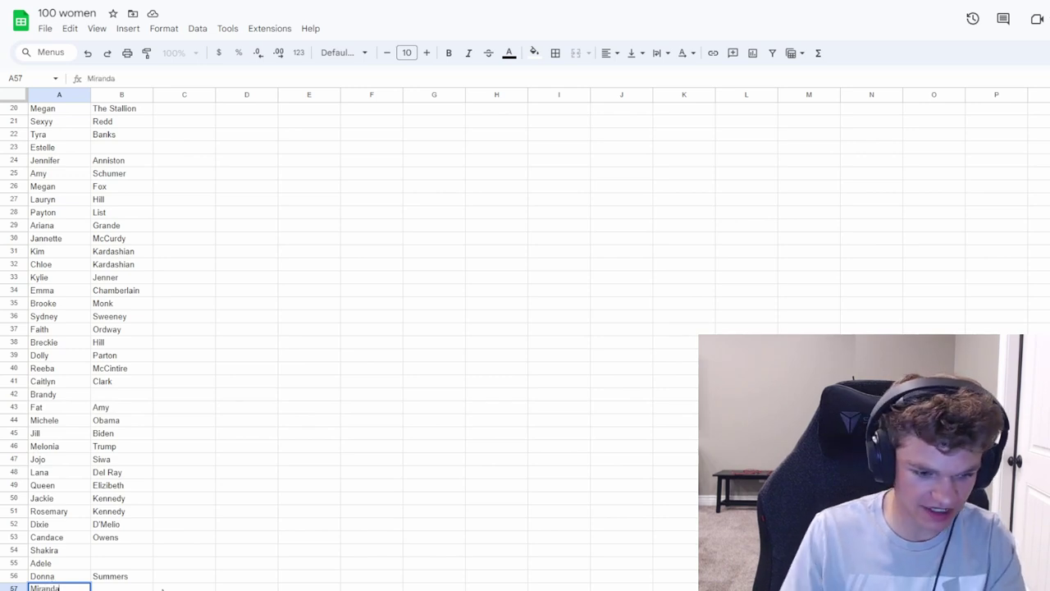
key(Tab)
double_click(142, 587)
text(Sings)
key(Return)
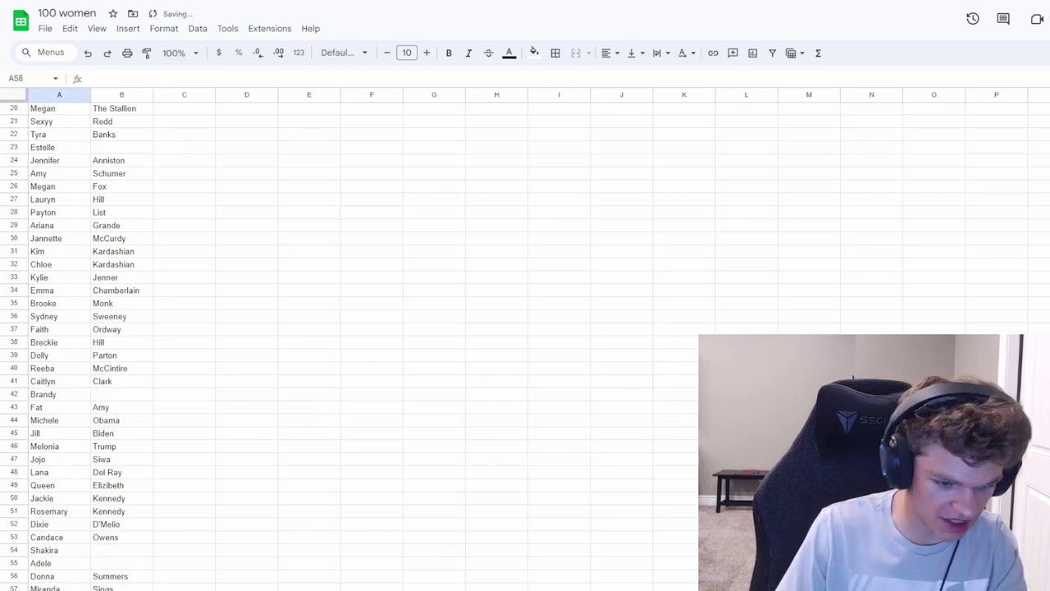
Enter Lana Rhoades in row 58
scroll(338, 579, down, 3)
click(308, 582)
scroll(118, 534, down, 2)
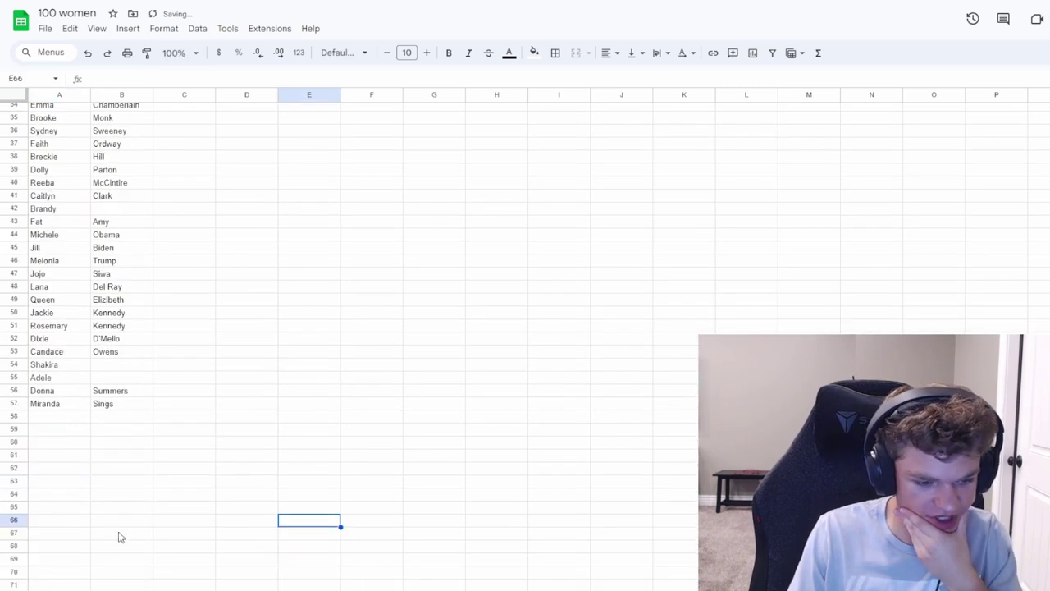
click(63, 422)
scroll(223, 577, down, 3)
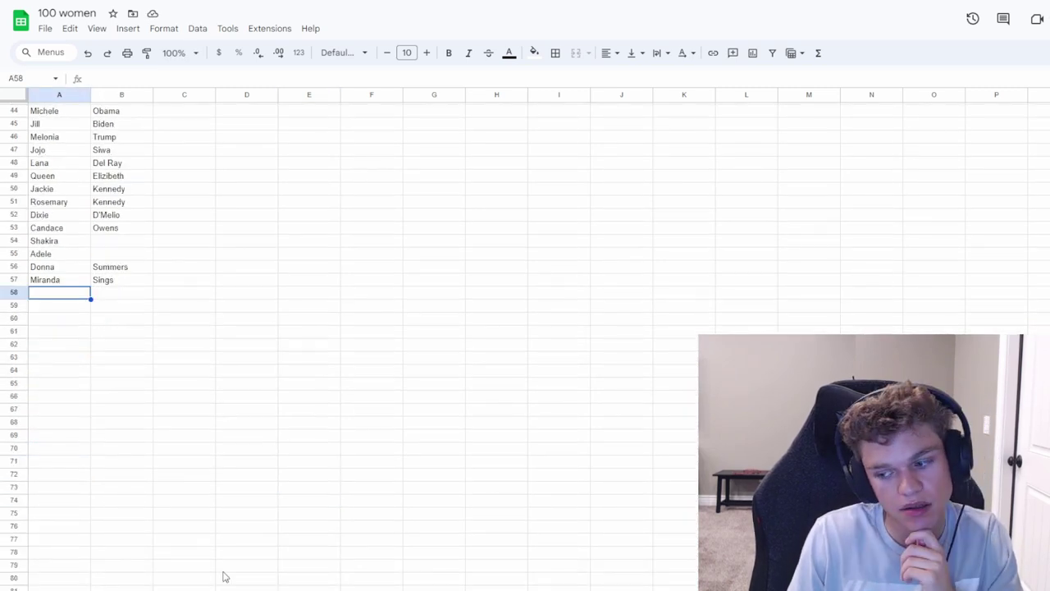
double_click(71, 297)
text(Lana)
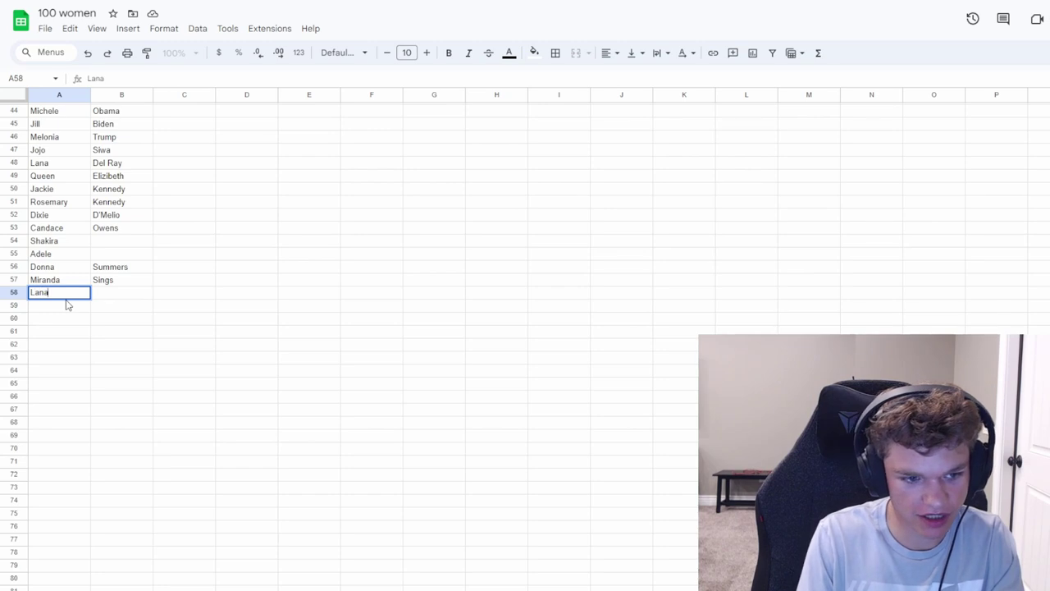
double_click(121, 292)
text(Rhoa)
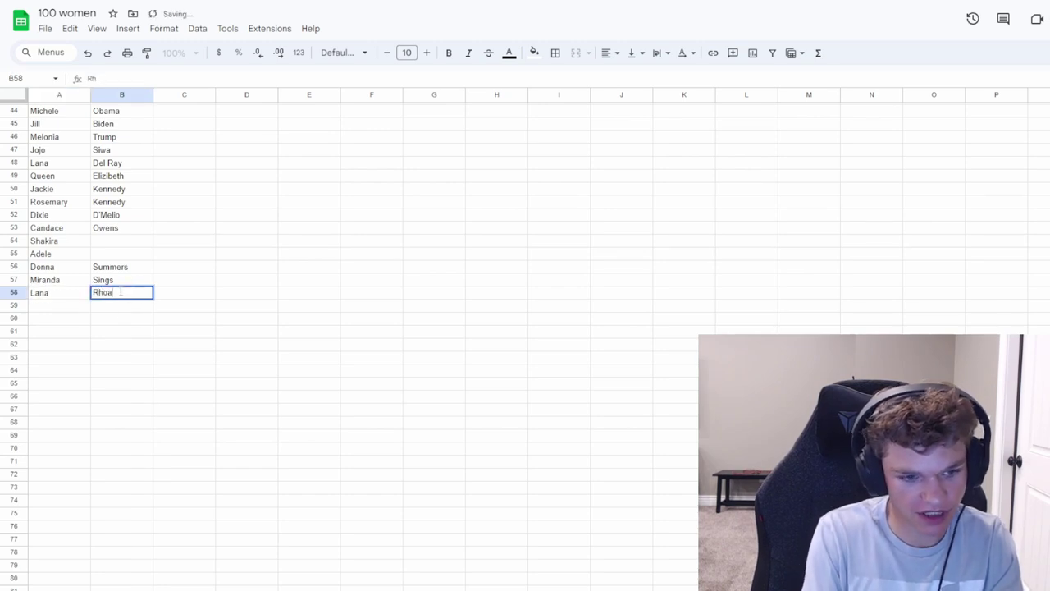
text(des)
Type 'Mia Khalifa' in A59, then move Khalifa into B59 without its leading space
double_click(73, 307)
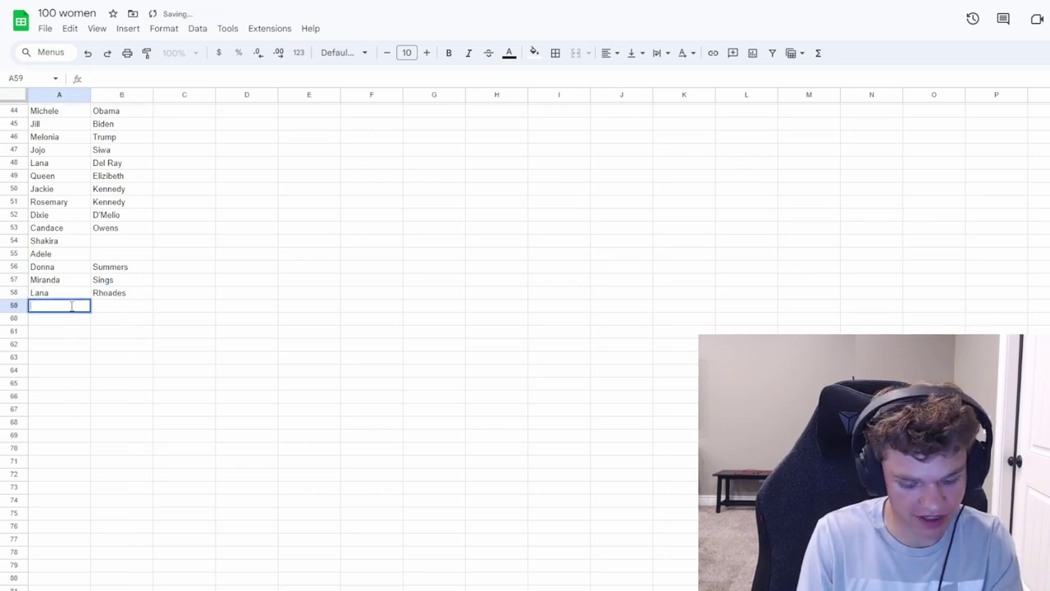
text(Mia Khalifa)
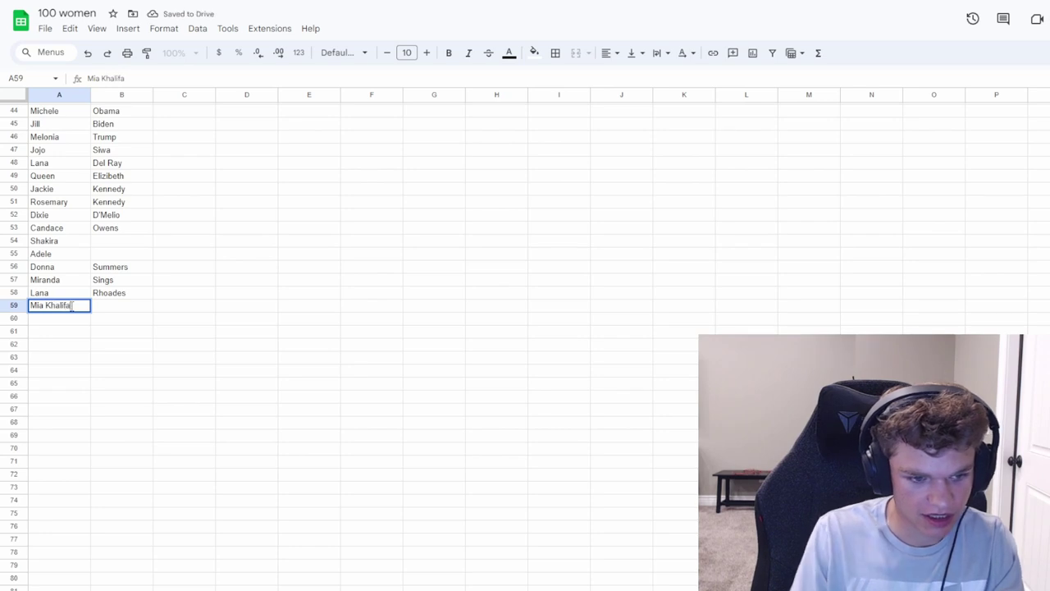
triple_click(62, 306)
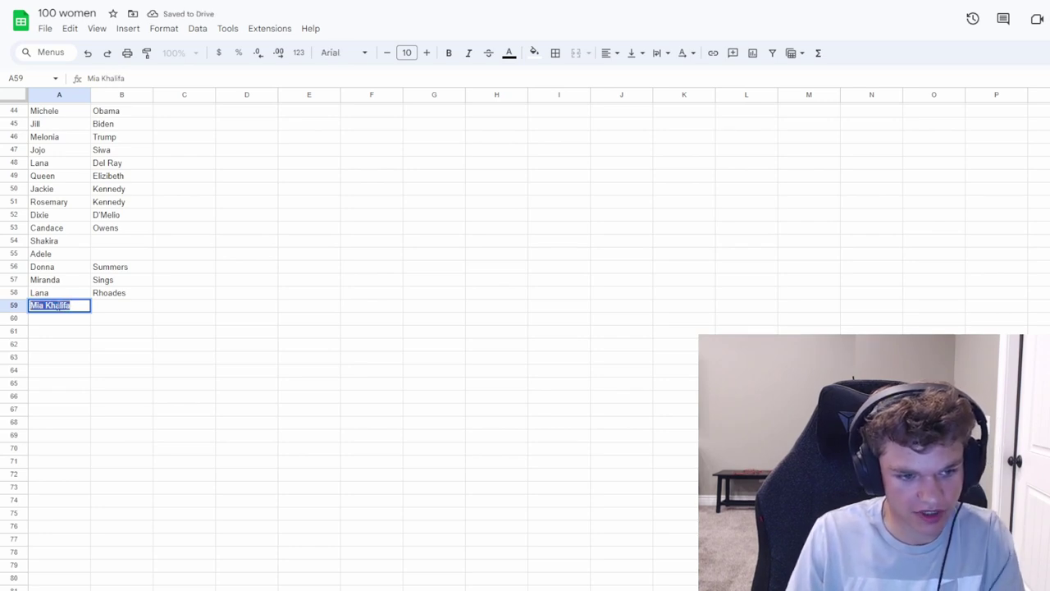
click(50, 305)
drag(50, 306, 94, 307)
key(ctrl+x)
click(107, 309)
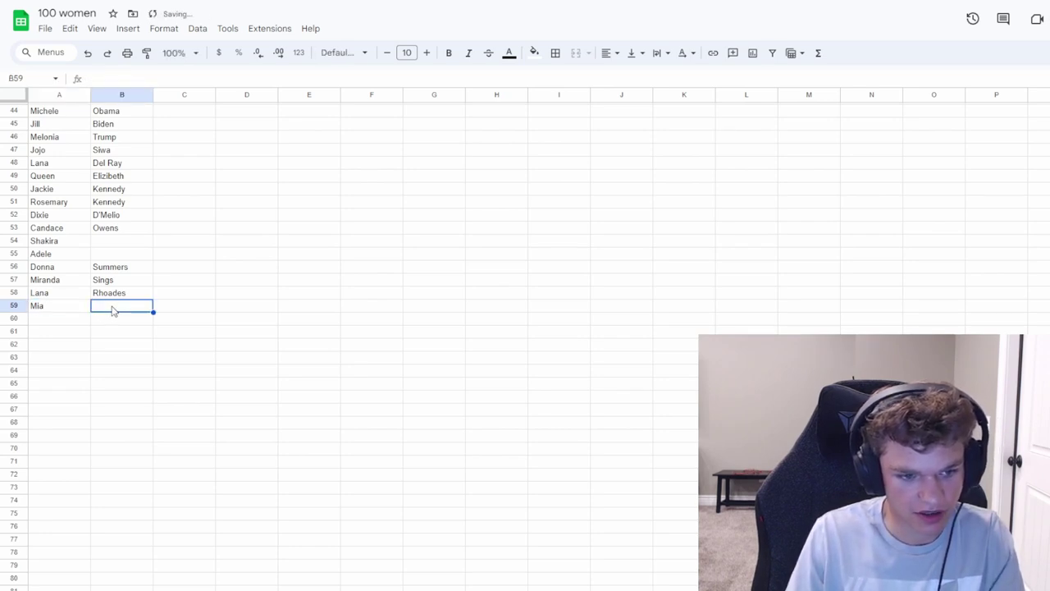
key(ctrl+v)
click(72, 321)
click(97, 307)
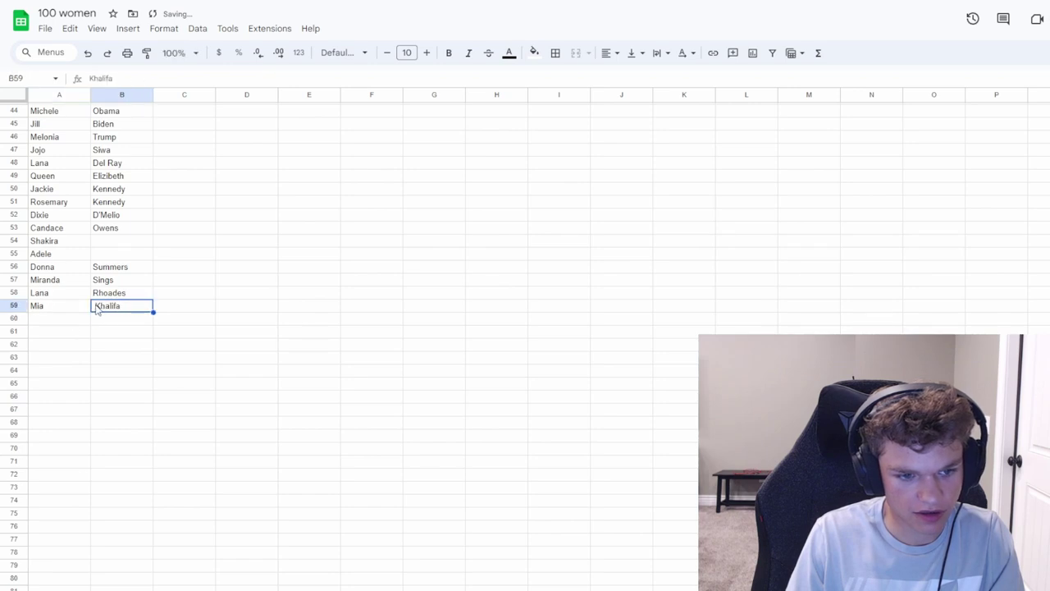
double_click(96, 306)
key(Delete)
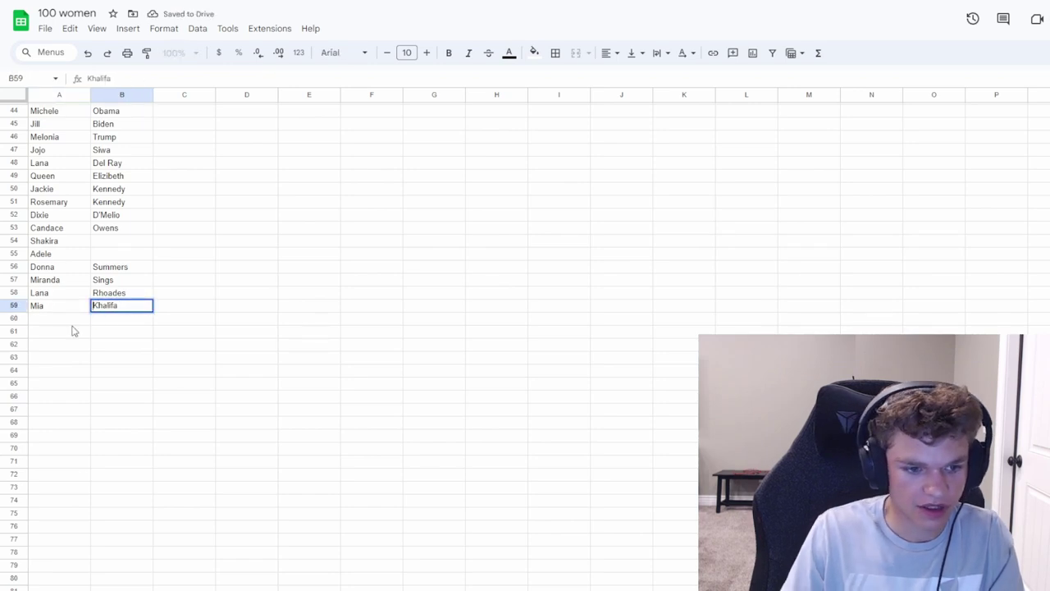
Confirm the corrected surname in B59 and move to cell A60
click(72, 323)
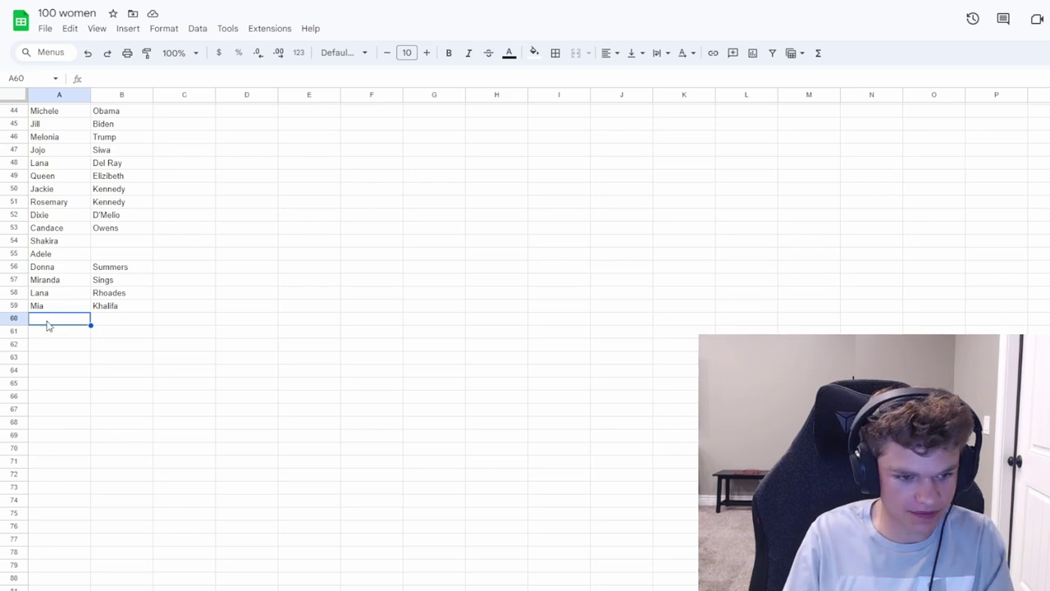
Add the surname Carpenter for Sabrina in row 61
double_click(50, 318)
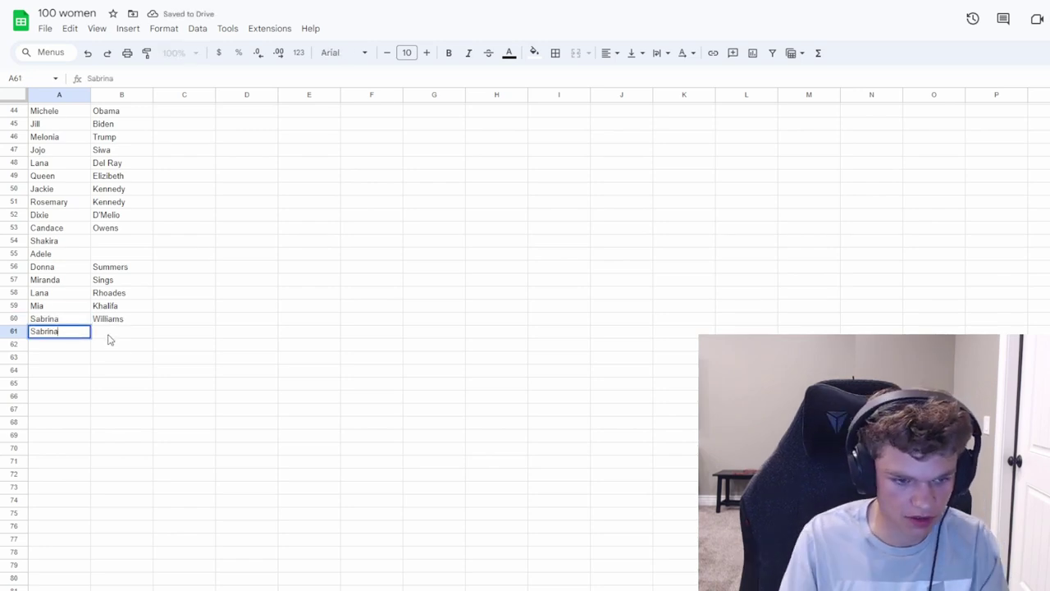
key(Tab)
text(Cappenter)
key(Return)
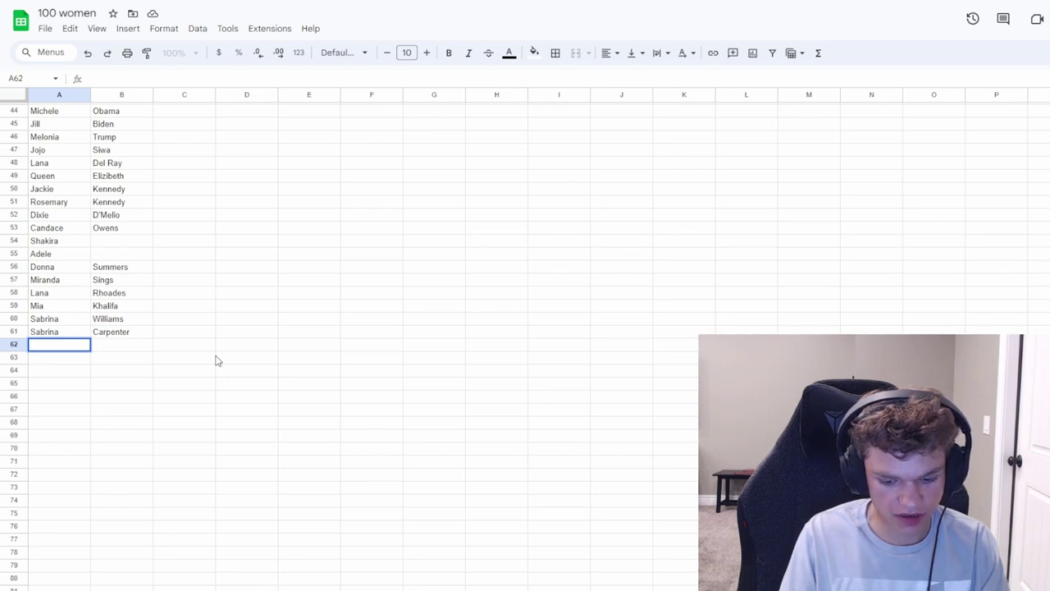
Enter Piper Rockelle in row 62
text(Piper)
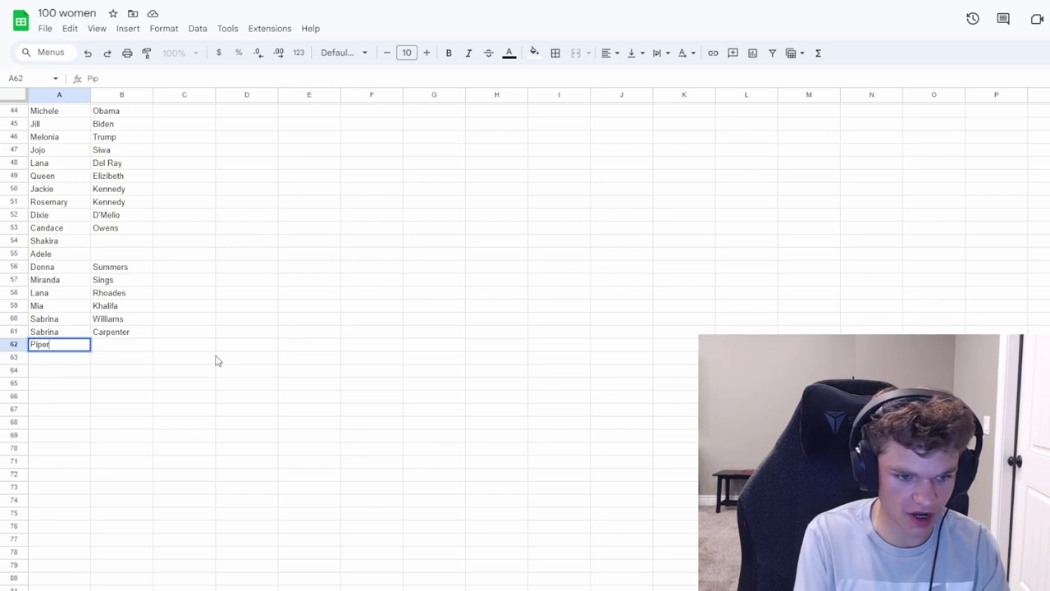
click(127, 351)
click(126, 344)
text(Rockelle)
click(78, 360)
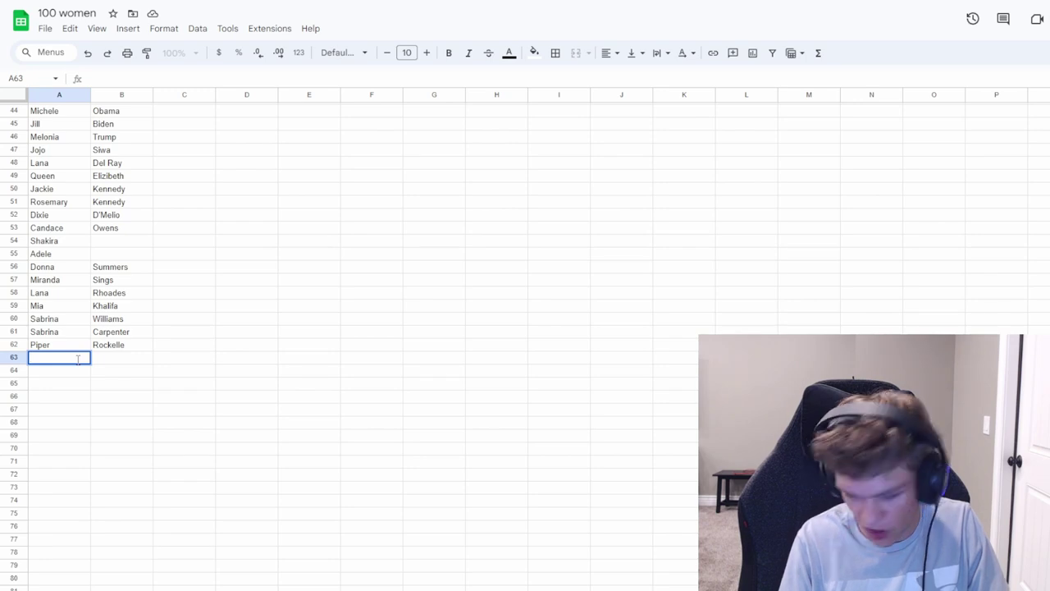
Enter Ruth B. Ginsberug in row 63, with the initial B added to the first name
text(Ruth)
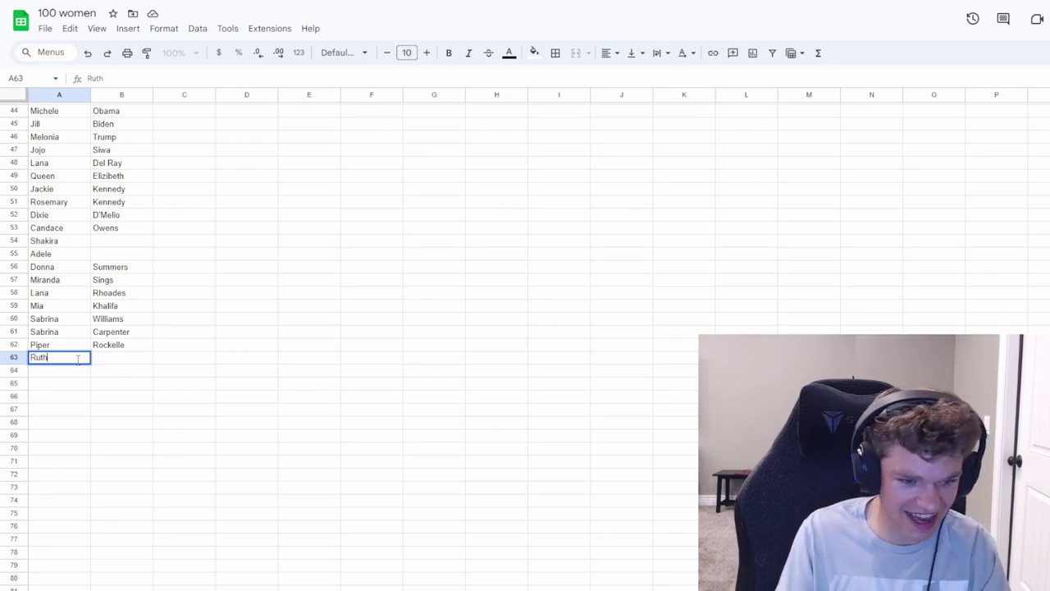
click(106, 365)
text(Ginsberug)
double_click(69, 359)
text(B.)
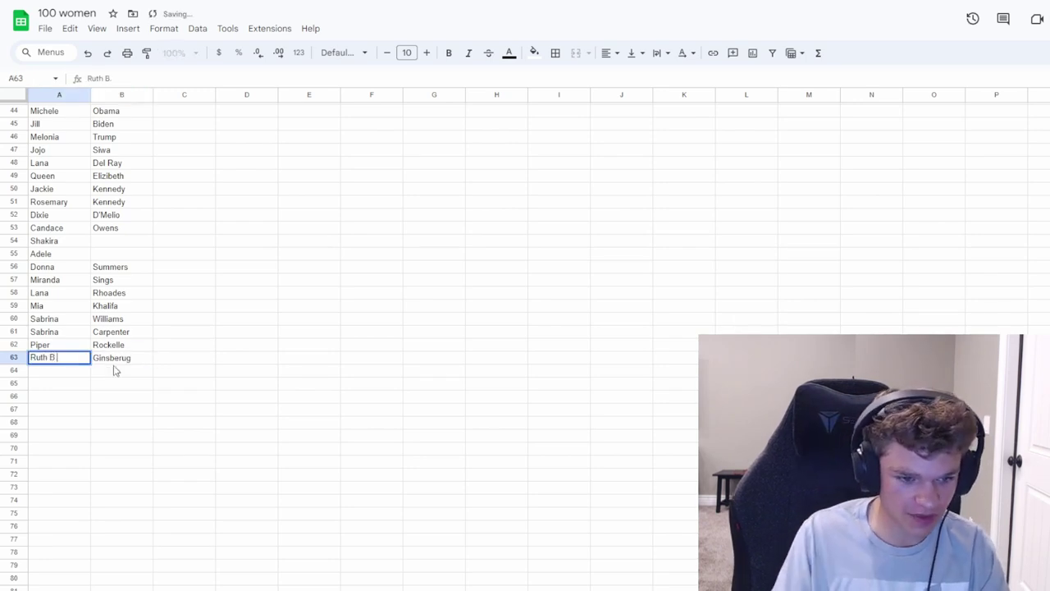
click(56, 370)
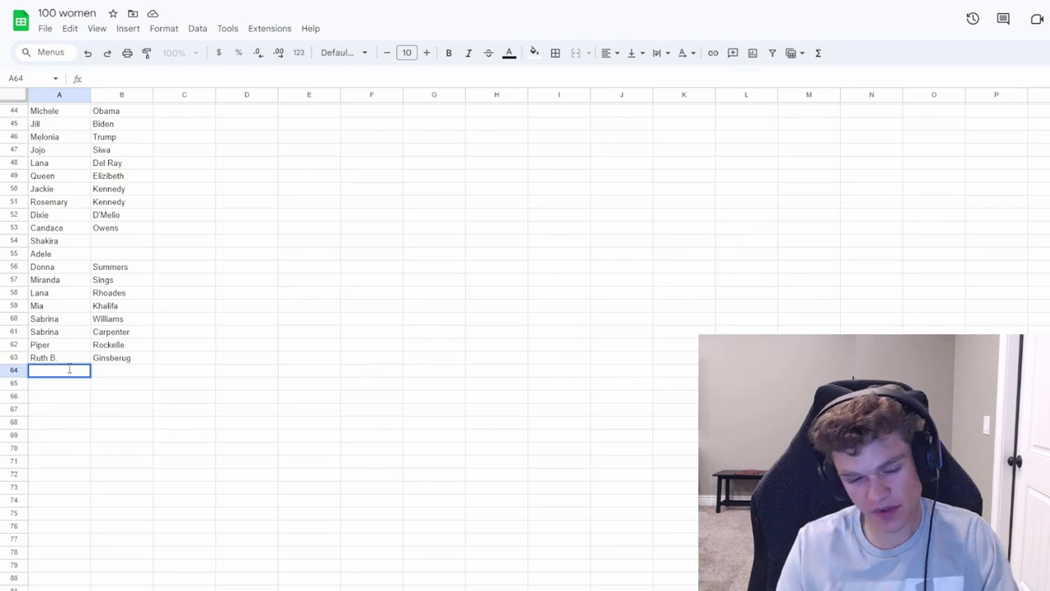
Enter Elizabeth Olson in row 64, then correct the surname to Olsen
text(Elizabeth)
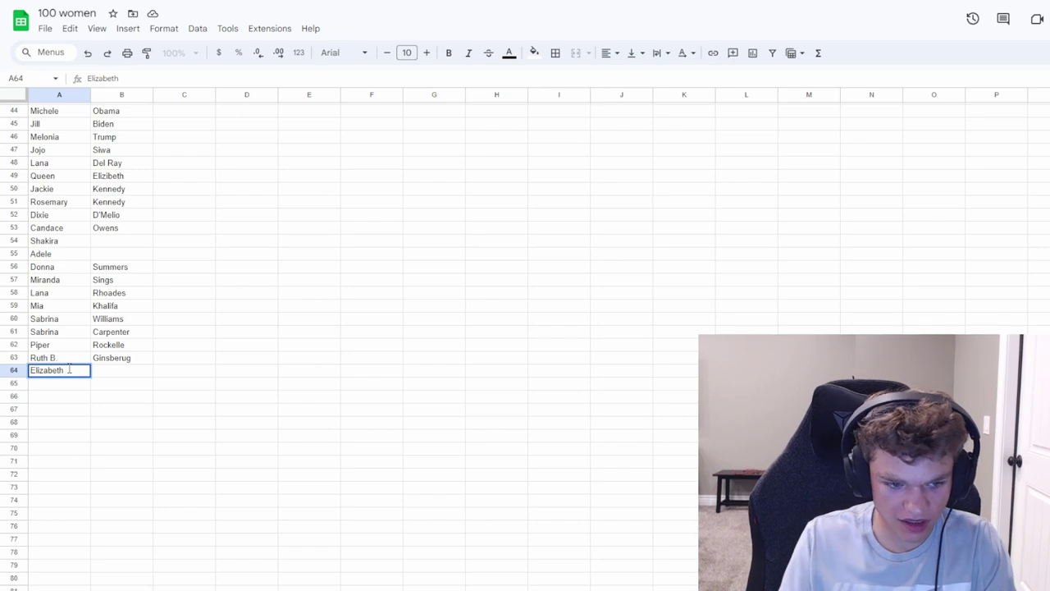
click(120, 370)
text(Olson)
click(79, 384)
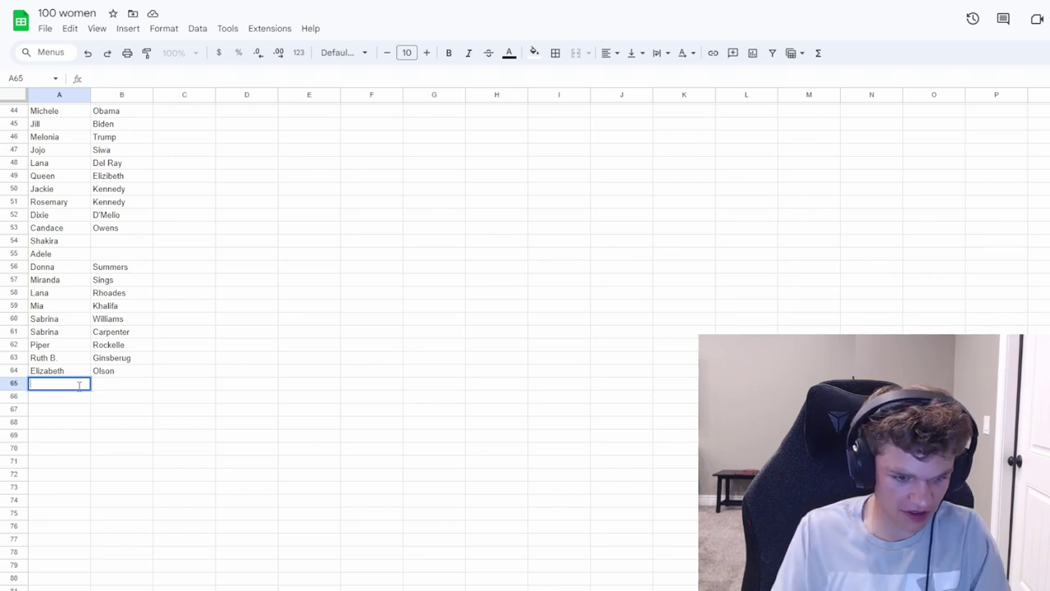
click(111, 374)
text(Olsen)
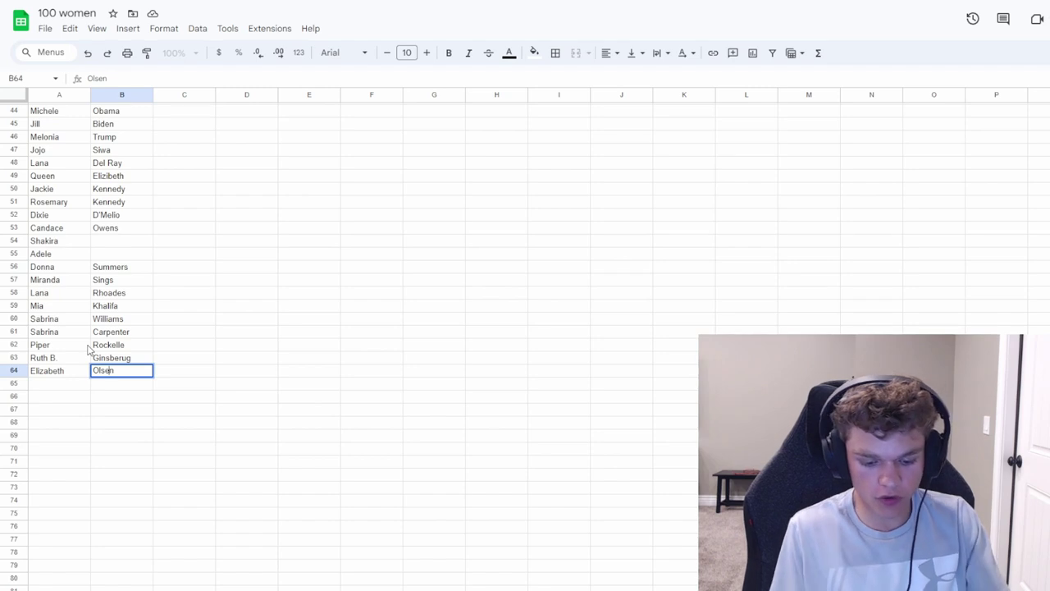
Clean up the stray text in B64 and enter Sommerset in A65
key(Return)
key(BackSpace)
text(Sommn)
key(BackSpace)
key(BackSpace)
key(BackSpace)
key(BackSpace)
key(BackSpace)
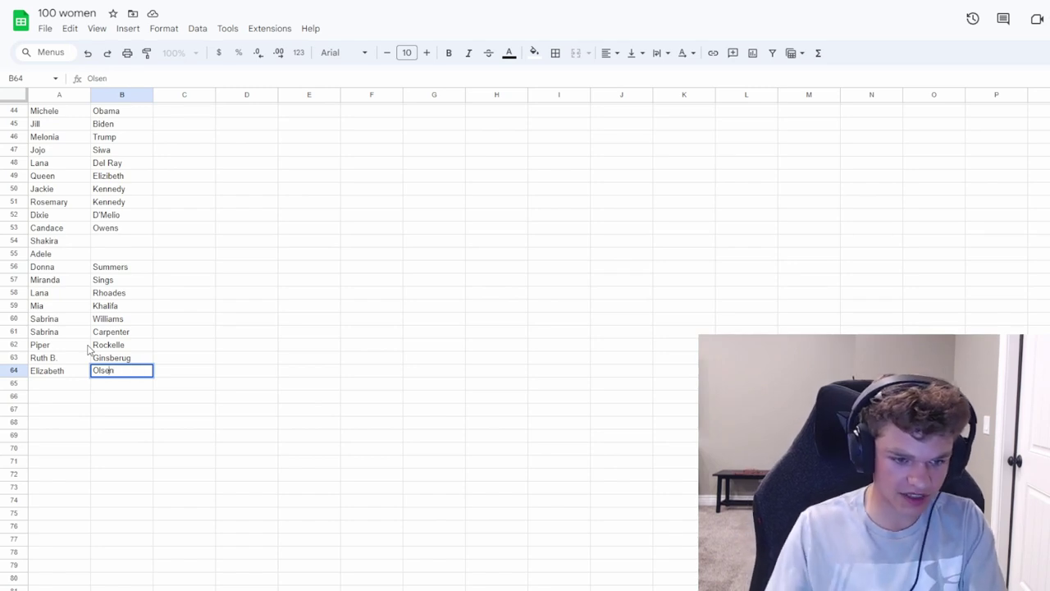
text(n)
click(52, 383)
key(Return)
text(s)
click(52, 384)
text(Sommerset)
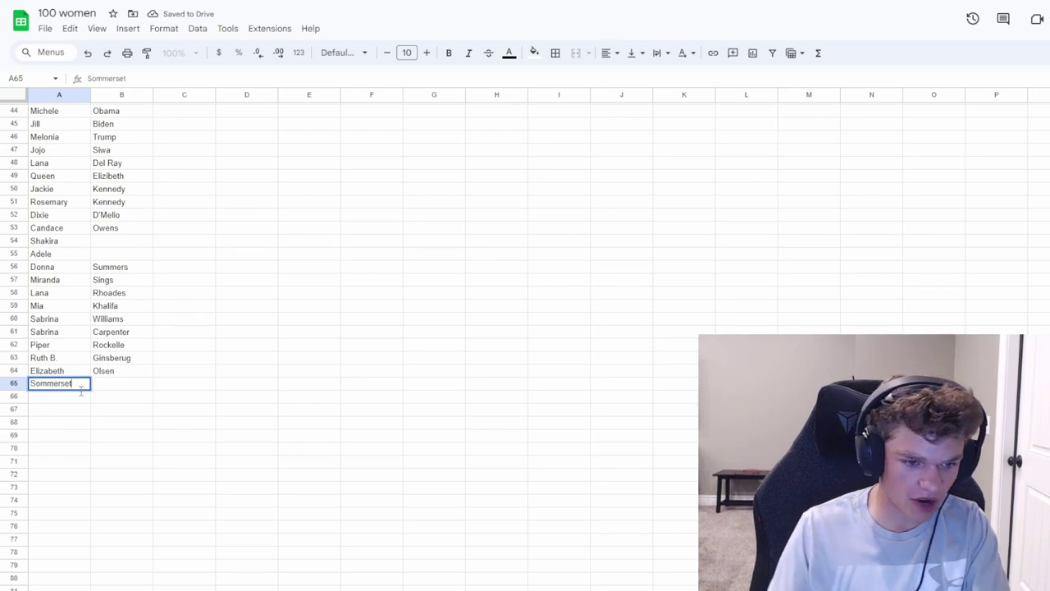
key(Return)
Enter Pokimaine, Valkyrae, Amouranth and Shubble in A66–A69
text(Pokimaine)
key(Return)
text(Valkyrae)
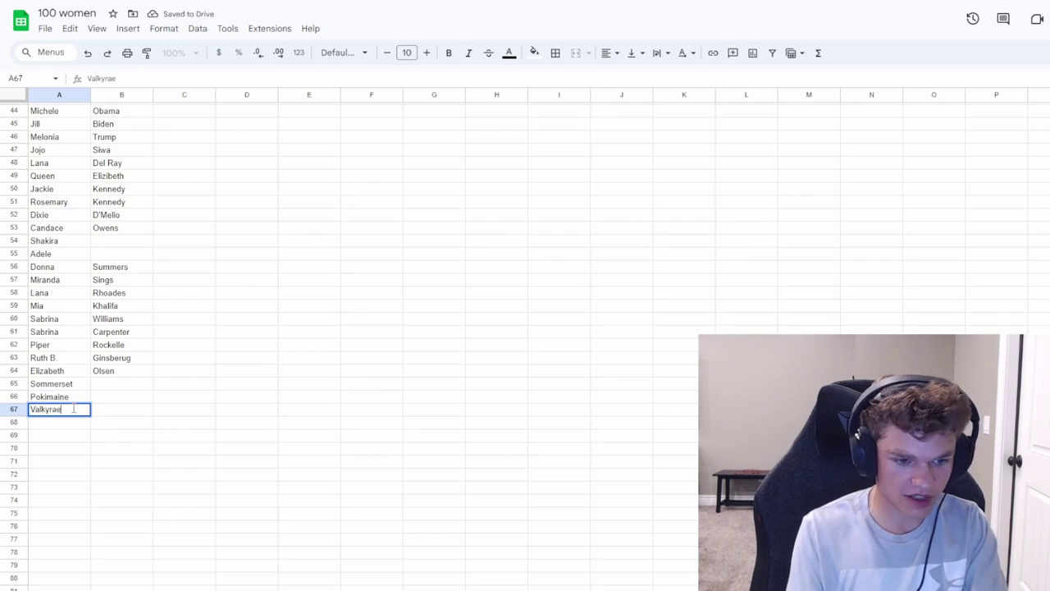
key(Return)
text(Amou)
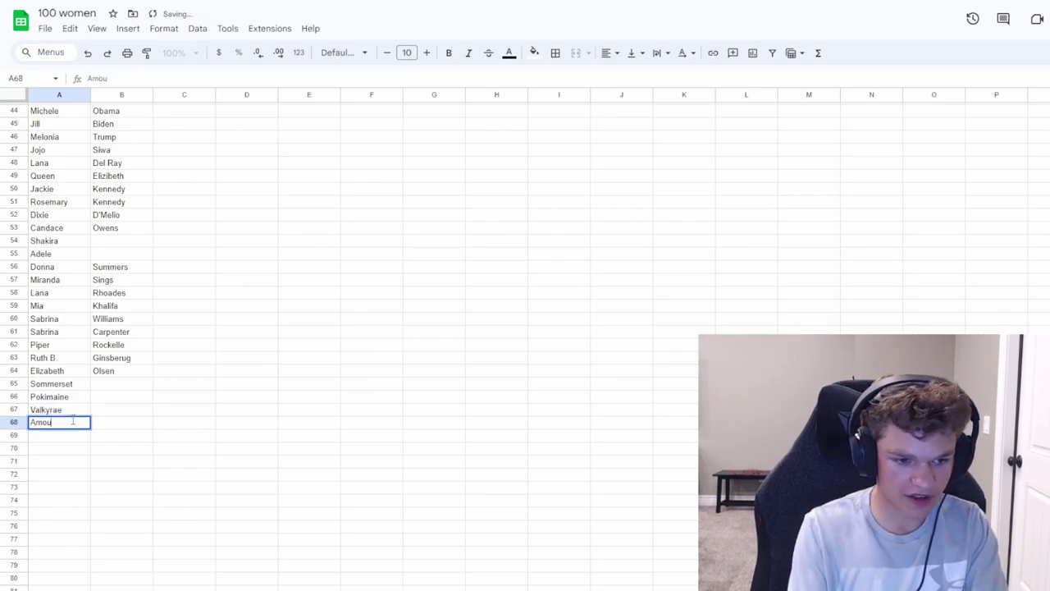
text(ranth)
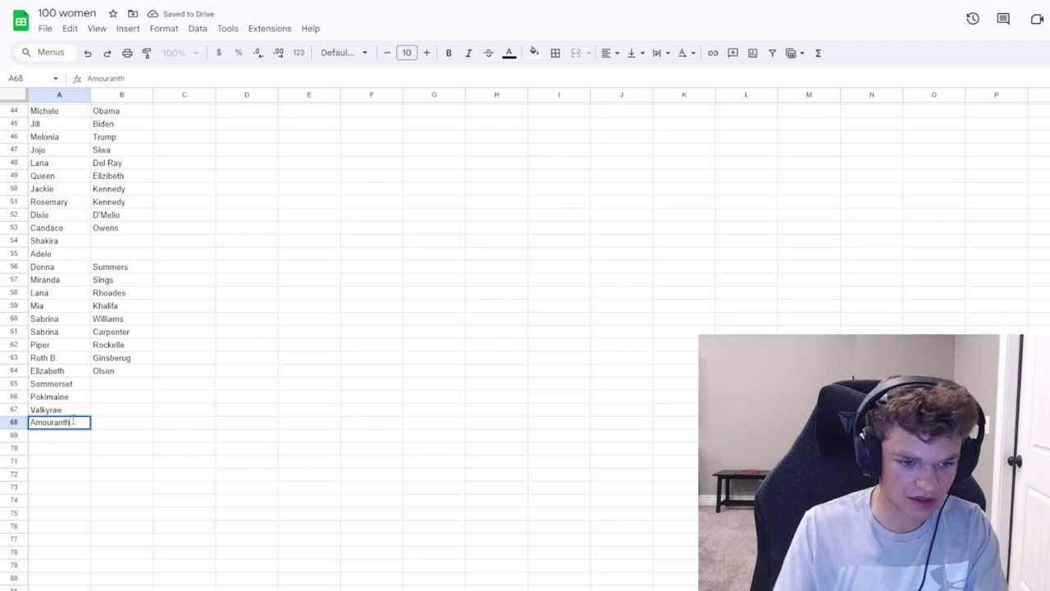
key(Return)
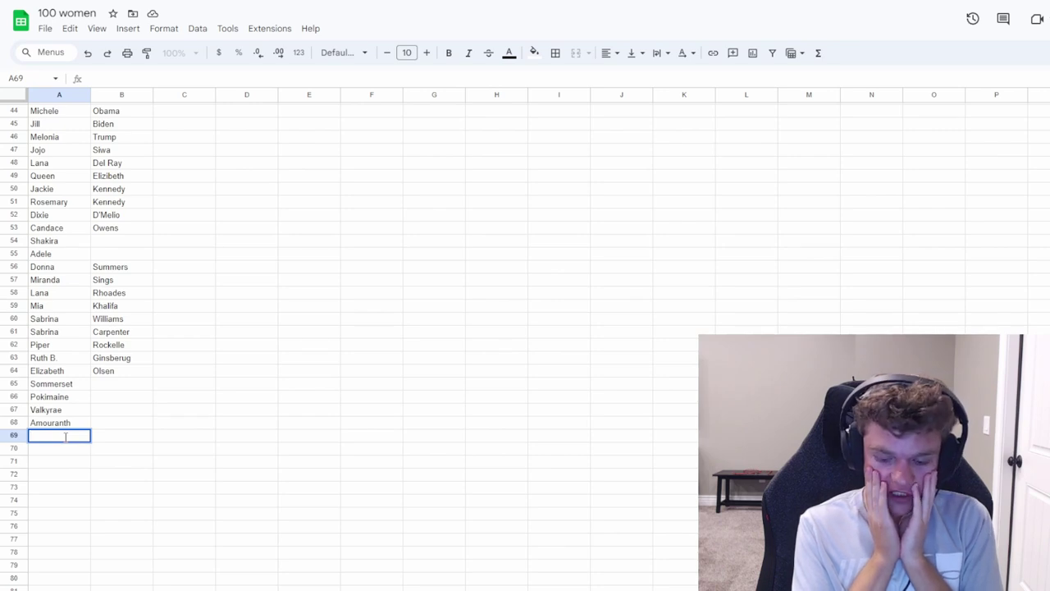
text(Shubble)
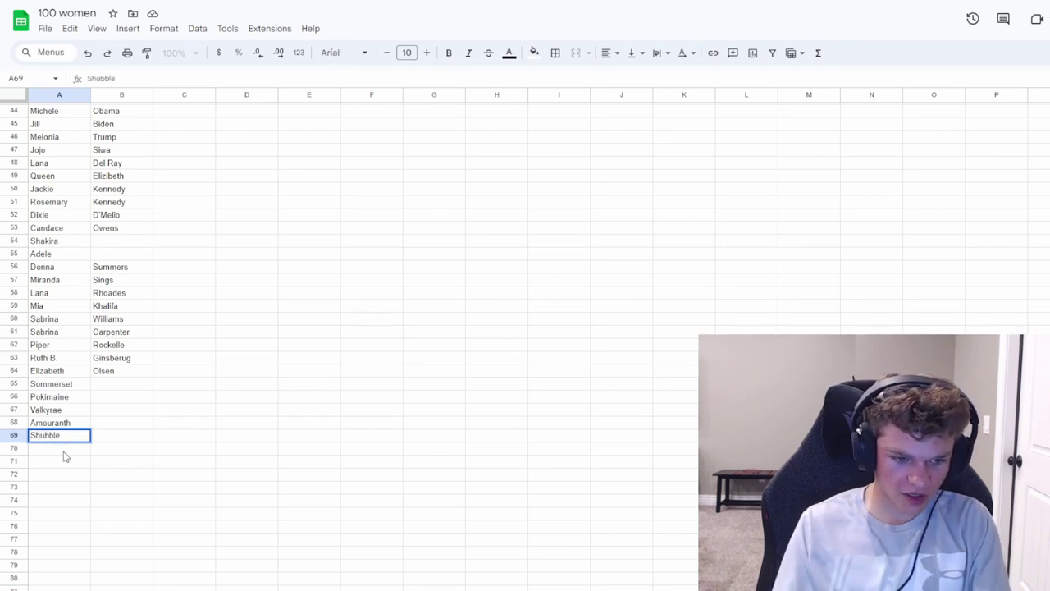
key(Return)
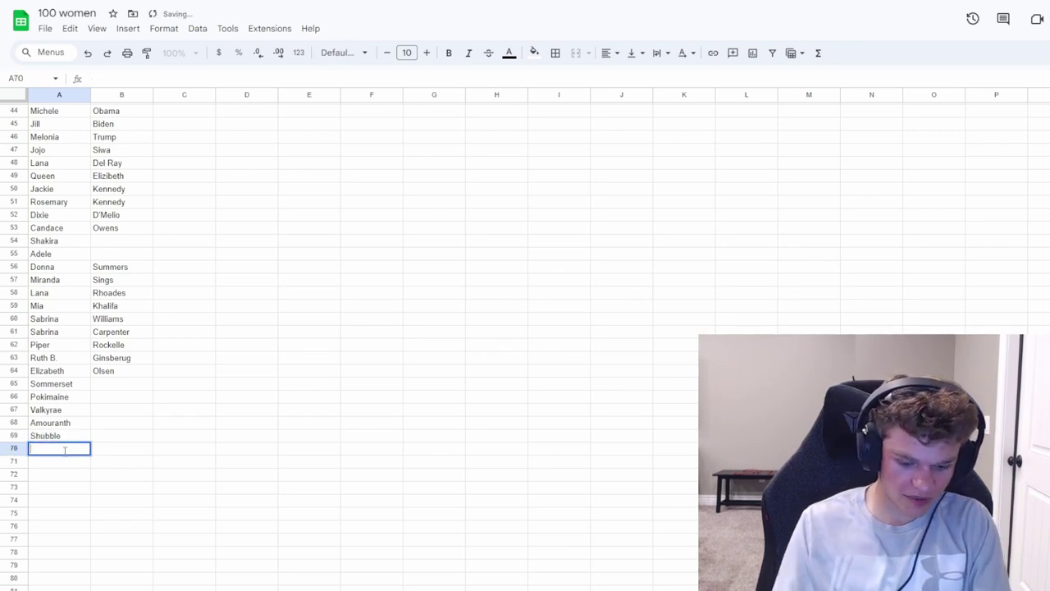
Enter Lily Pichu in row 70 and AOC in A71
text(Lily)
click(122, 447)
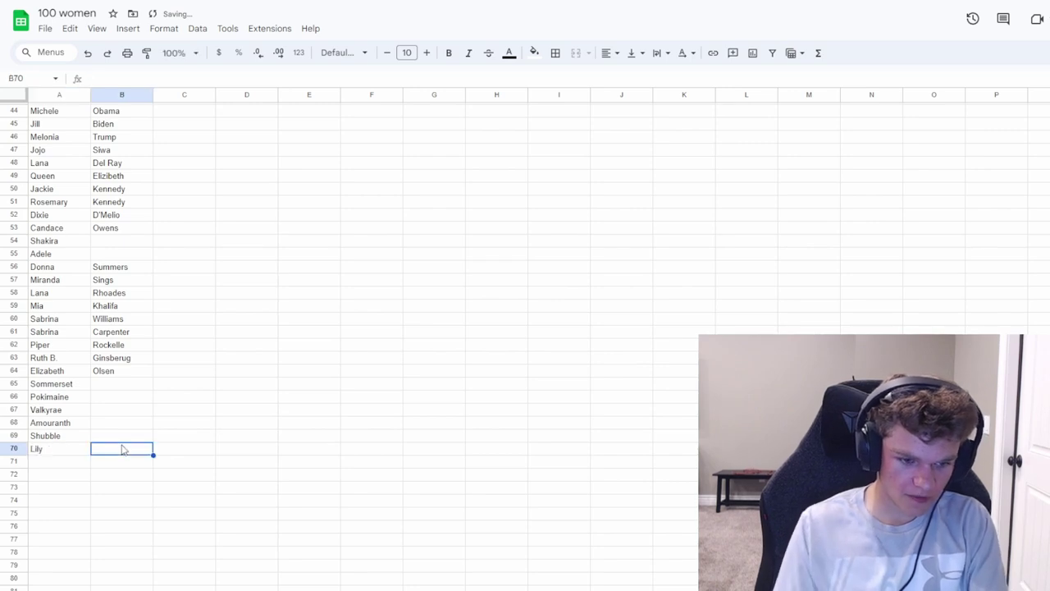
text(Pichu)
click(52, 459)
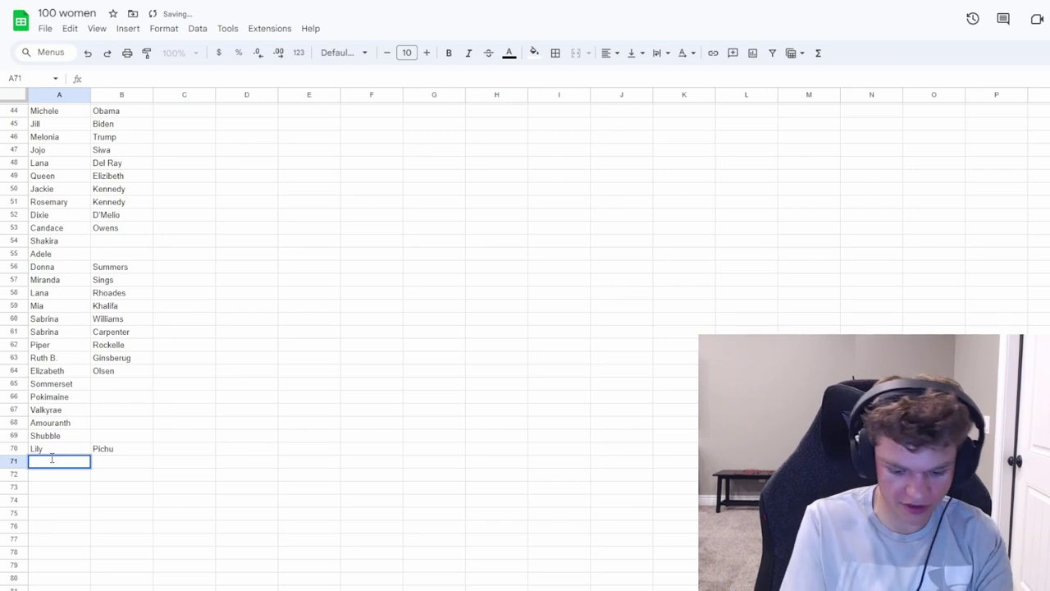
text(AOC)
key(Return)
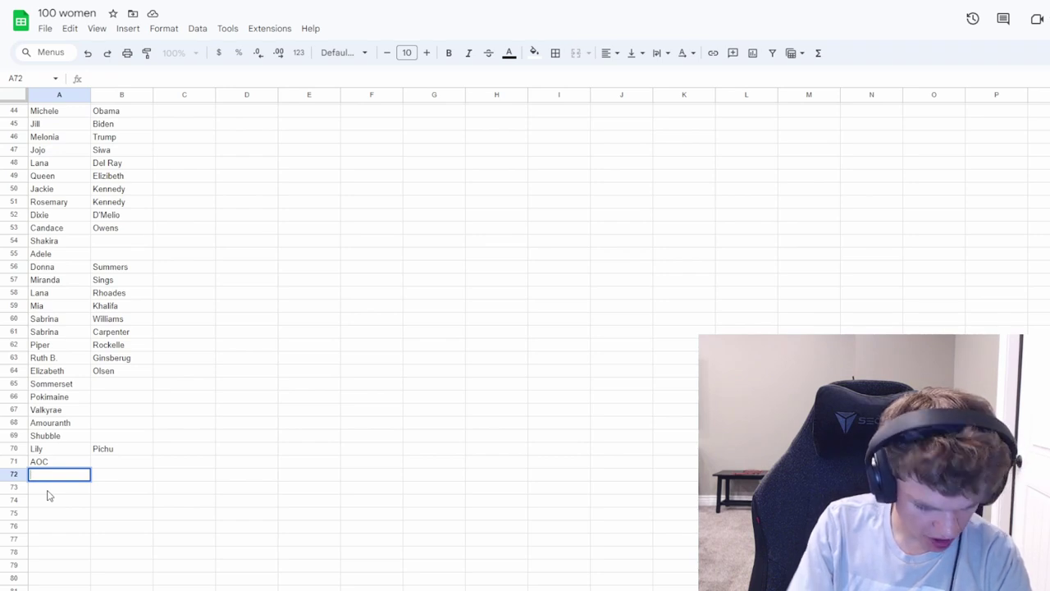
Enter Only Jayus in row 72
text(Ono)
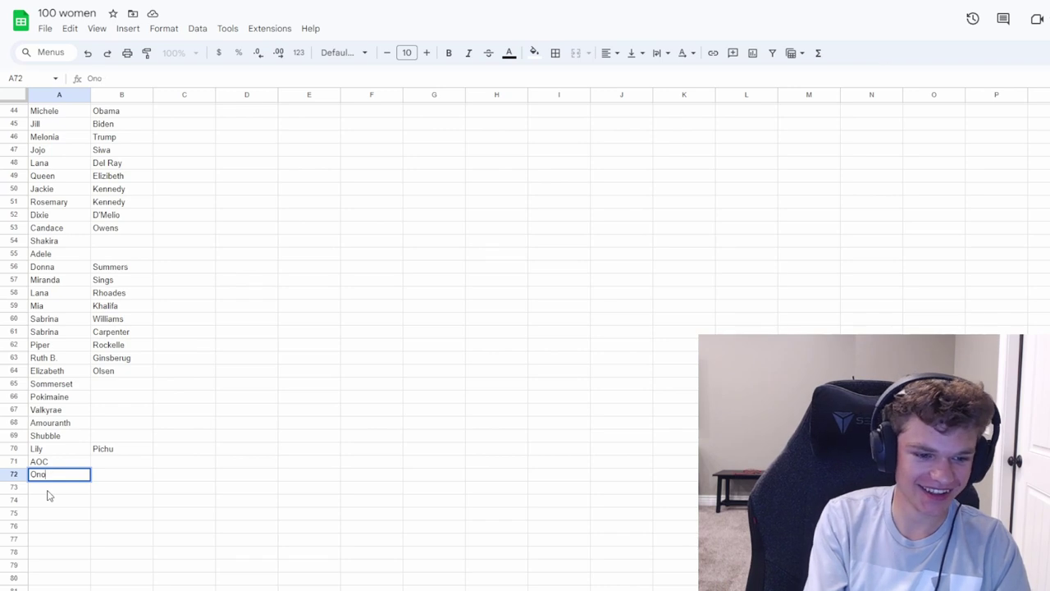
text(ly)
double_click(131, 480)
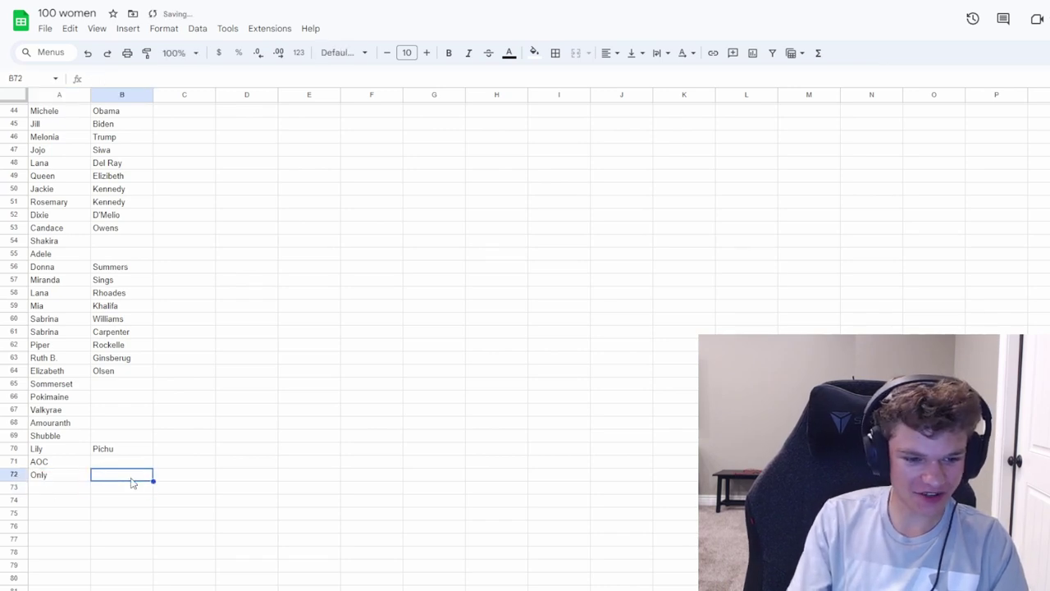
text(Jayus)
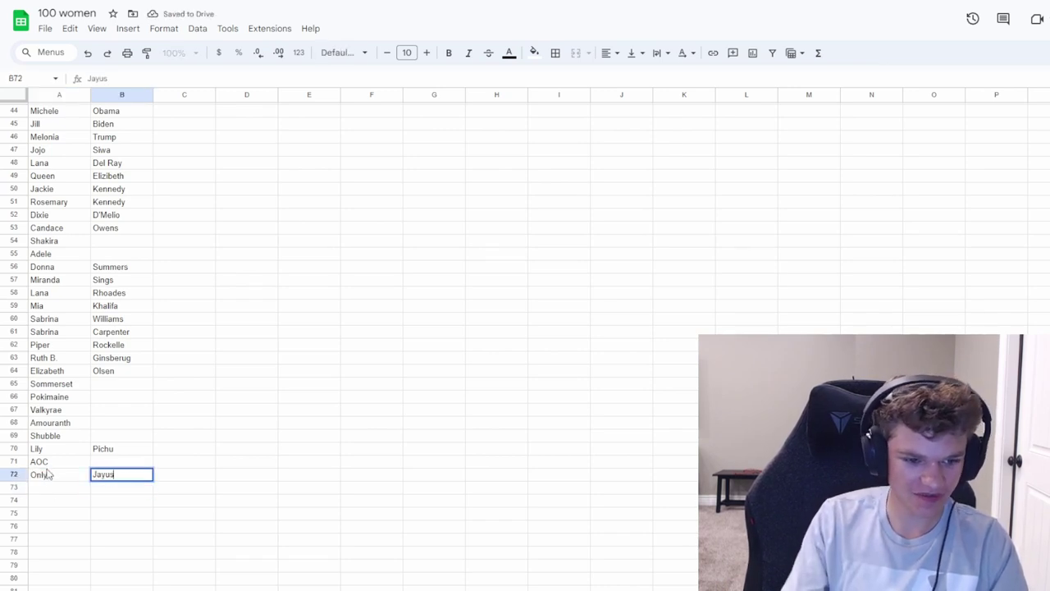
click(46, 491)
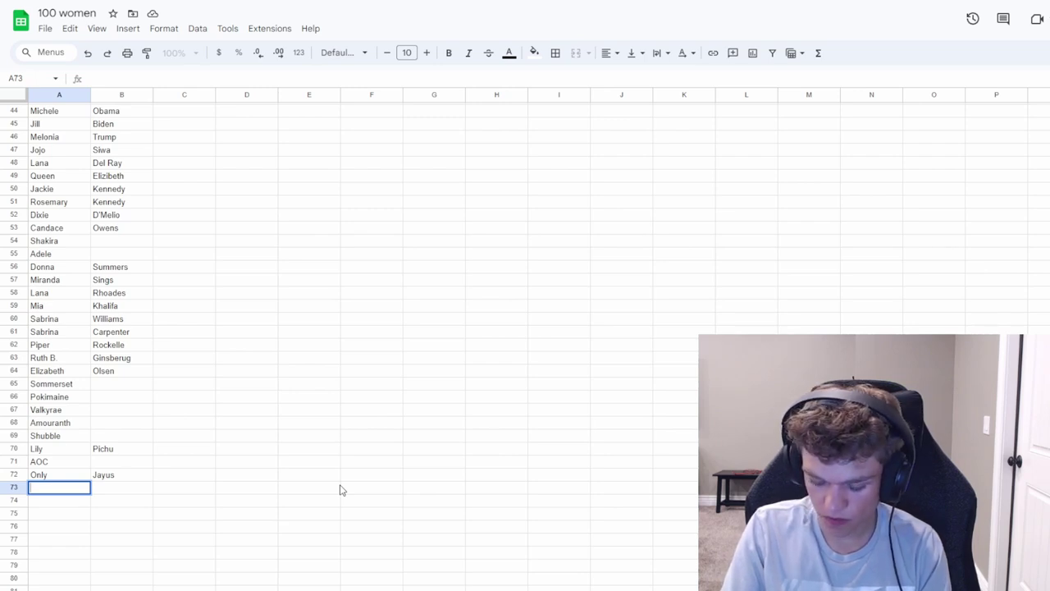
Enter Christiana Agulara in row 73 and Sofia Vegura in row 74
text(C)
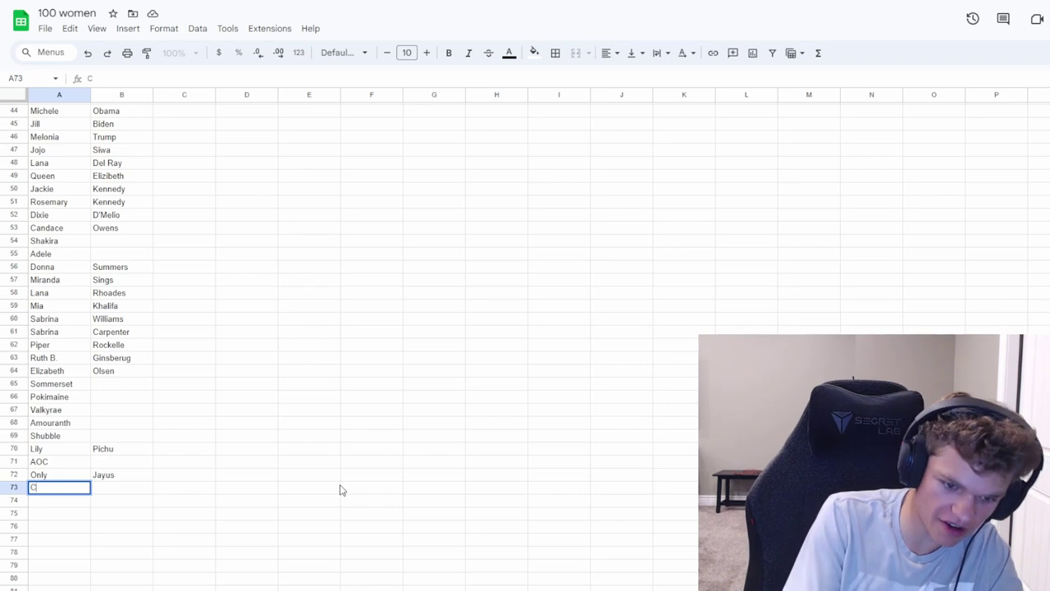
text(hris)
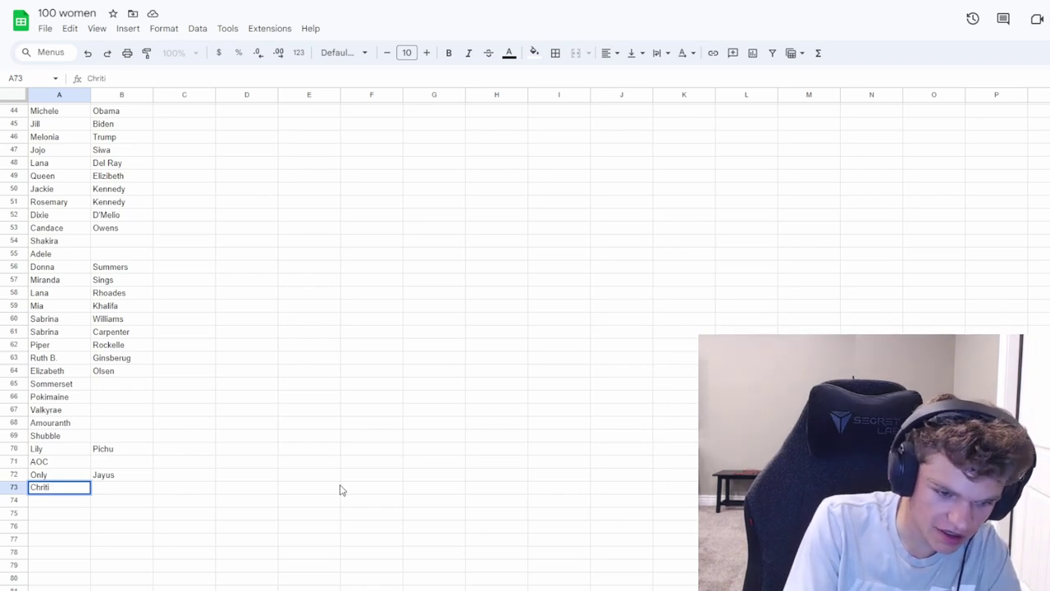
text(tiana)
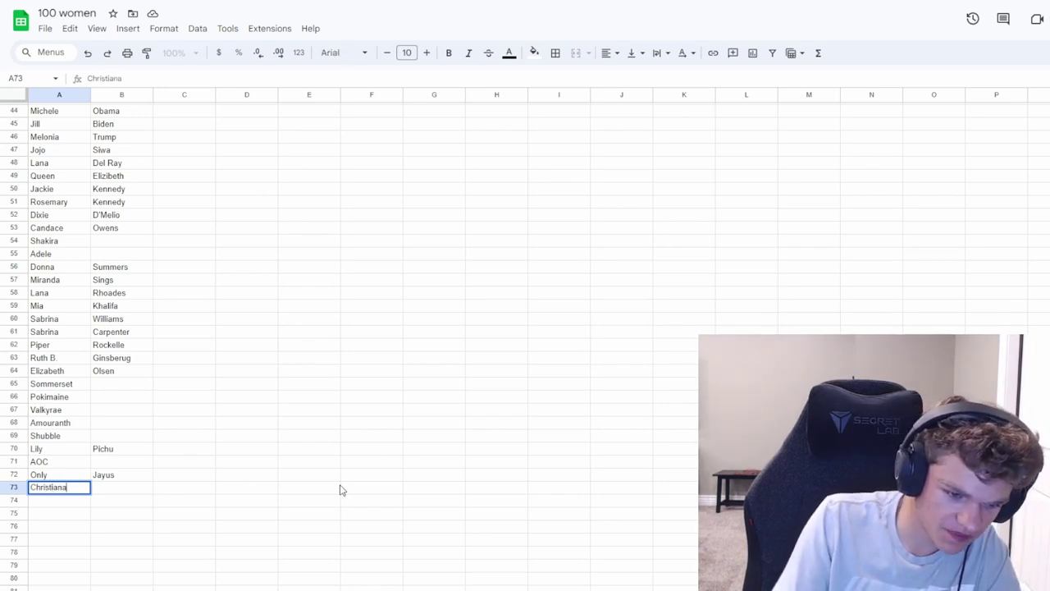
key(Tab)
text(Agulara)
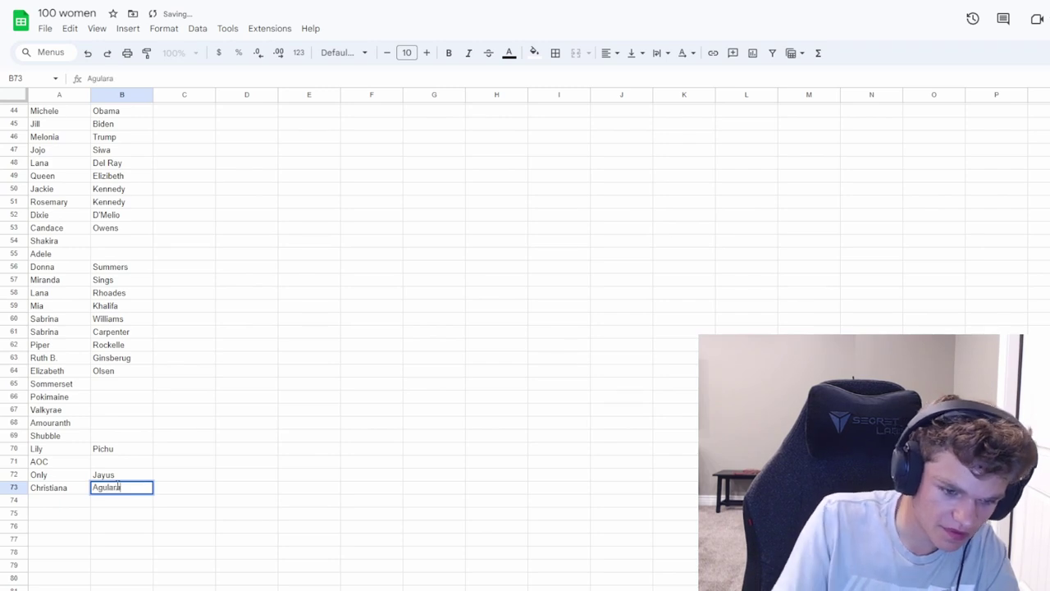
key(Return)
text(Sofia)
click(117, 501)
text(Vegura)
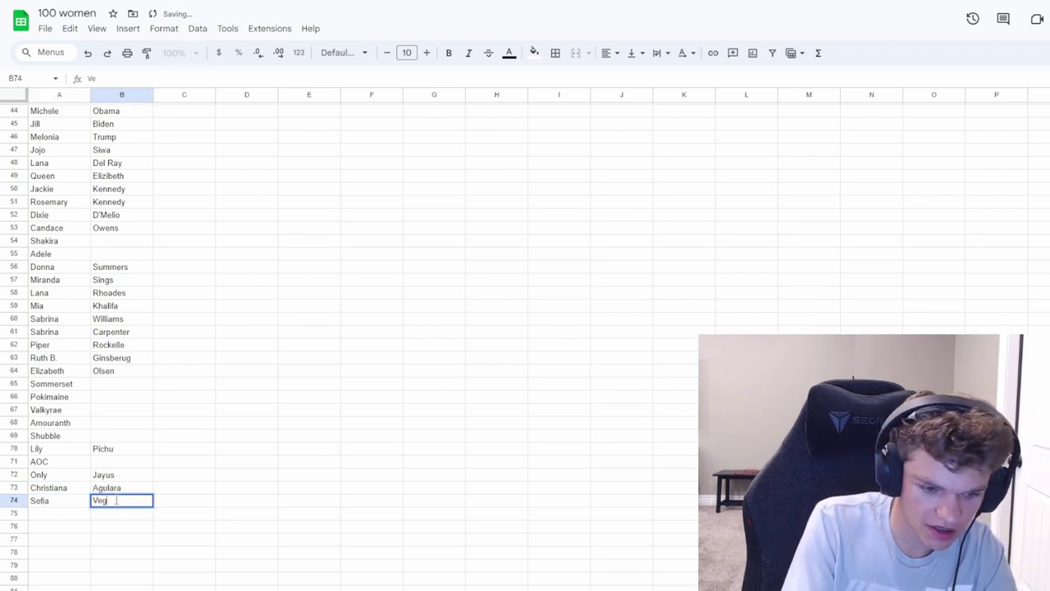
click(54, 504)
double_click(54, 511)
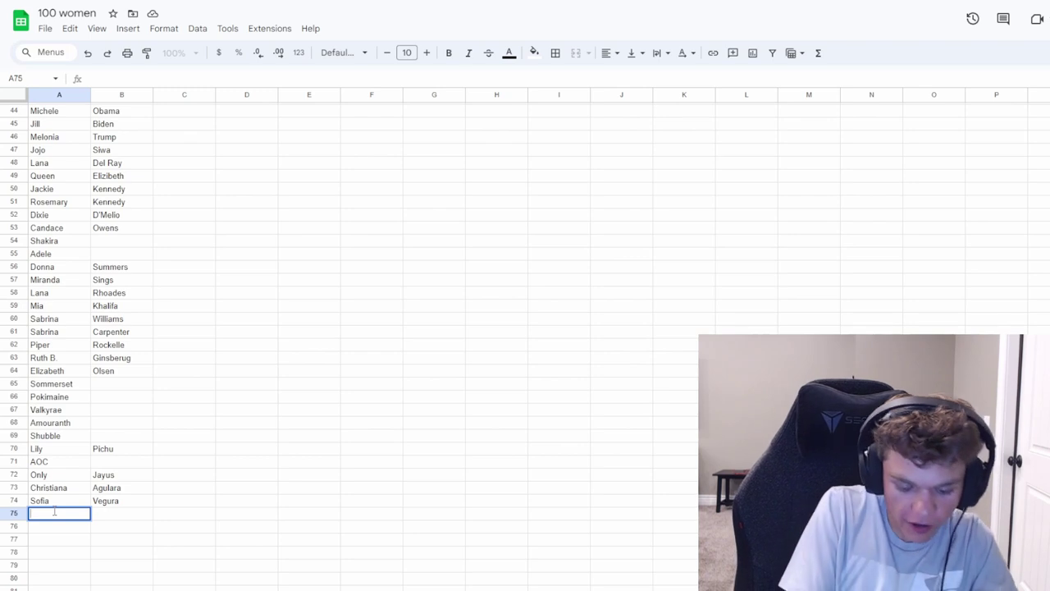
Enter Sssniperwolf in A75 and Aussieland in A76
text(Sss)
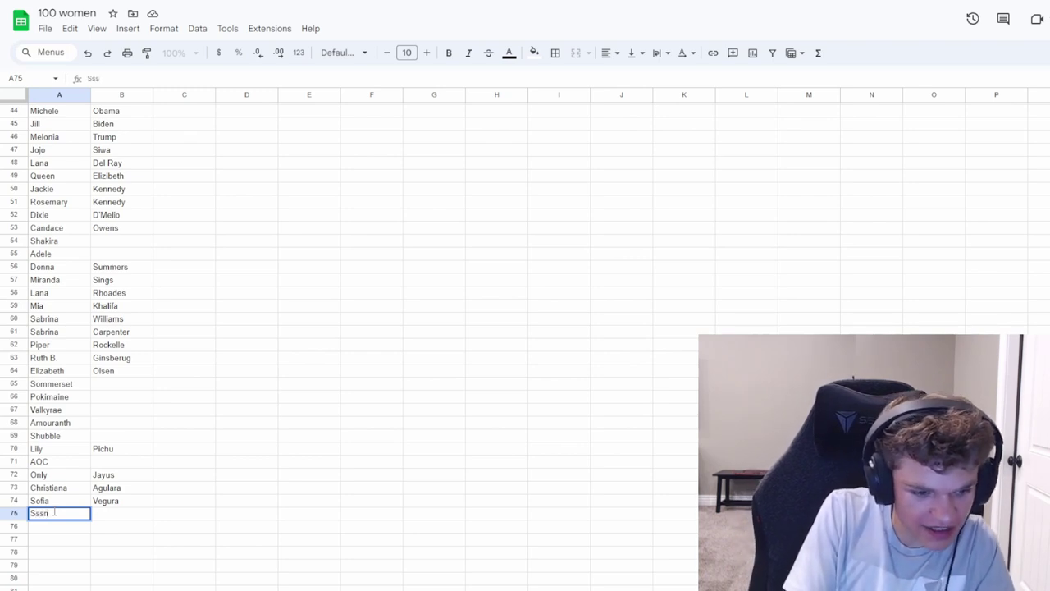
text(niper)
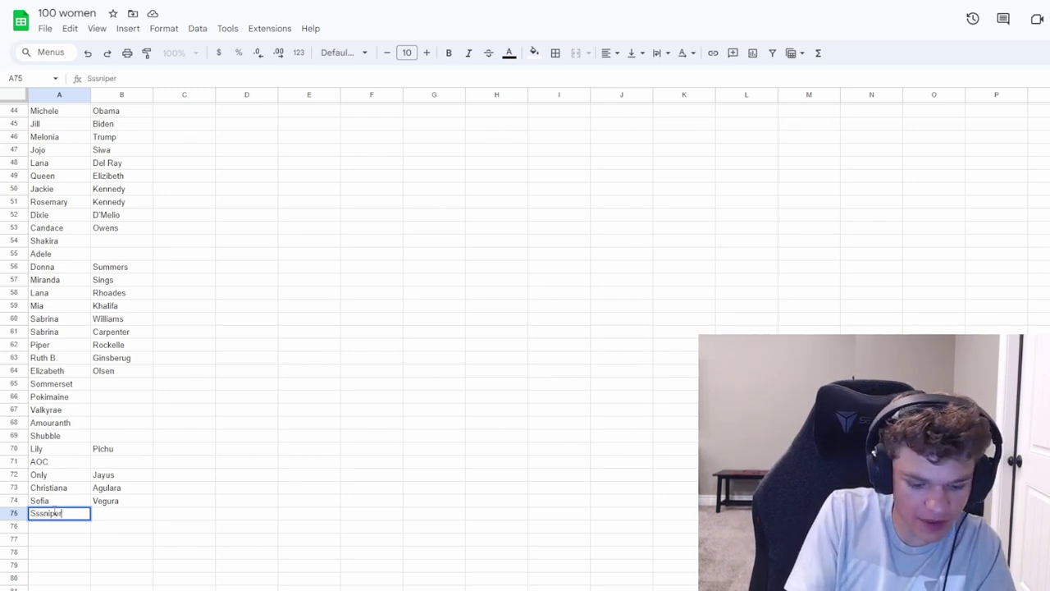
text(wolf)
click(77, 529)
text(Auzzi)
key(BackSpace)
key(BackSpace)
key(BackSpace)
text(ssi)
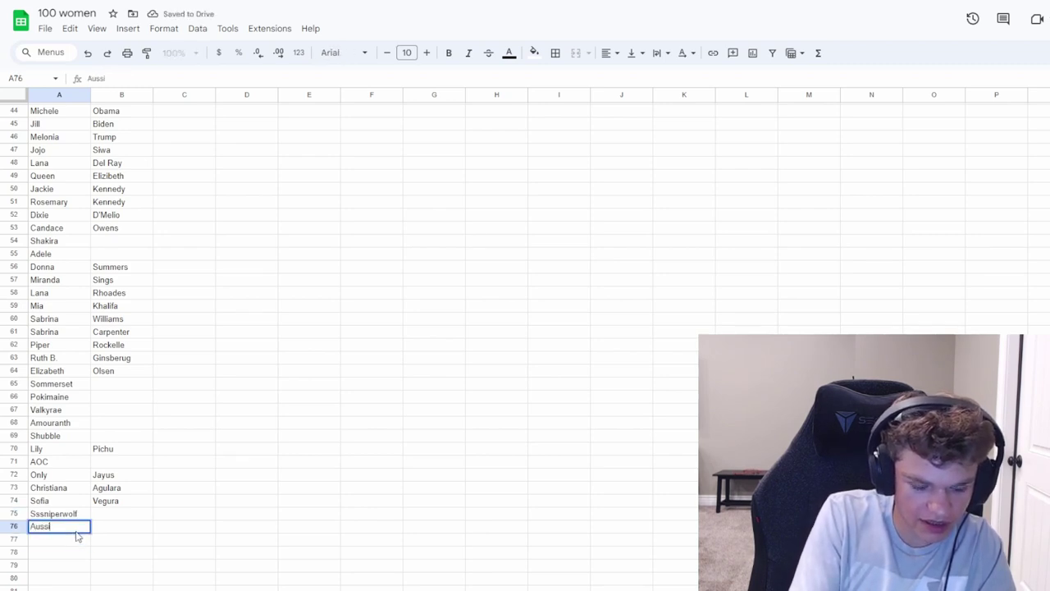
text(eland)
key(Return)
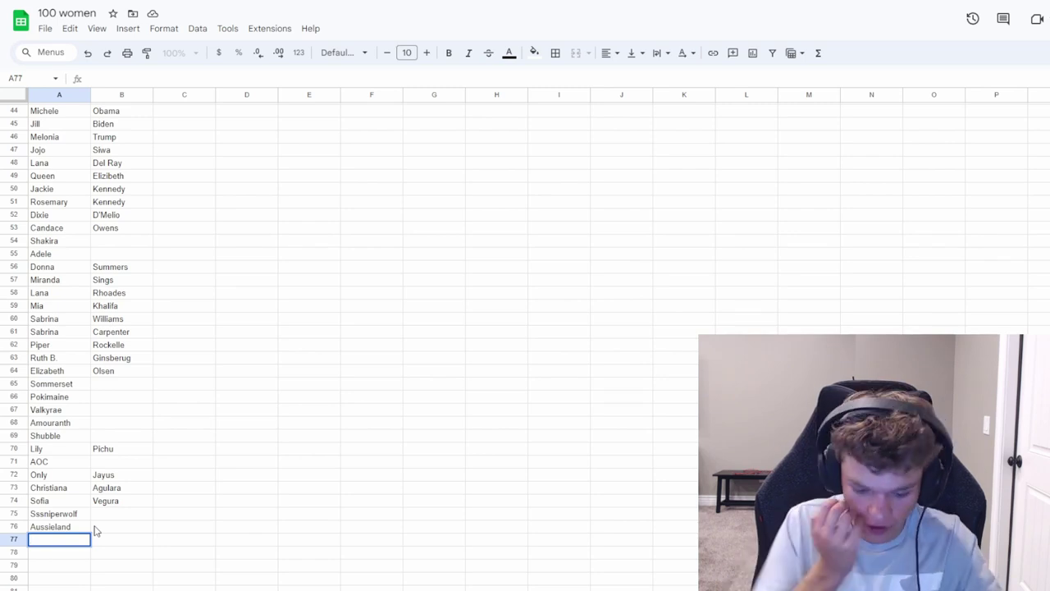
Enter Hillary Clinton in row 77, ignoring the autocomplete suggestion
text(H)
key(BackSpace)
key(BackSpace)
text(Hillary)
click(139, 539)
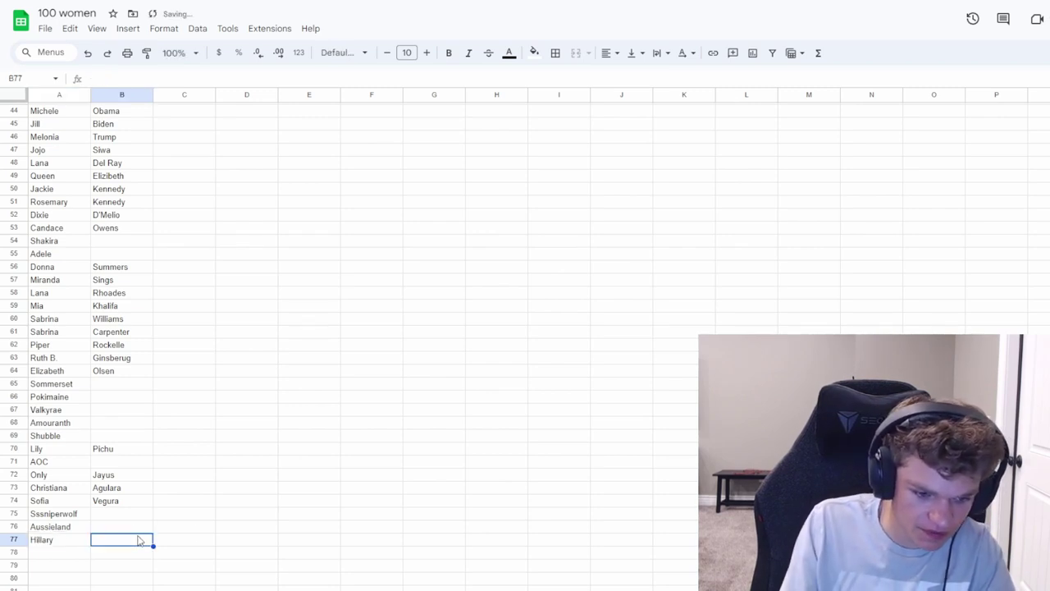
text(Clinton)
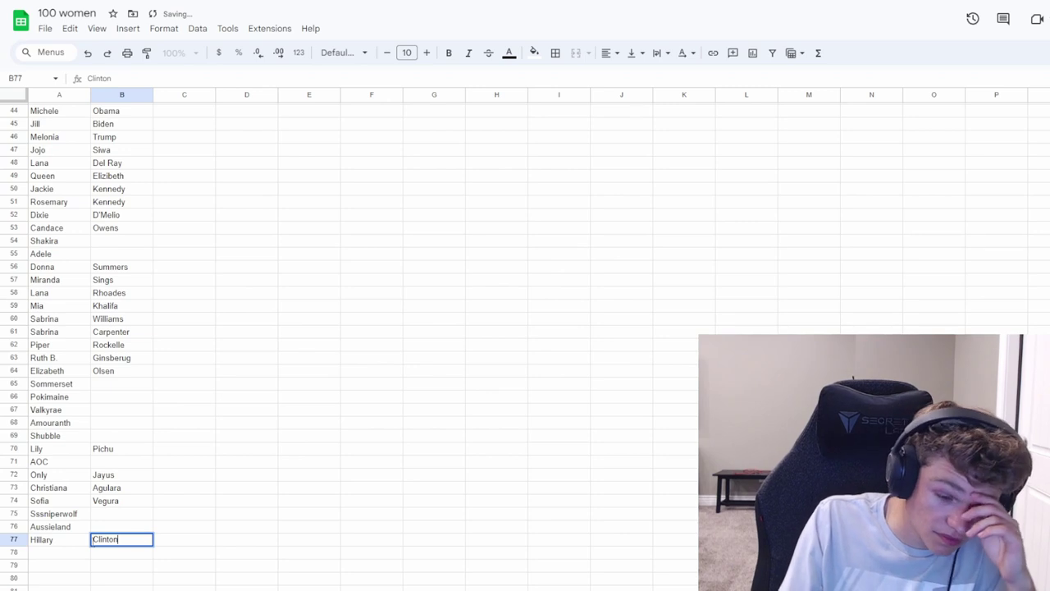
click(83, 550)
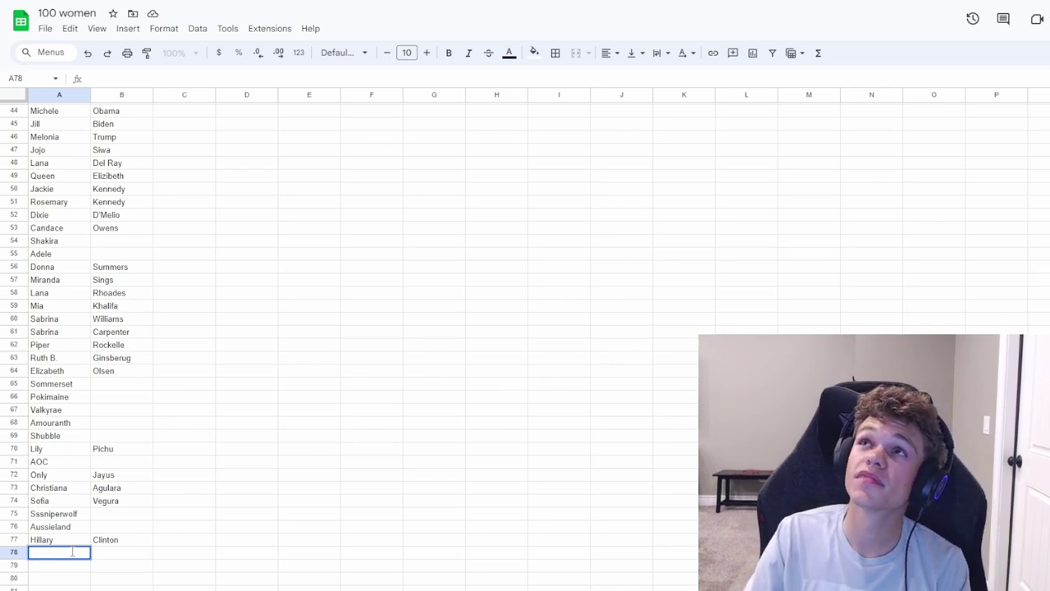
Enter Darla alone in A78 and move down to row 79
text(Darla)
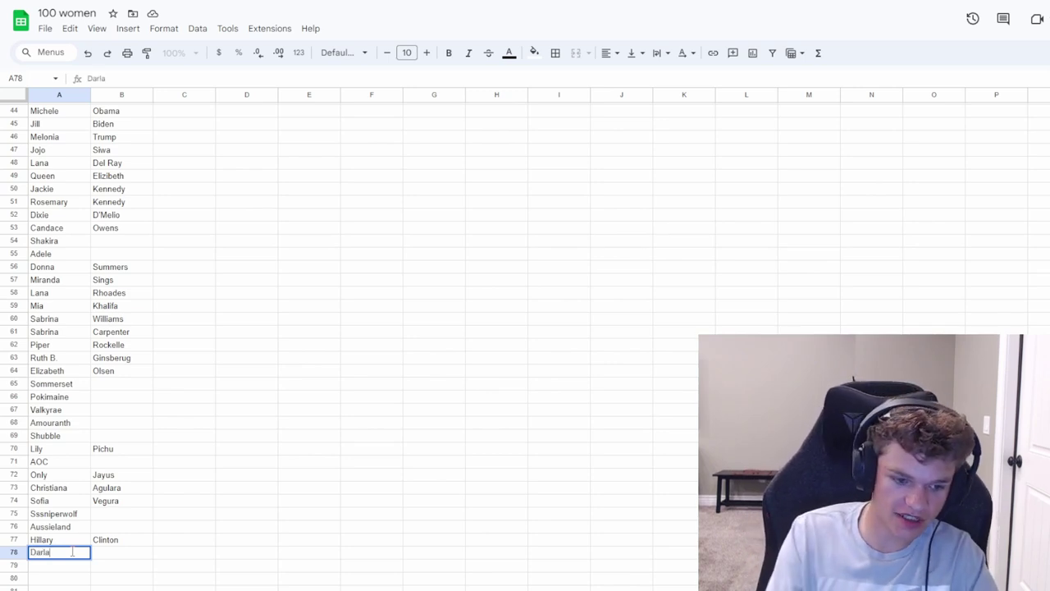
click(65, 566)
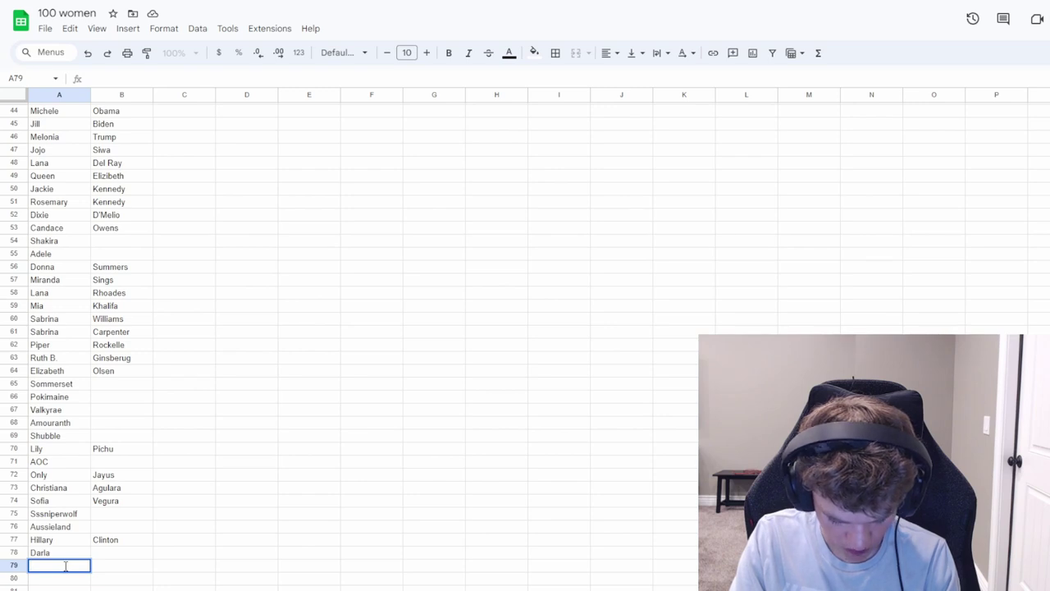
Split 'Belle Delphine' into Belle in A79 and Delphine in B79
text(Bel)
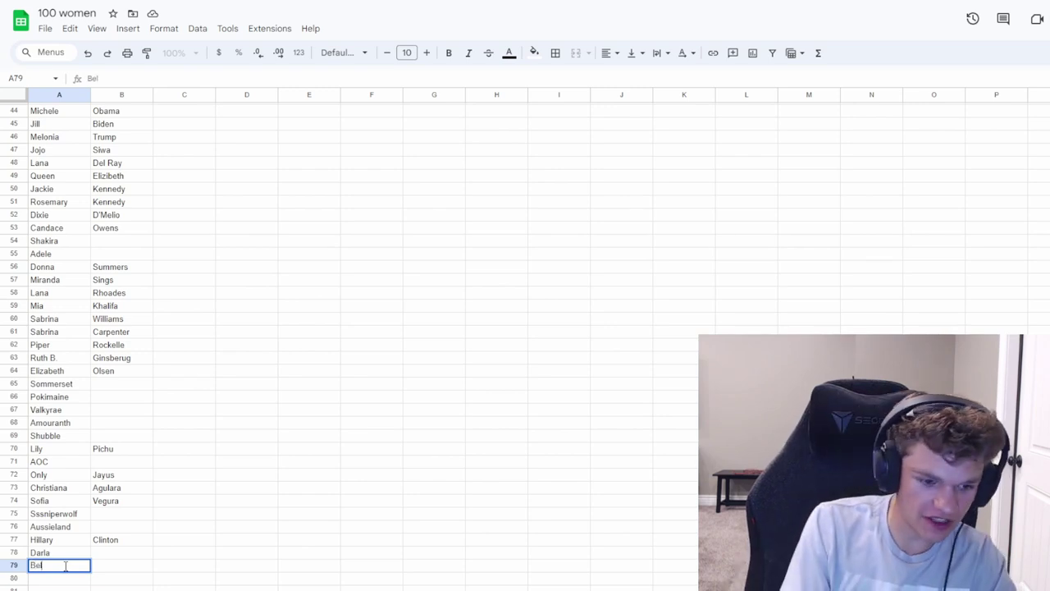
text(le Delp)
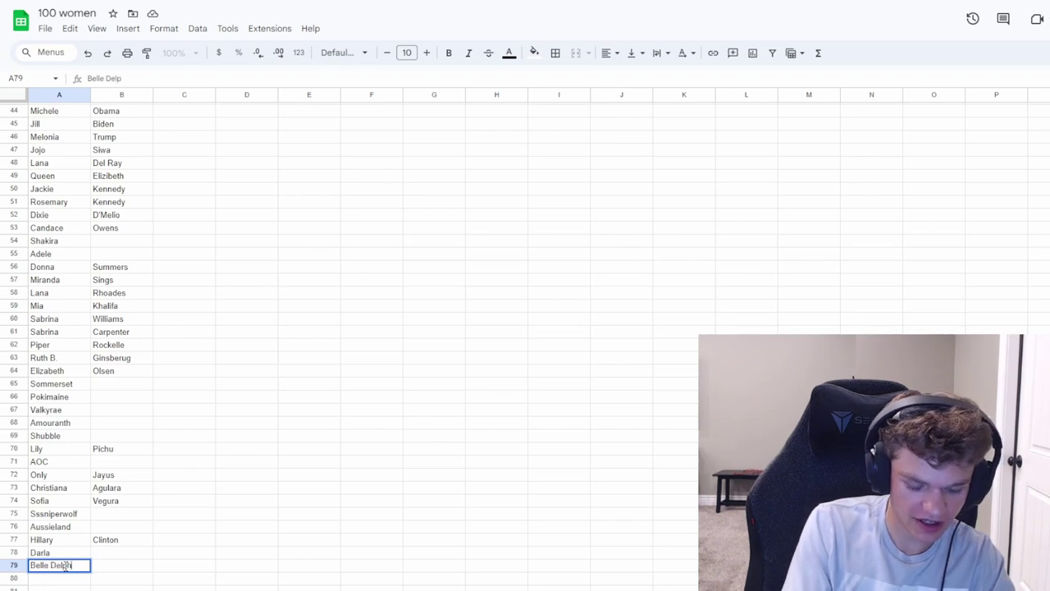
text(hine)
double_click(65, 566)
key(BackSpace)
click(103, 566)
text(Delphine)
click(66, 578)
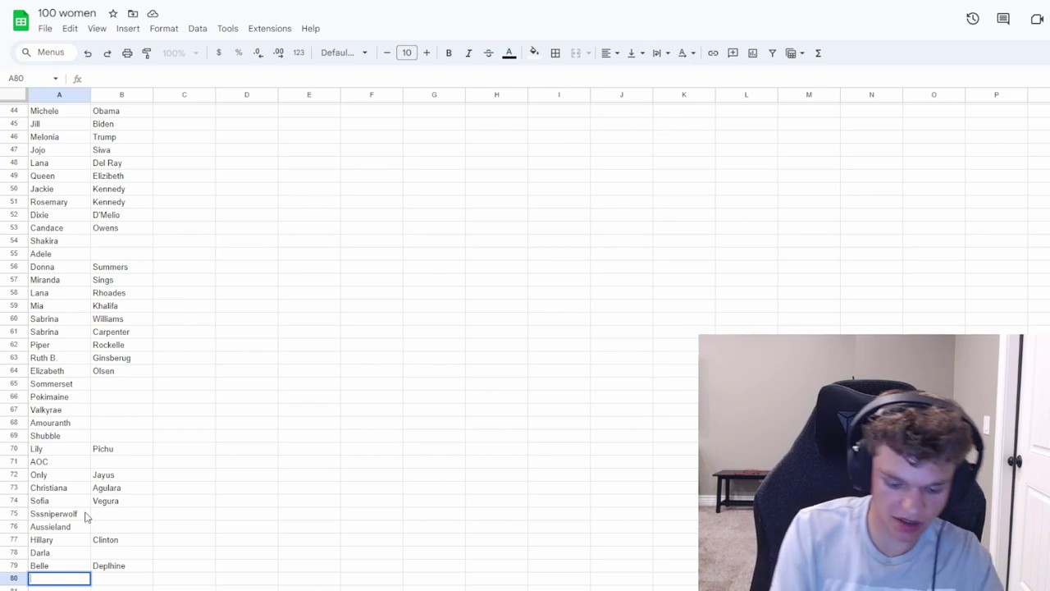
text(Real)
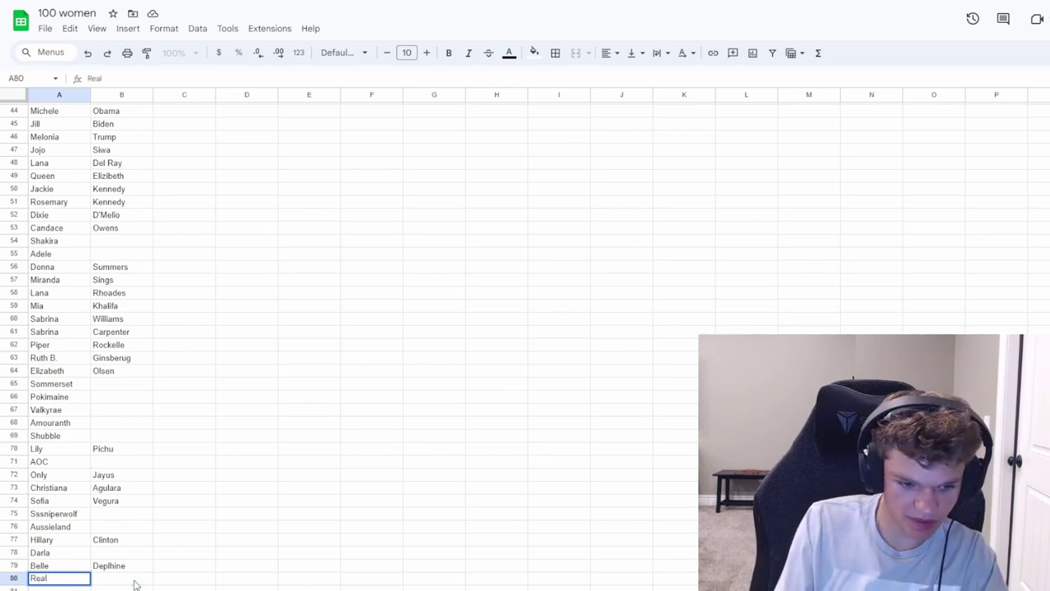
double_click(135, 579)
text(Camilla)
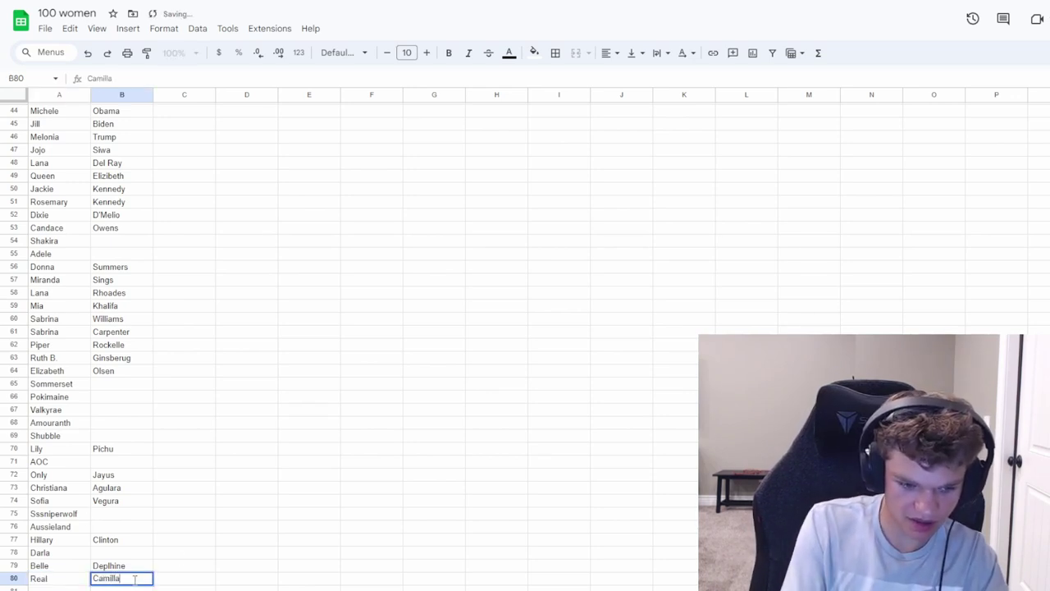
key(Return)
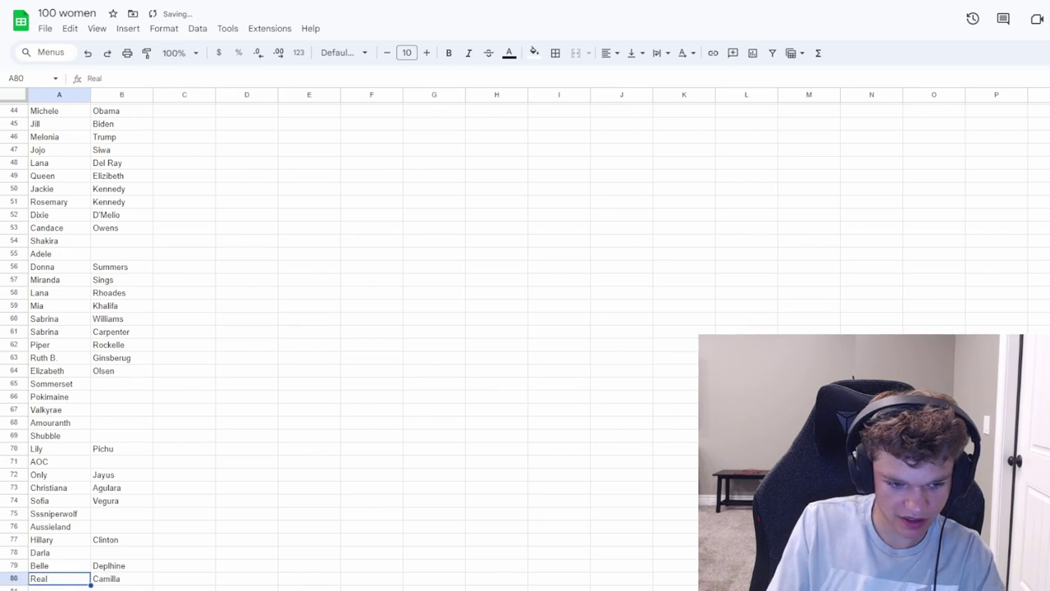
Enter Pochahontas in A81, fixing the typos along the way
click(66, 589)
double_click(66, 588)
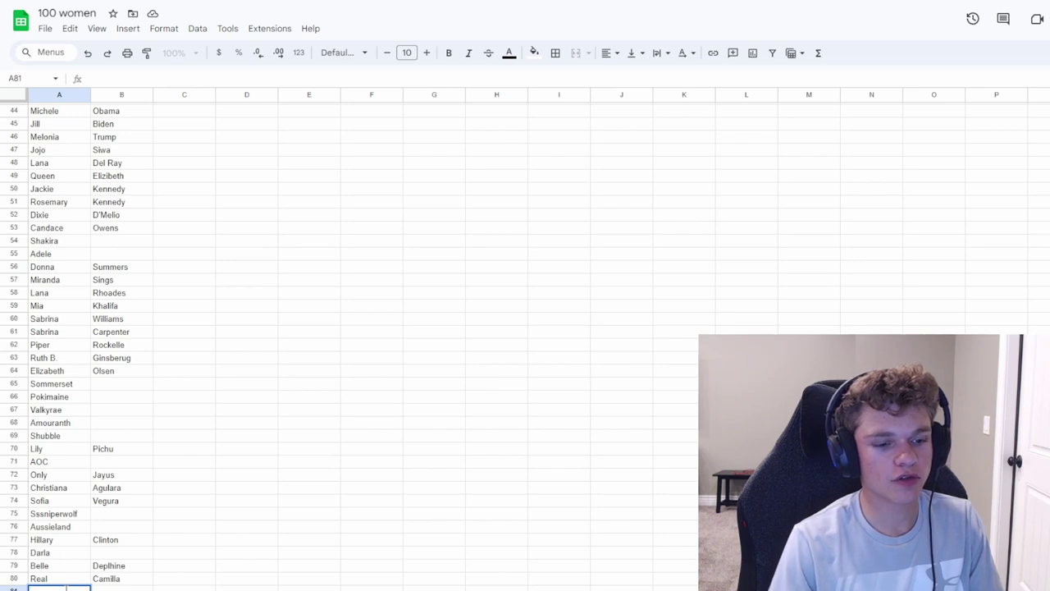
text(Pch)
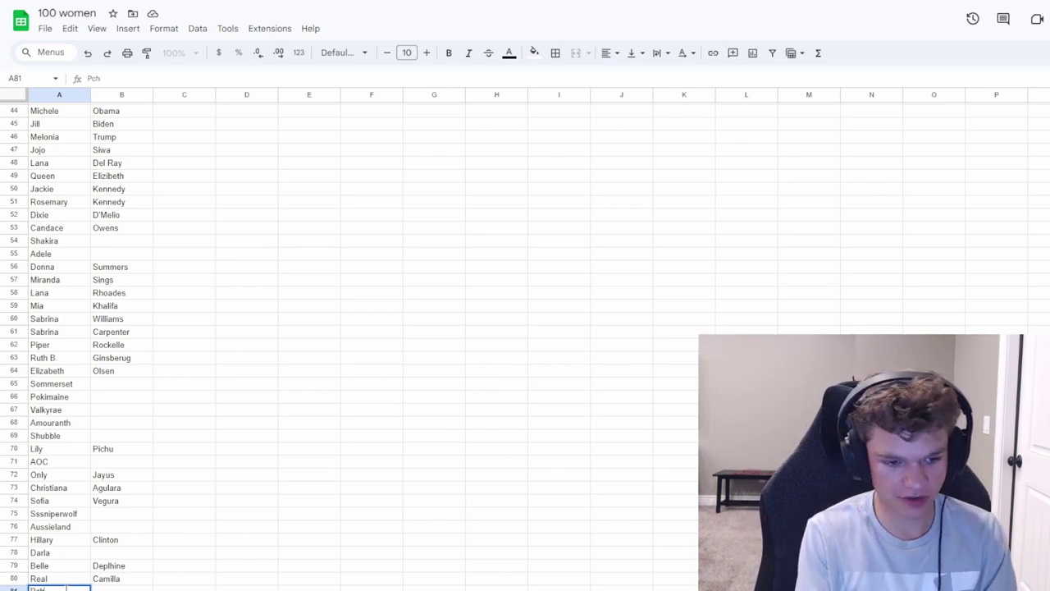
key(BackSpace)
key(BackSpace)
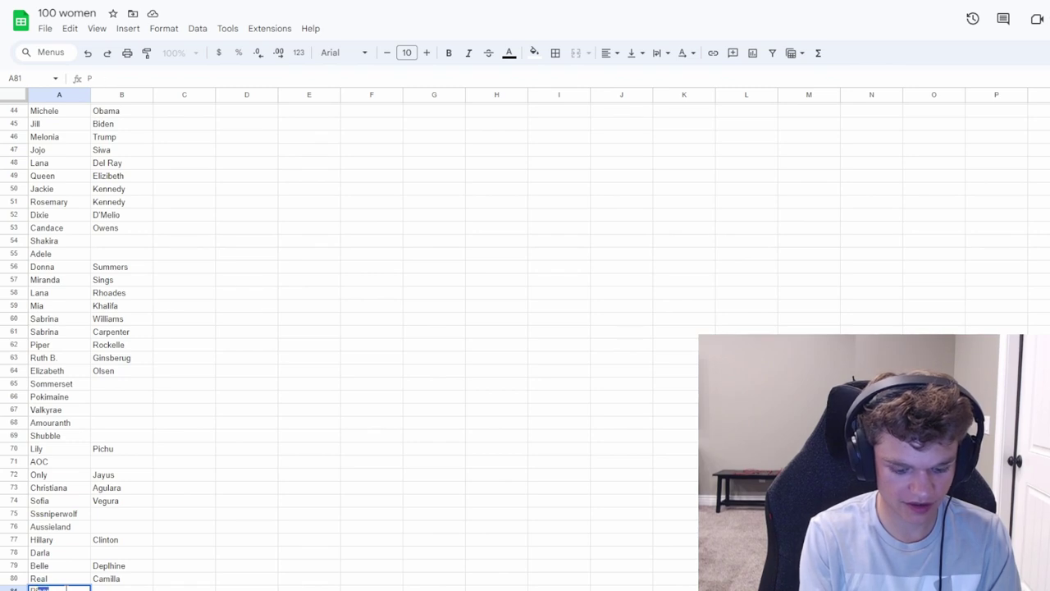
text(ochahontas)
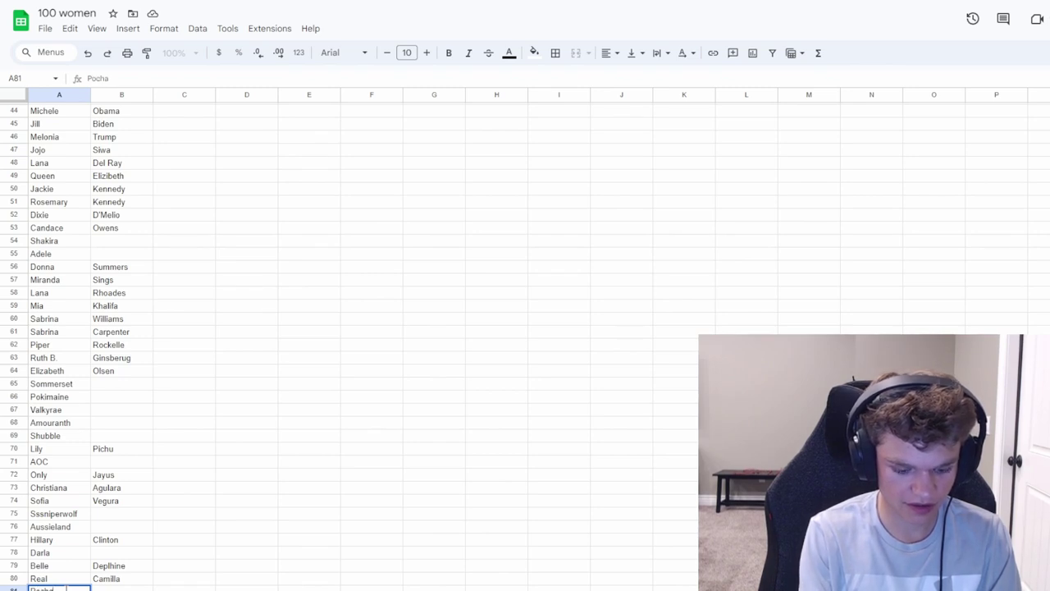
key(Return)
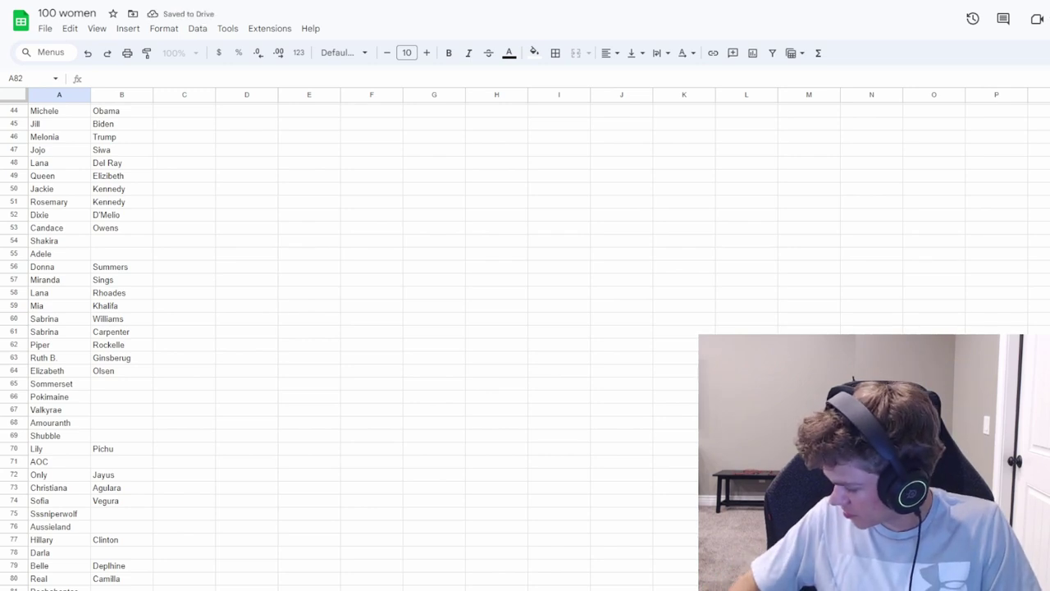
key(Return)
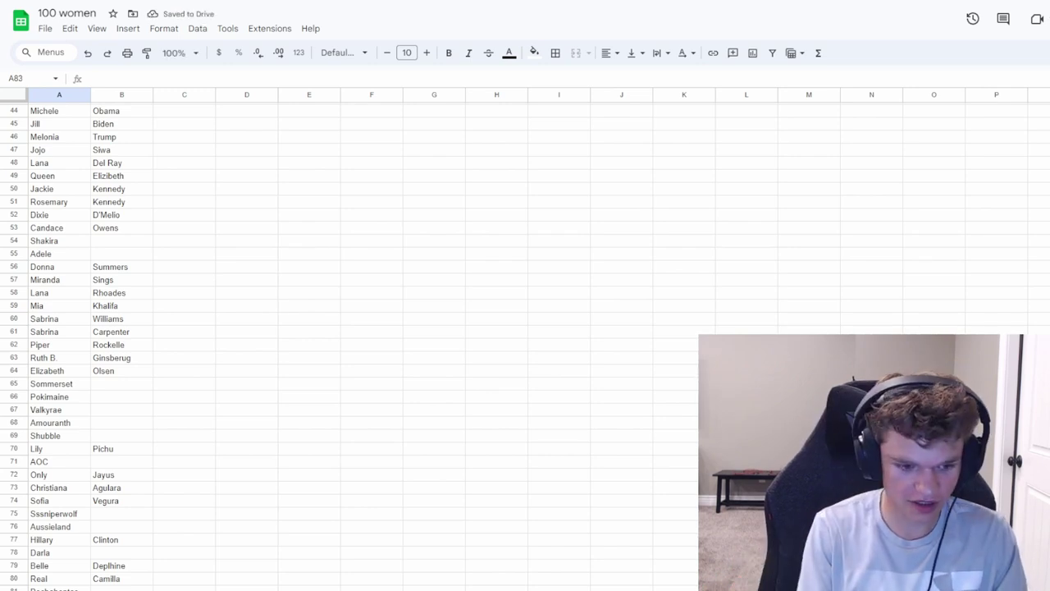
key(Up)
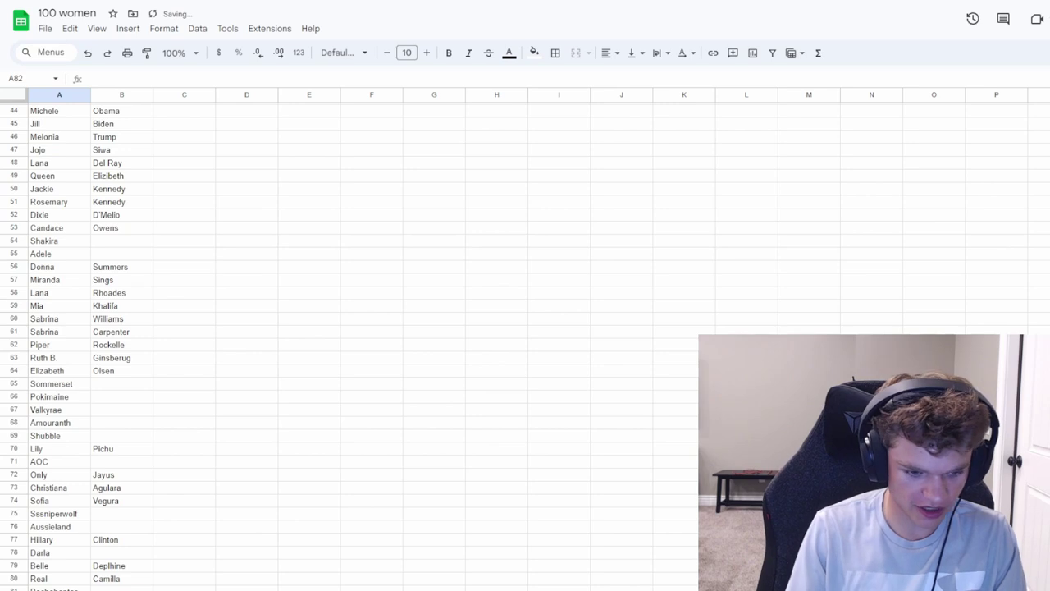
Enter Betty Crocker in row 84 and Aunt Jemima in row 85, columns A and B
scroll(184, 493, down, 3)
click(183, 571)
click(57, 507)
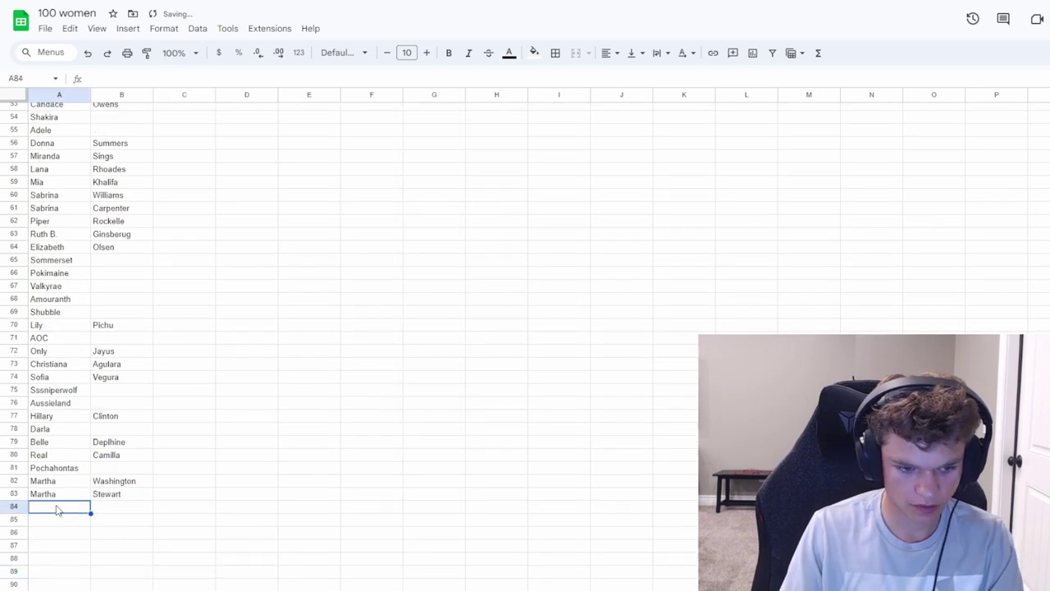
text(Betty)
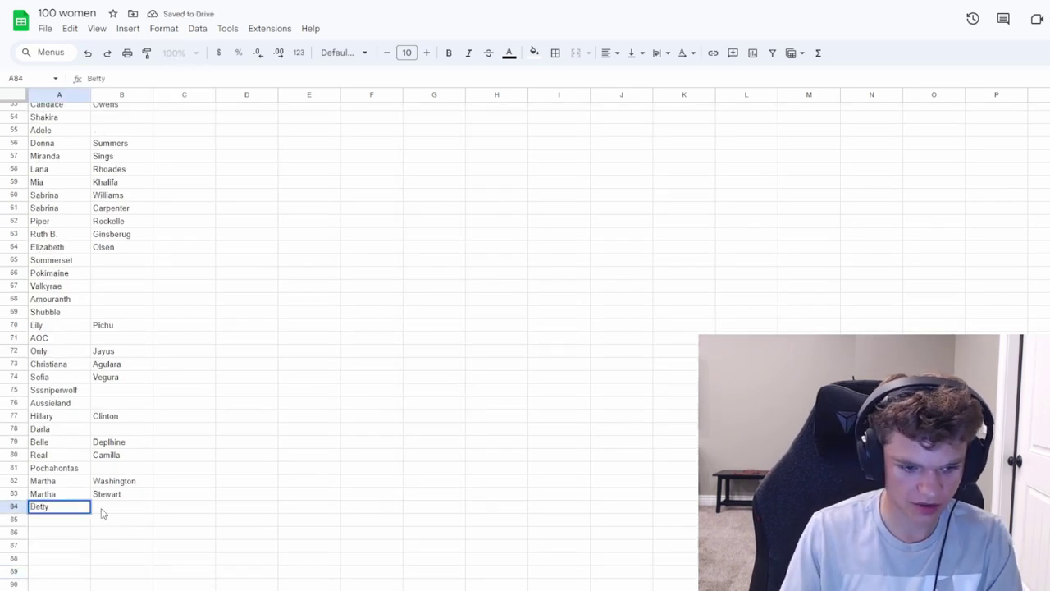
key(Tab)
text(Crocker)
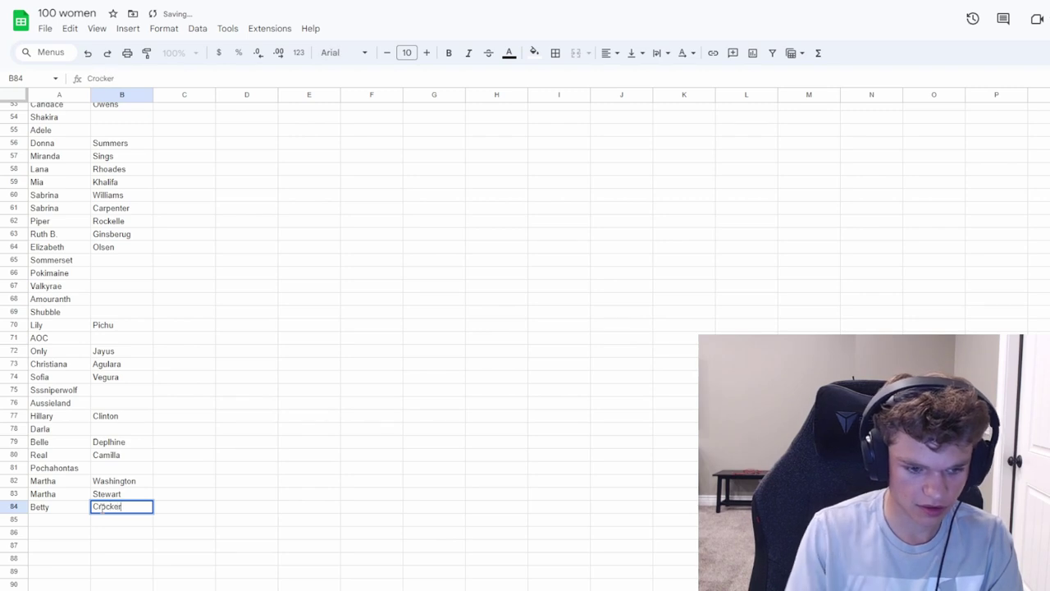
click(80, 519)
text(Aunt)
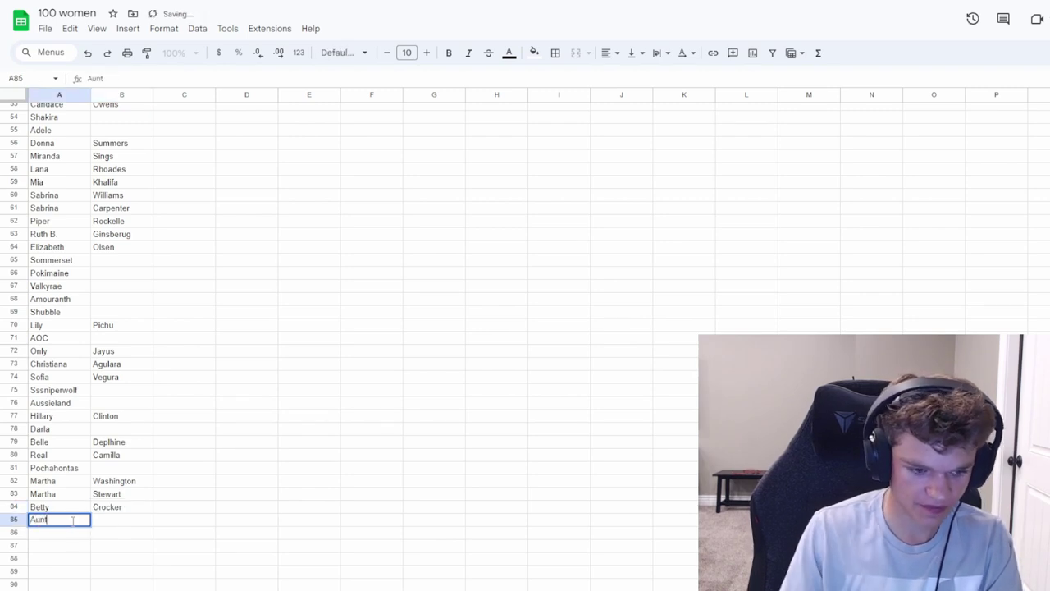
click(96, 519)
text(Jemin)
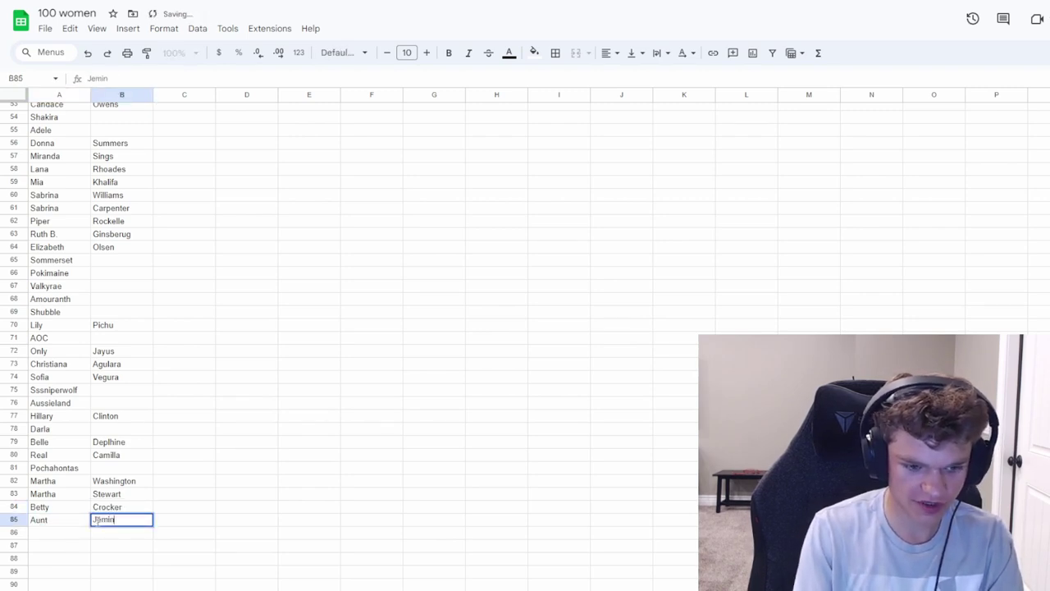
key(BackSpace)
text(ma)
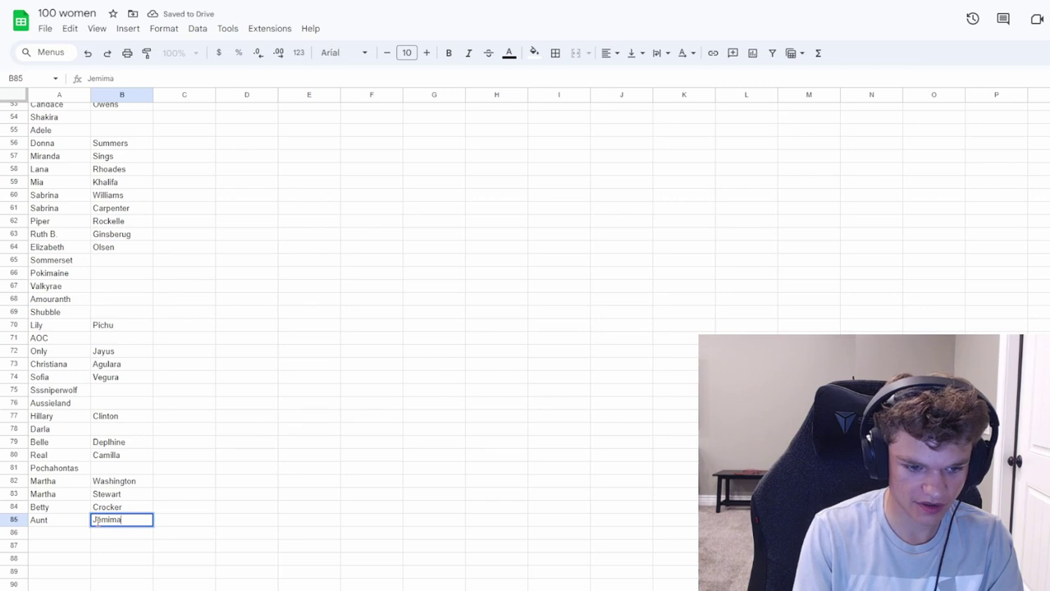
click(49, 533)
double_click(50, 533)
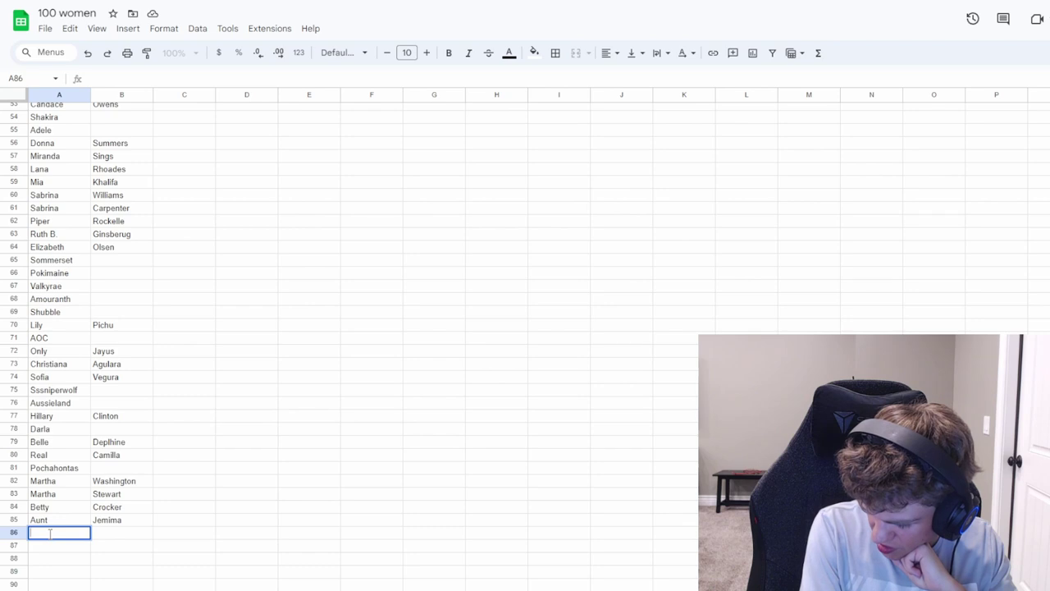
Enter Marilyn Monroe in row 86
text(Marily)
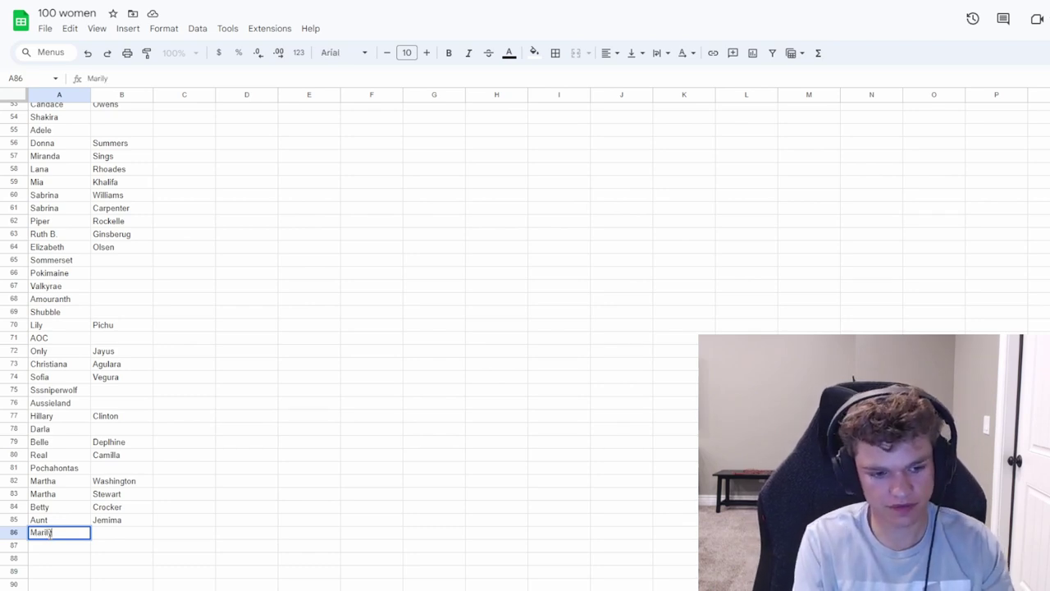
text(n M)
key(BackSpace)
key(BackSpace)
click(104, 536)
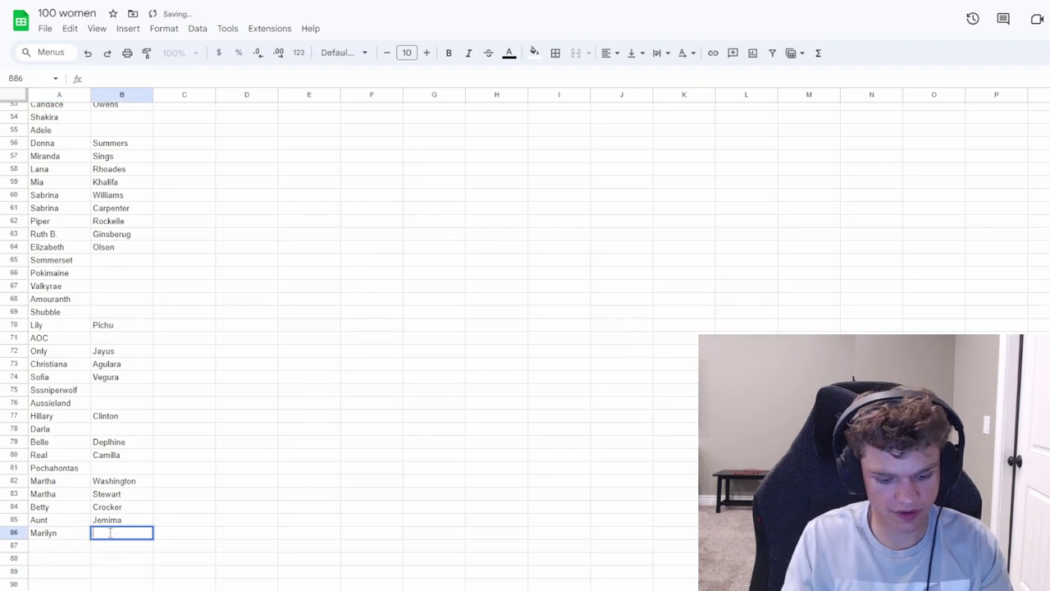
text(Monroe)
click(83, 544)
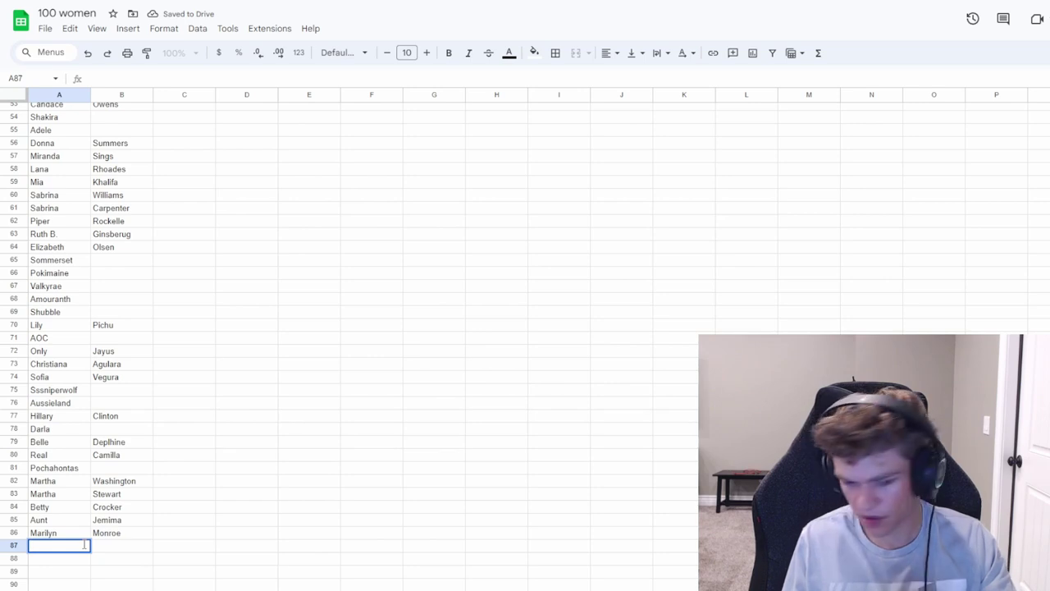
Add Mona Lisa in row 87 and Ellen Degenerous in row 88
text(Mona)
key(Up)
key(Right)
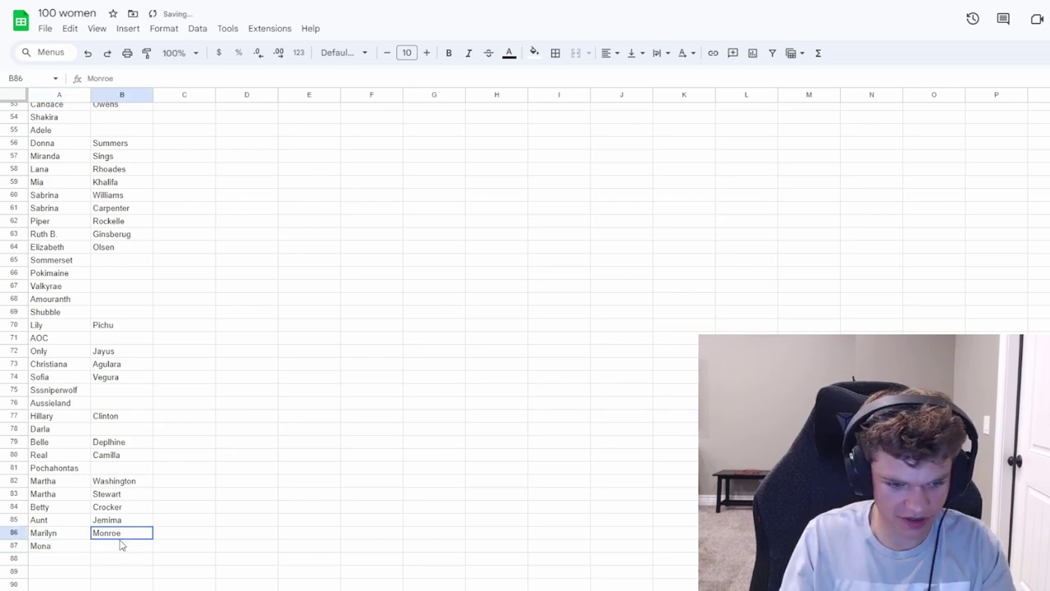
key(Return)
click(119, 547)
text(Lisa)
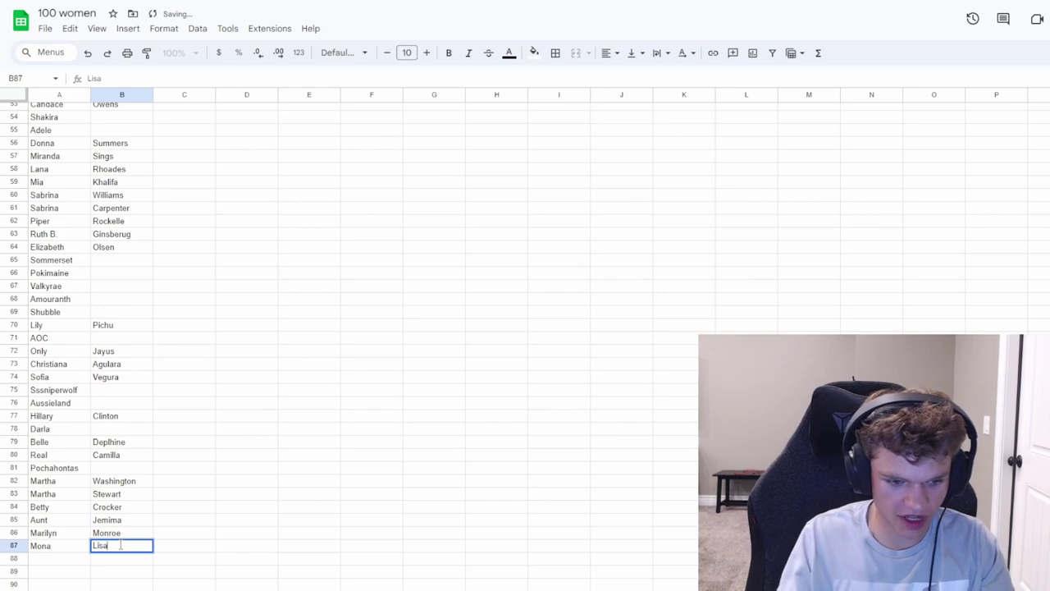
click(66, 559)
double_click(65, 557)
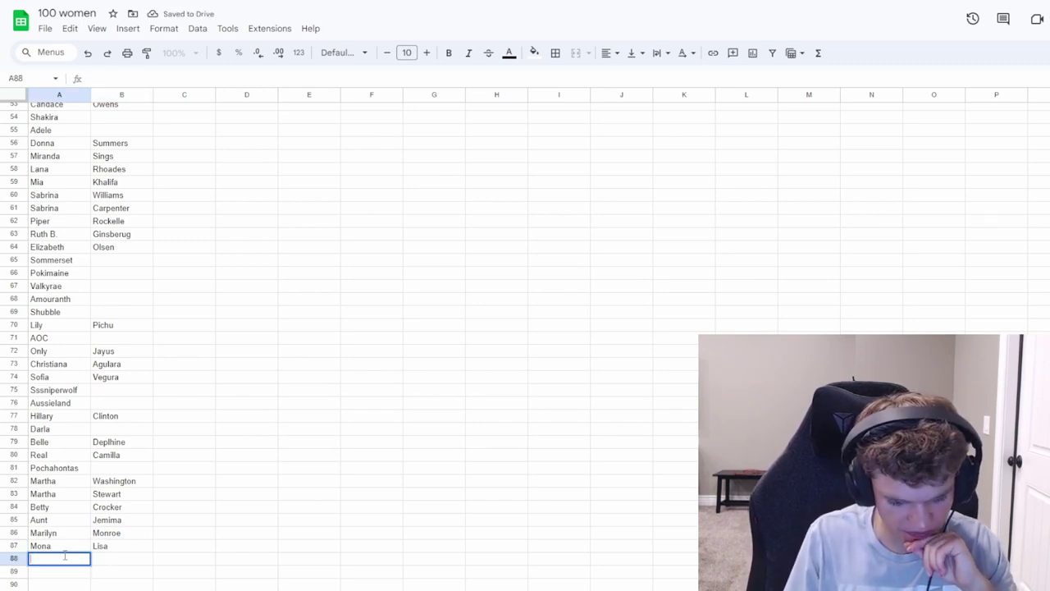
text(Ellen)
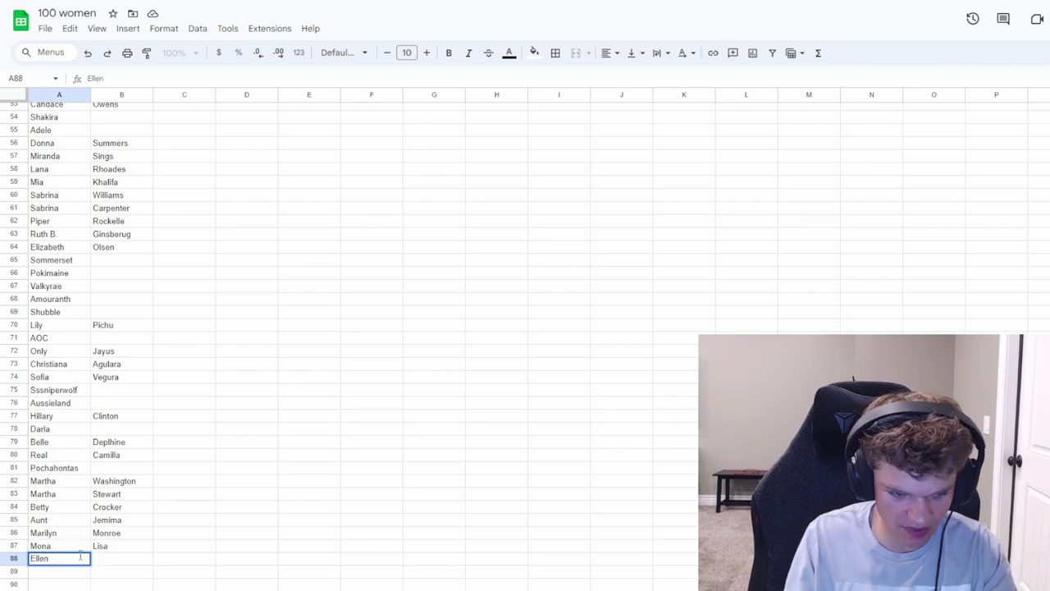
click(127, 560)
double_click(128, 560)
text(Degen)
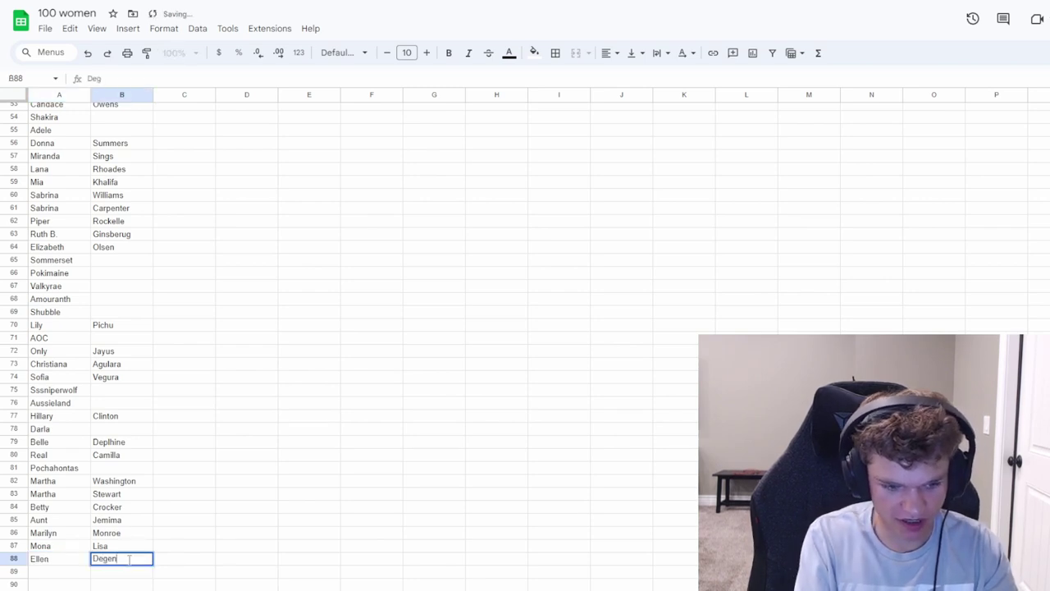
text(erous)
double_click(69, 571)
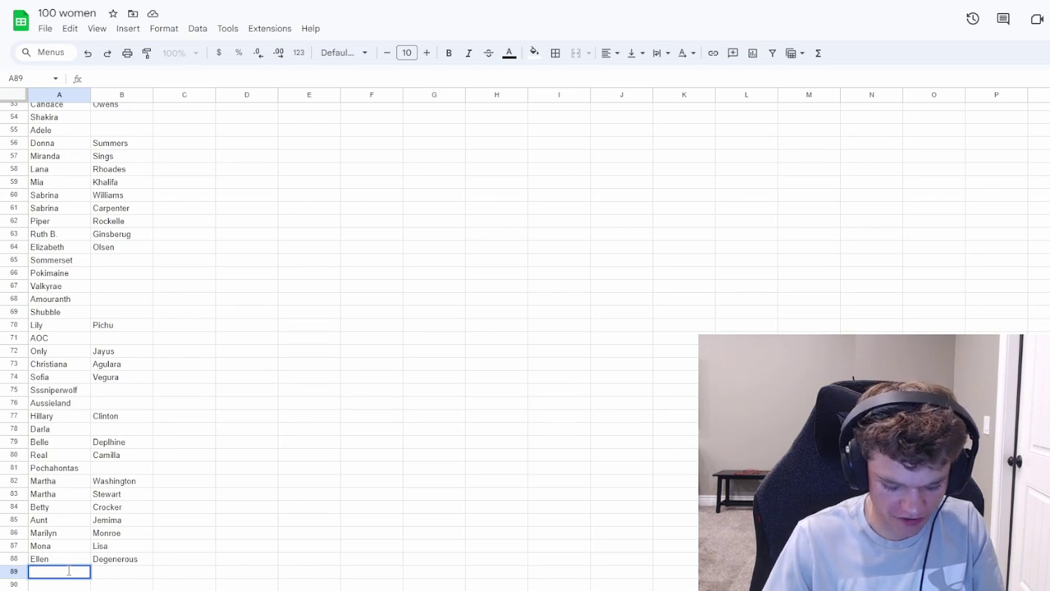
Enter Grace Vanderwal, Darci Lynn and Harriet Tubman in rows 89–91
text(Grace)
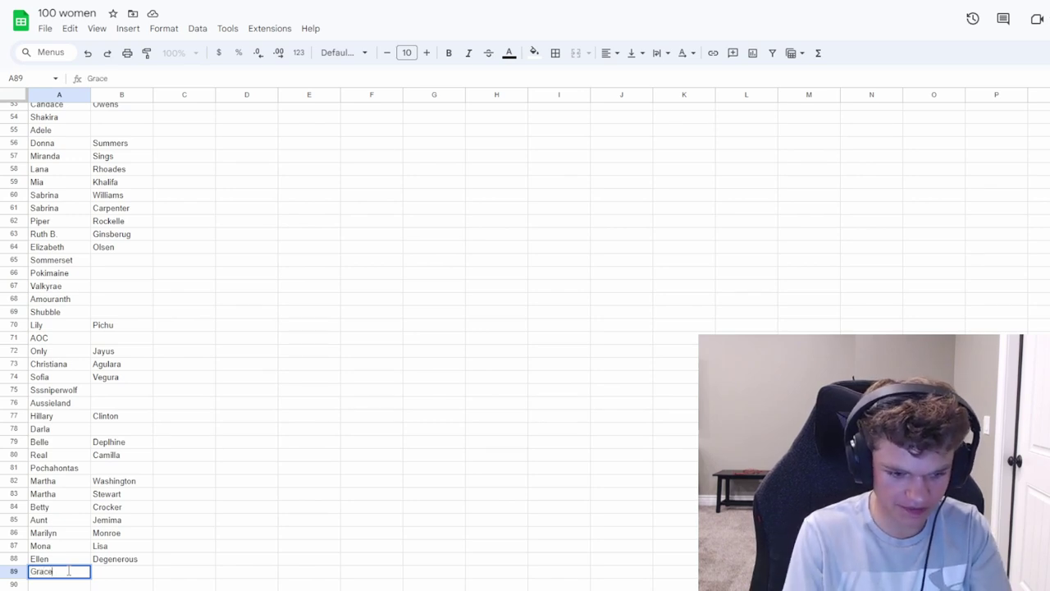
key(Tab)
text(Vanderwal)
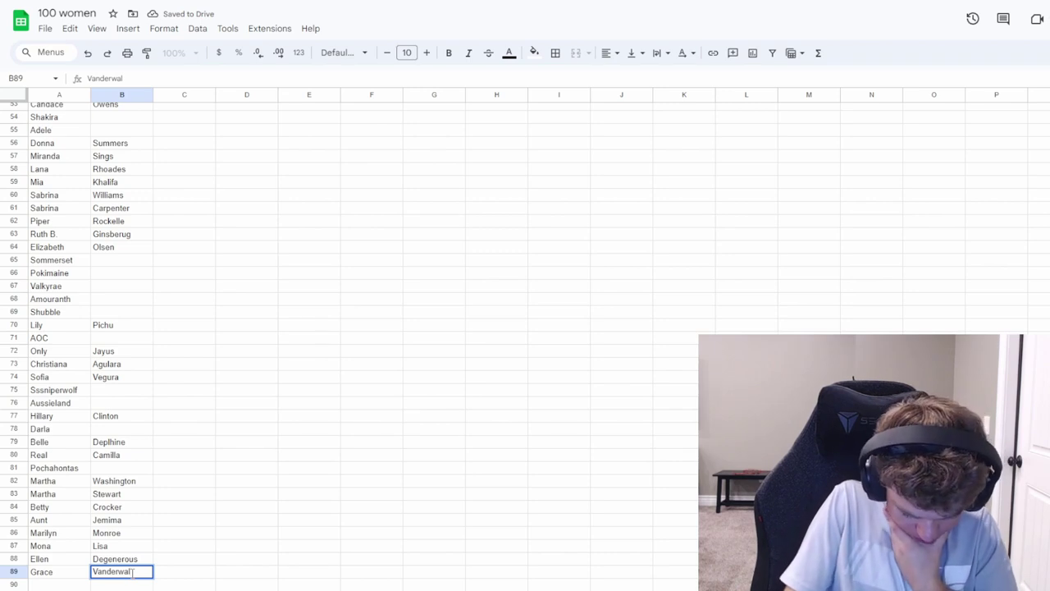
key(Return)
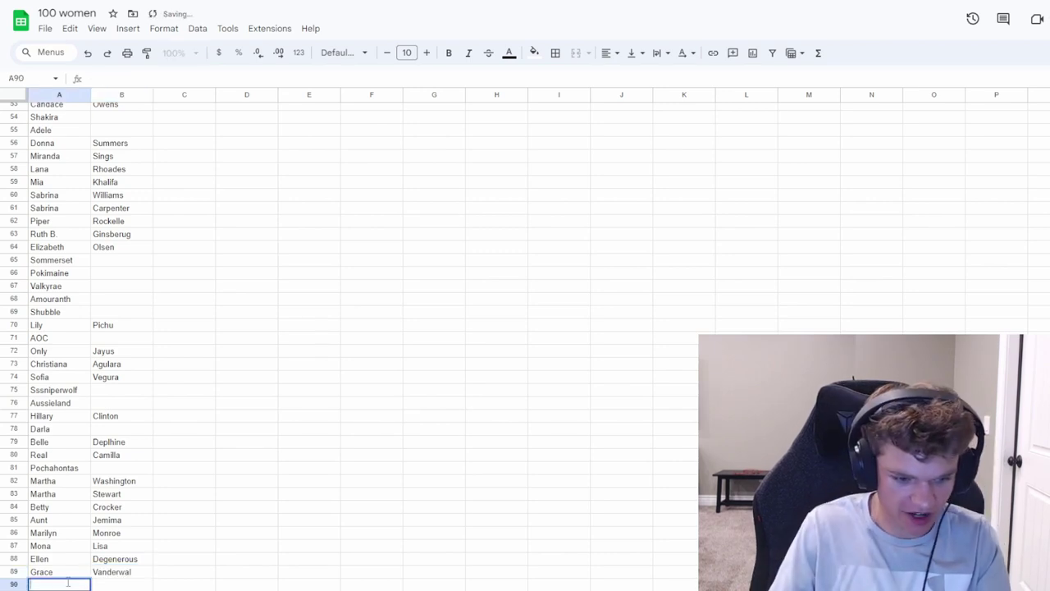
text(Darci)
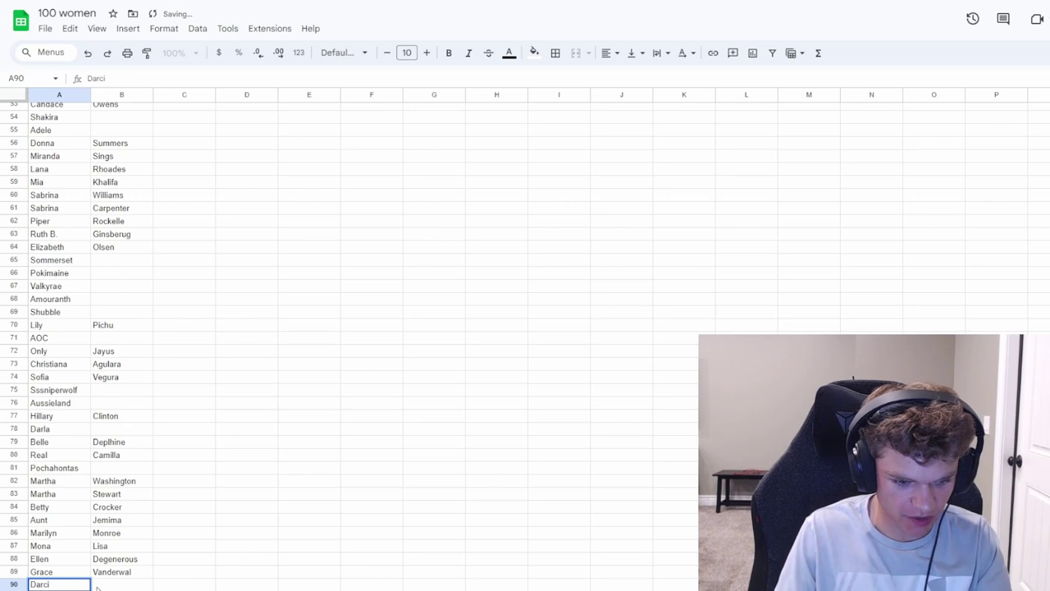
key(Tab)
text(Lynn)
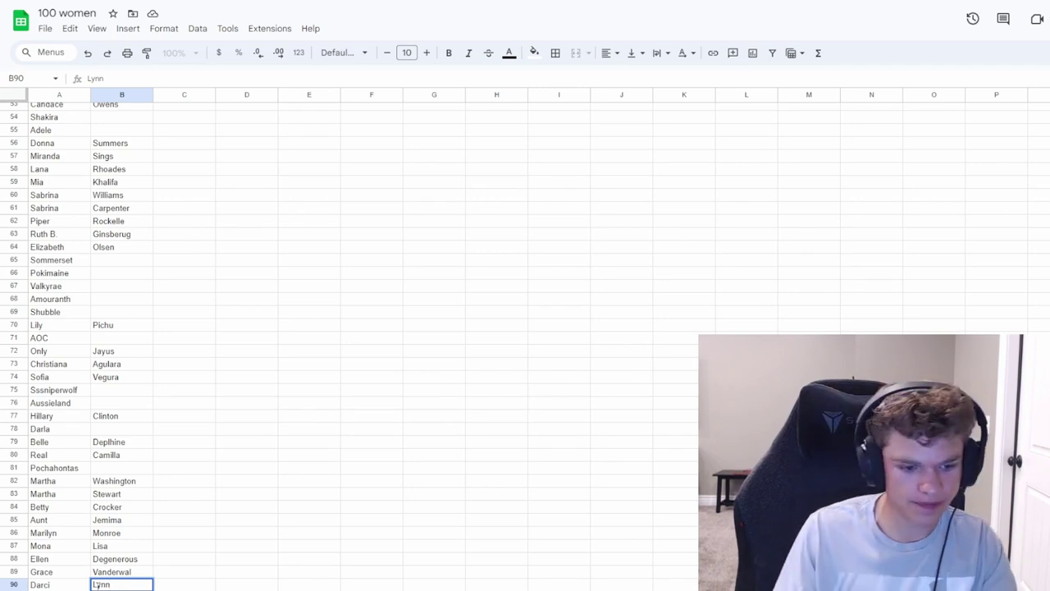
key(Return)
text(Harriet)
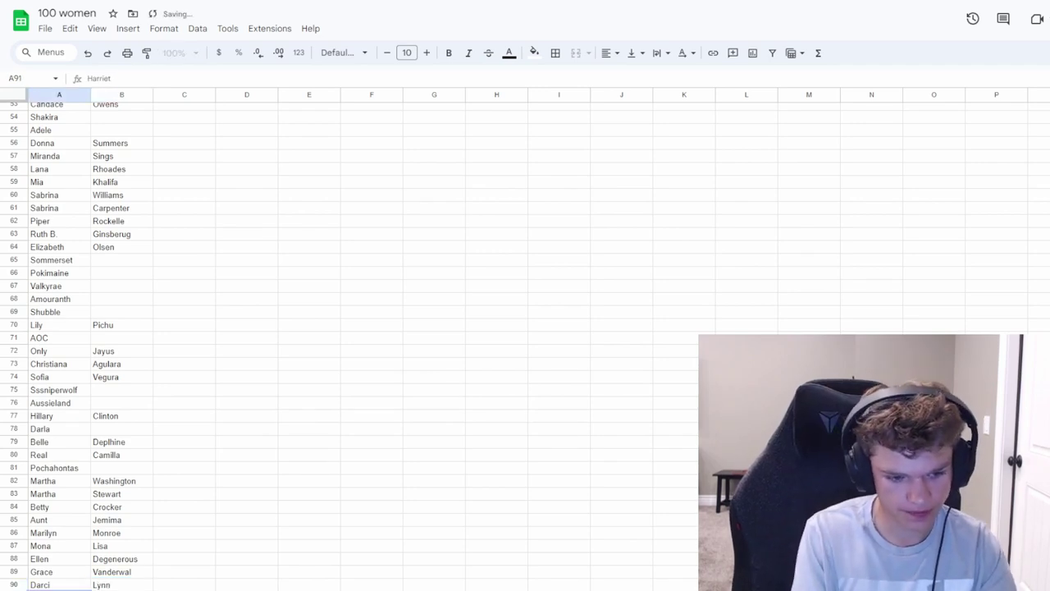
key(Tab)
text(Tubman)
key(Return)
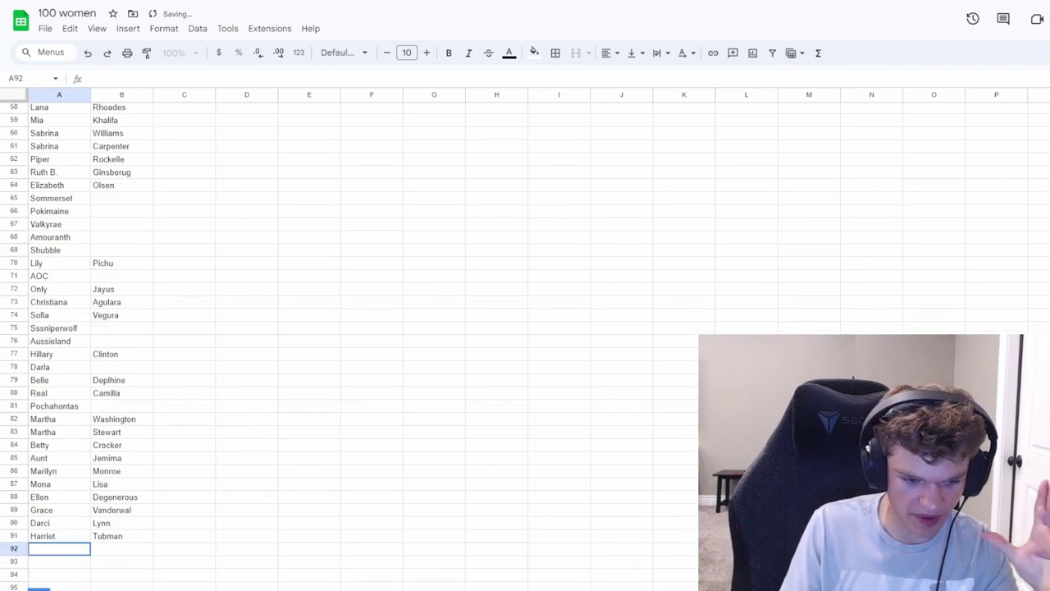
Add Rosa Parks in row 92, Fergie in row 93 and the first name Lady in A94
click(183, 585)
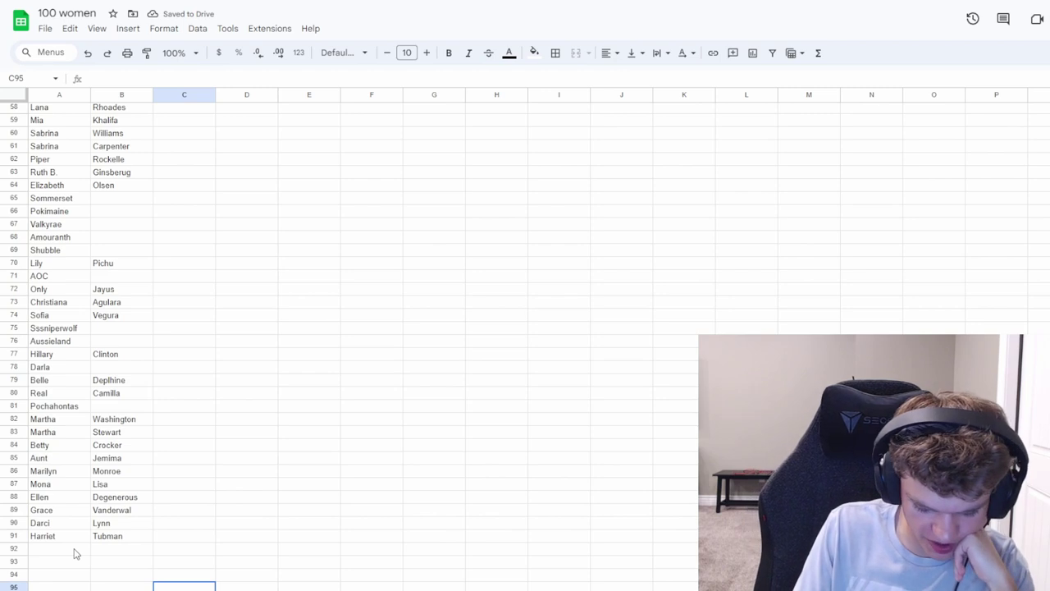
double_click(73, 548)
text(Rosa)
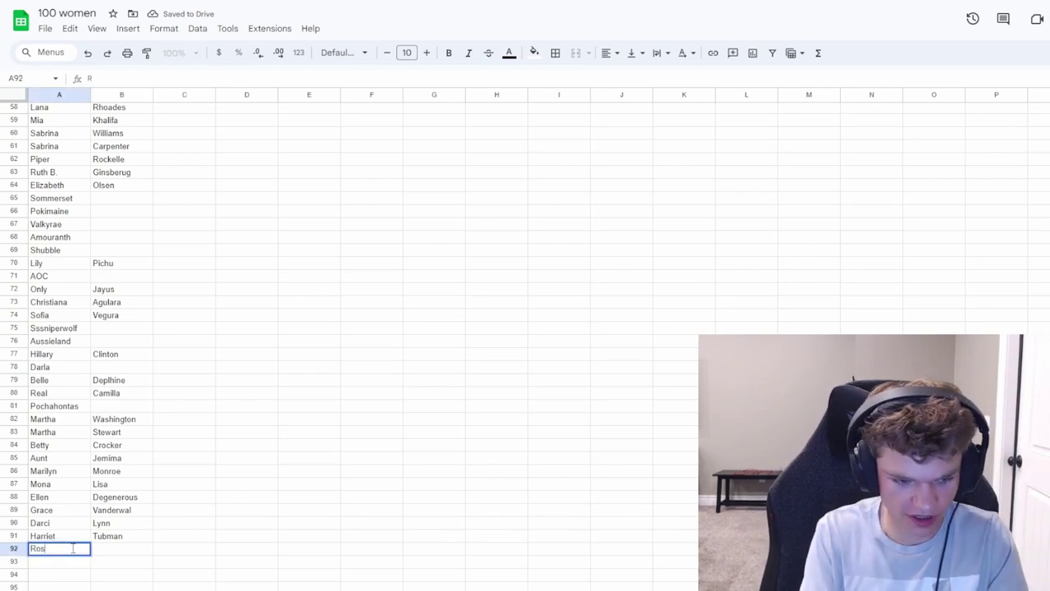
click(113, 552)
text(Park)
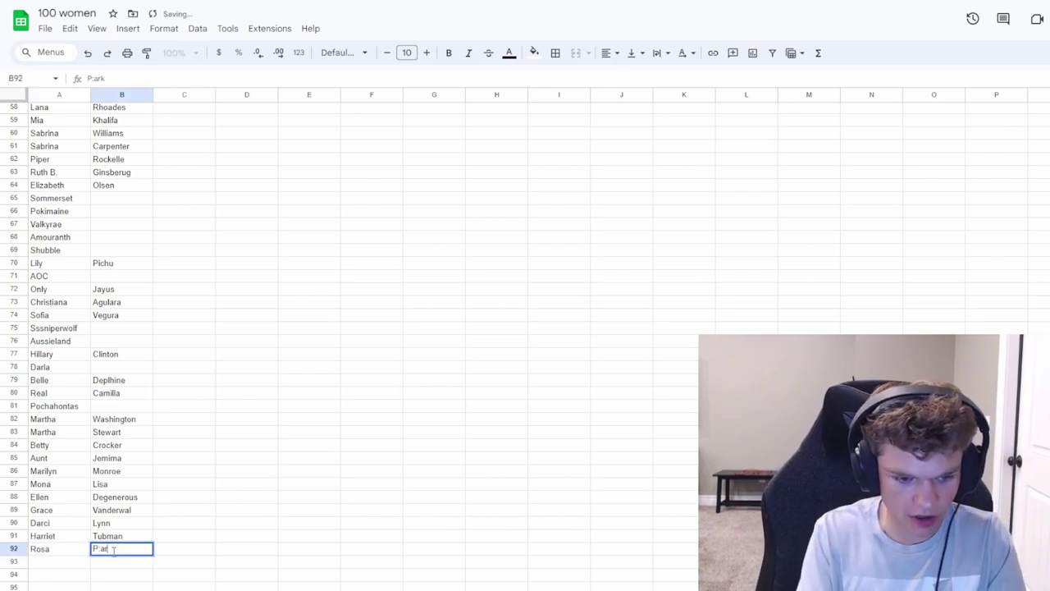
text(s)
click(56, 563)
double_click(48, 565)
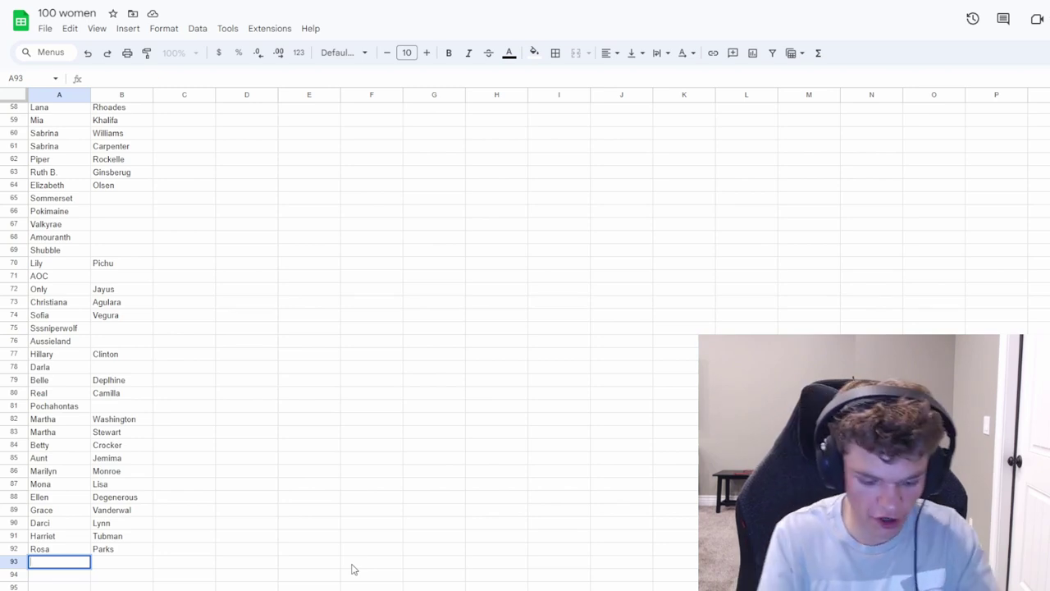
text(Fergie)
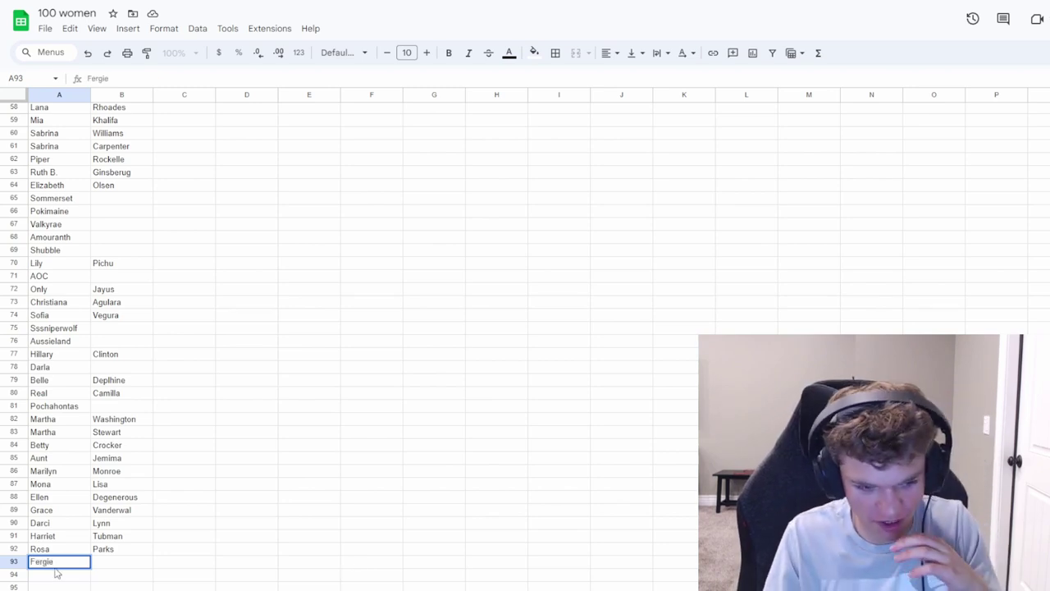
click(57, 572)
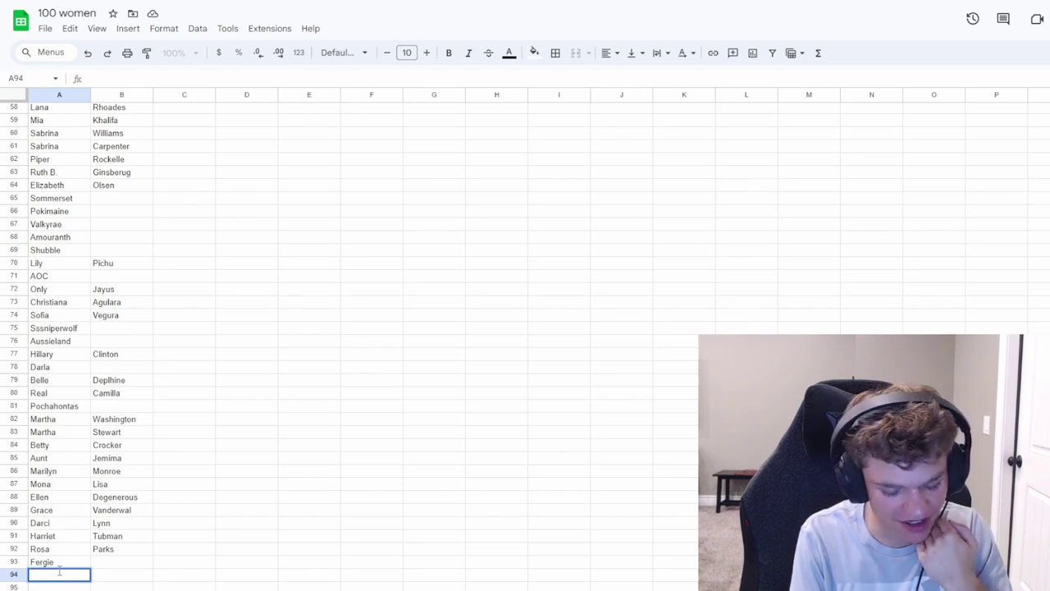
text(Lady)
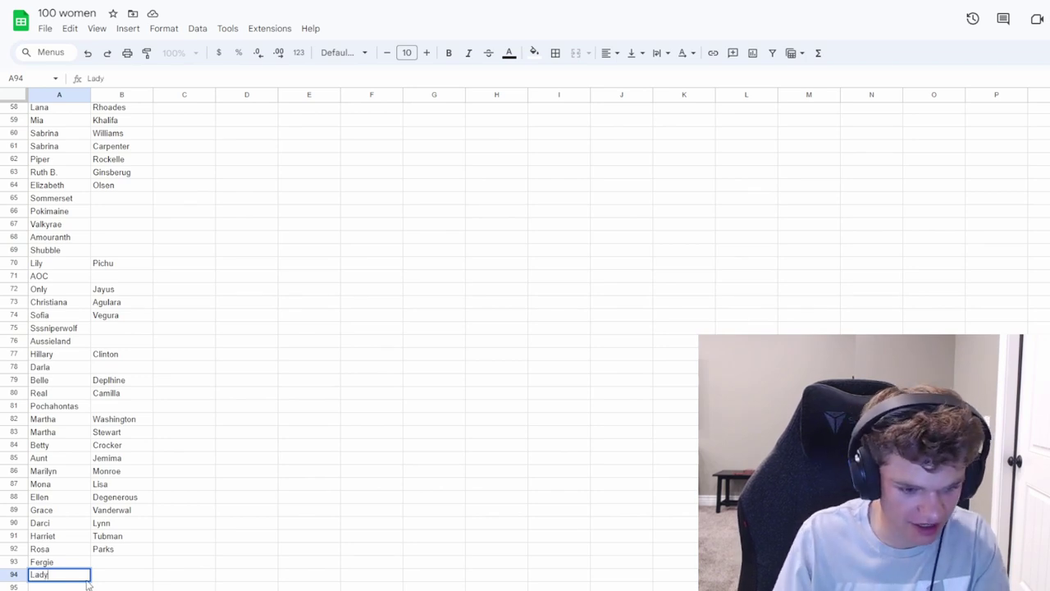
click(107, 573)
Finish Lady Gaga in row 94 and enter Jennifer Lawrence in row 95
text(Gaga)
click(56, 584)
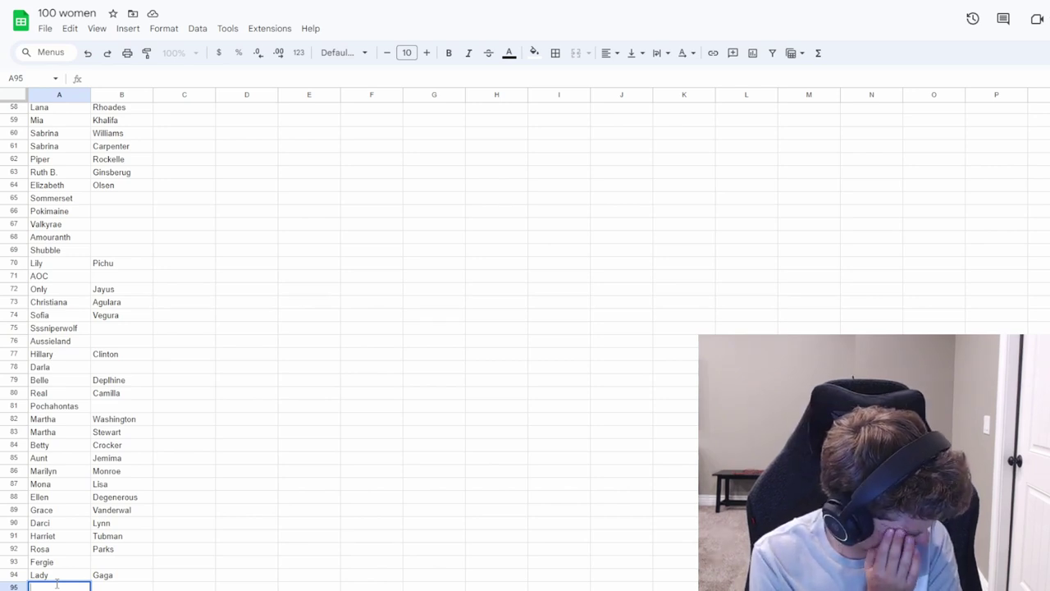
text(Jennie)
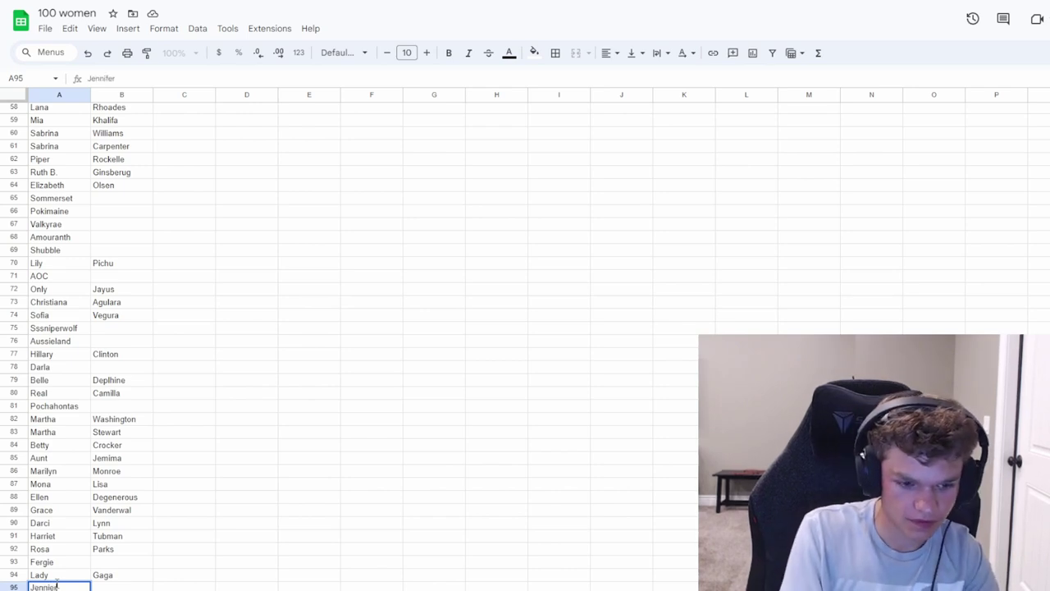
key(BackSpace)
text(fer)
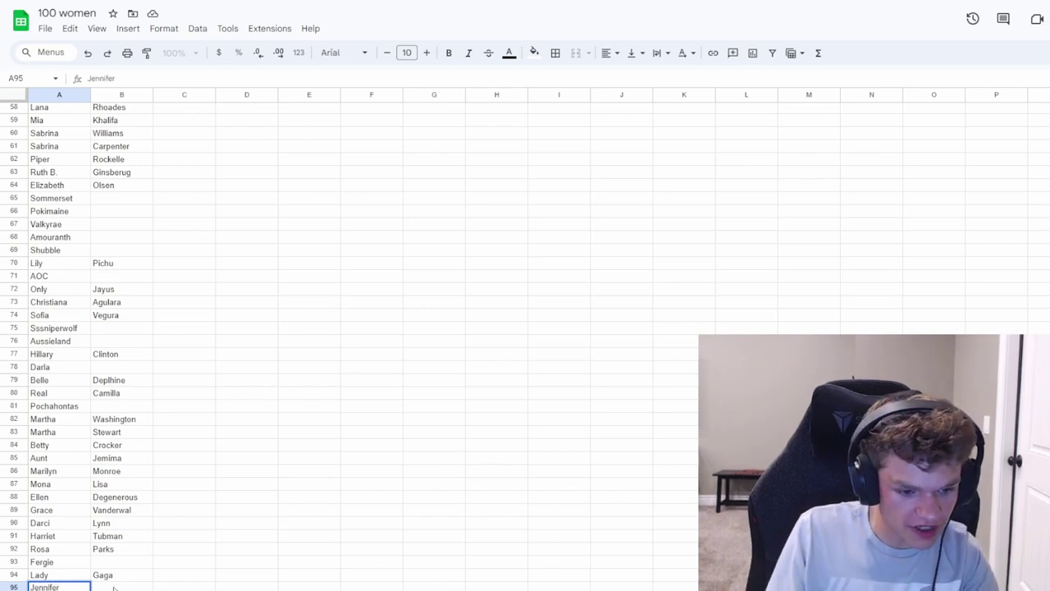
key(Tab)
text(Lawrence)
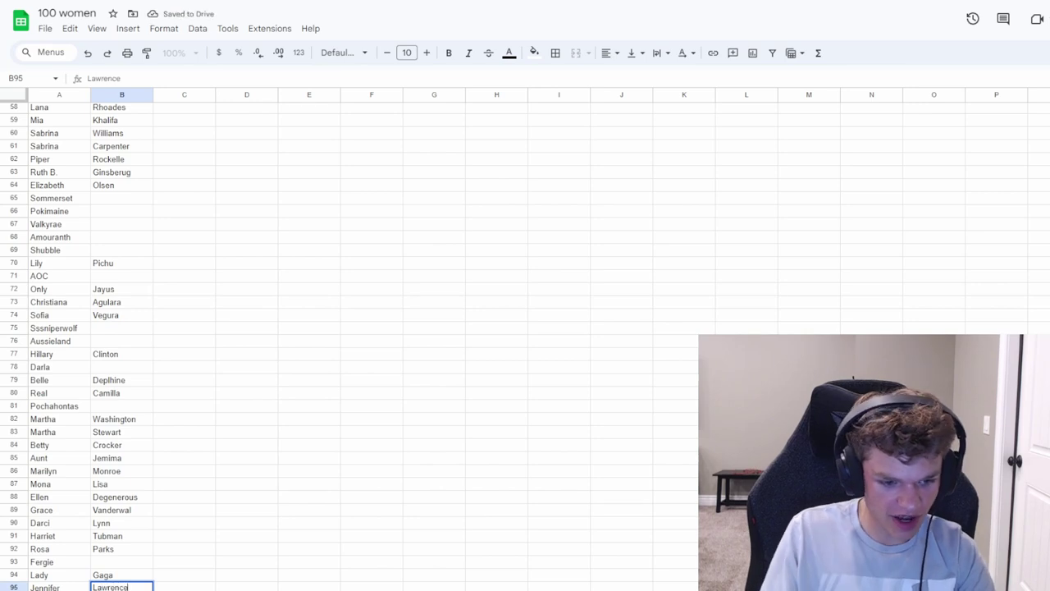
key(Return)
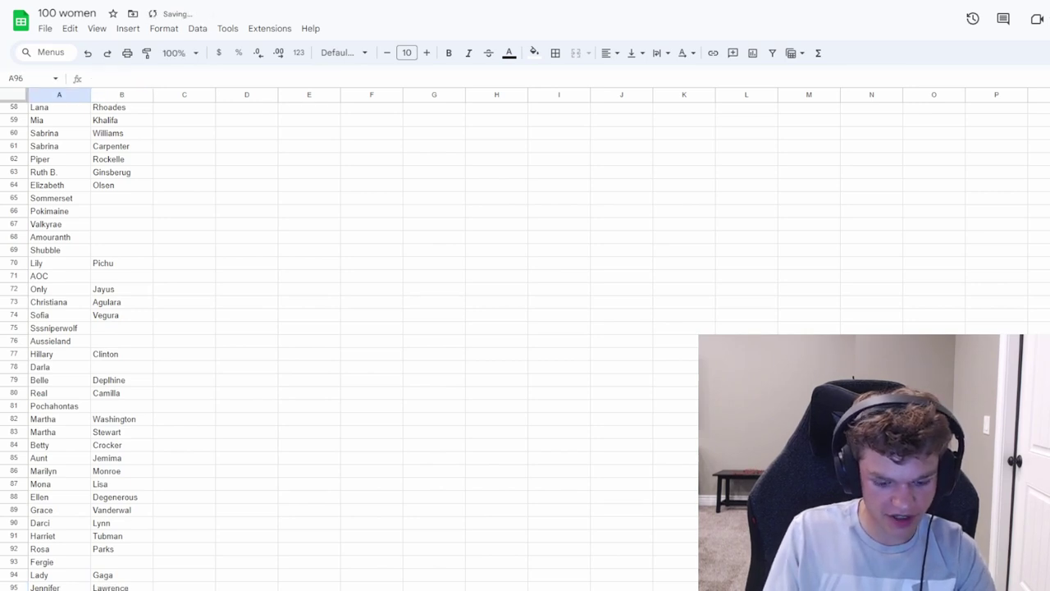
Add Suzzane Collins in row 96 and J.K. Rowling in row 97
text(Suzzan)
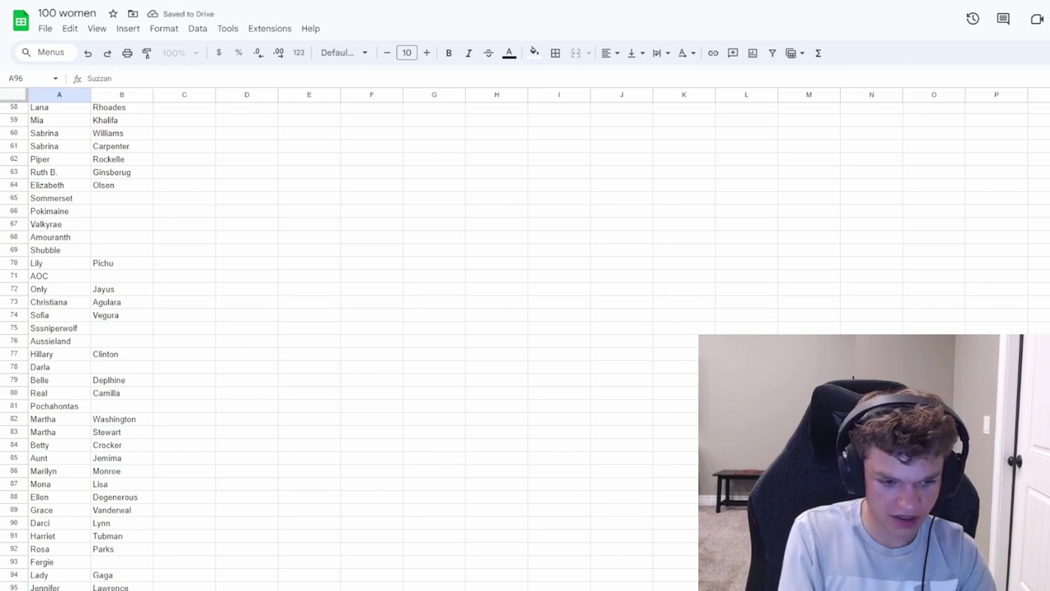
key(Tab)
text(collins)
key(Return)
text(J.K)
key(Tab)
text(Rowling)
key(Tab)
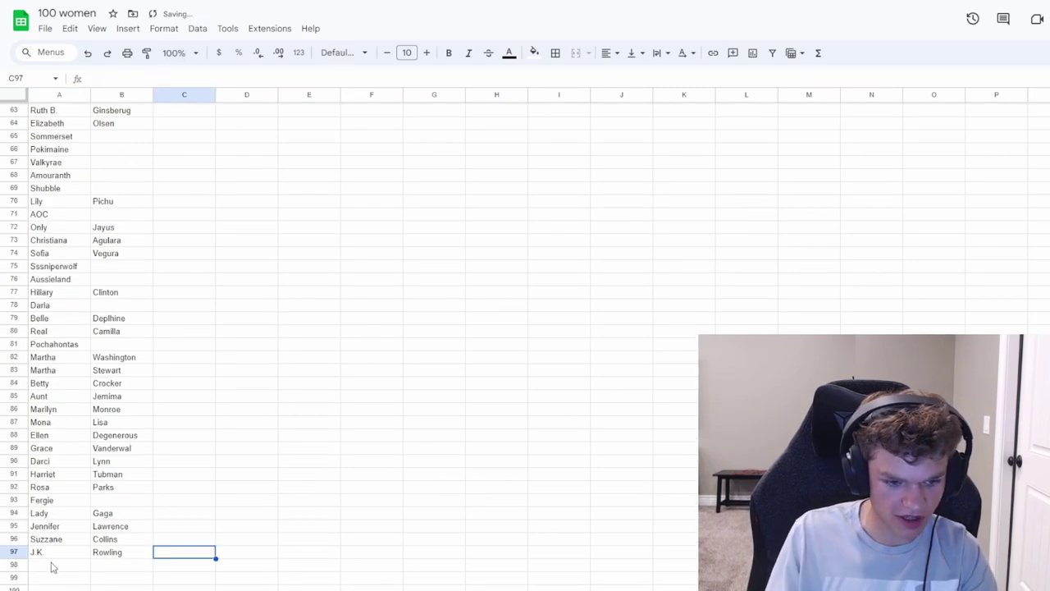
click(52, 566)
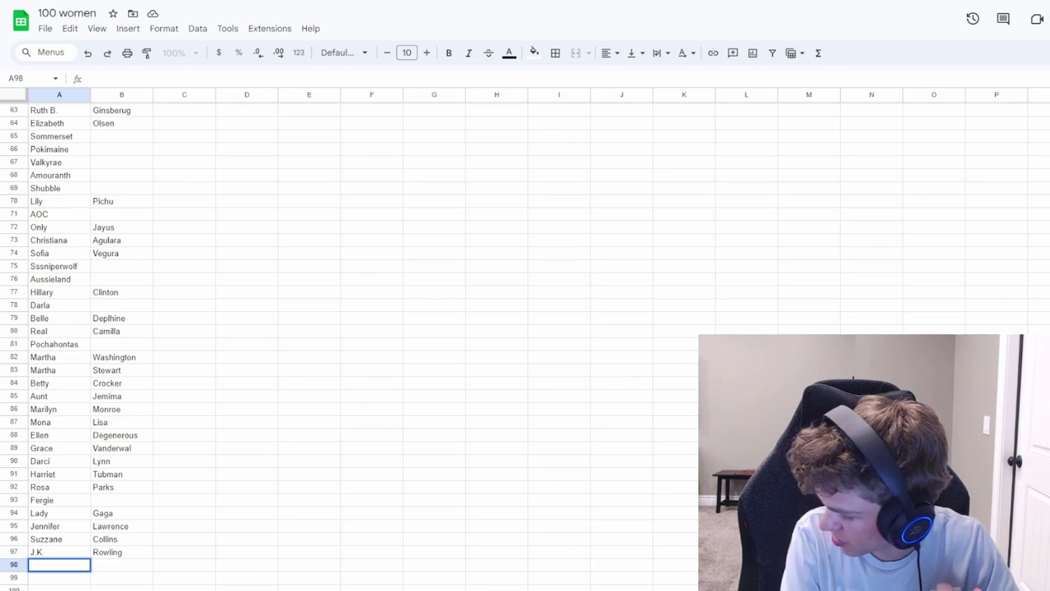
text(Krist)
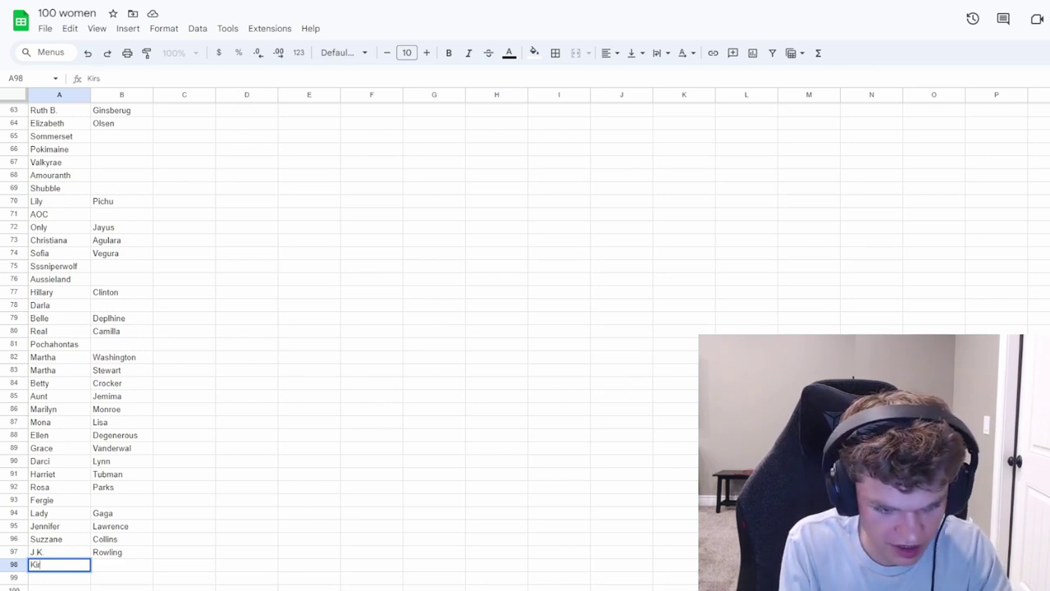
text(en)
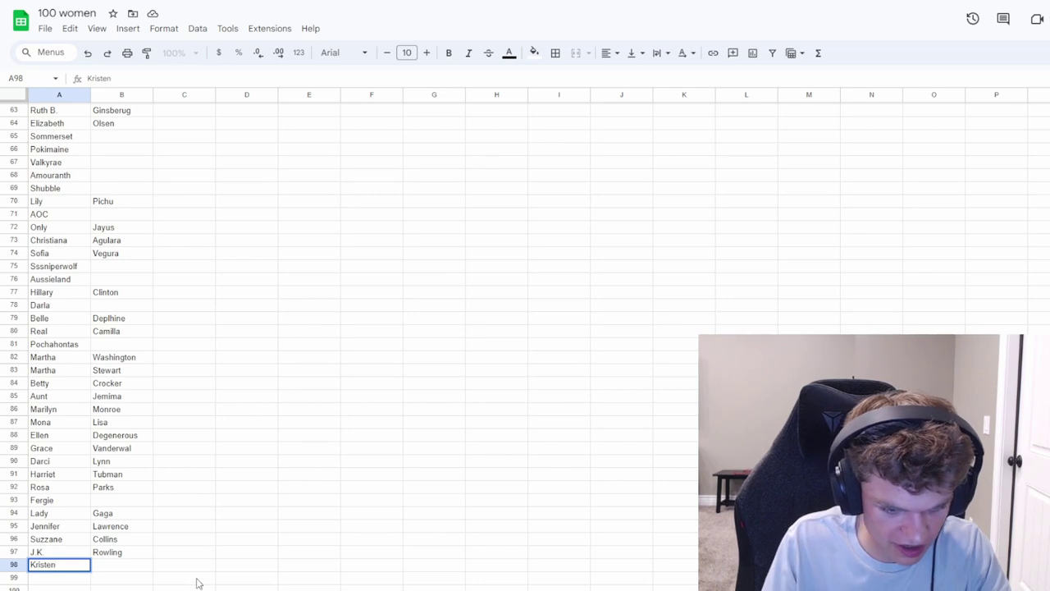
click(141, 566)
text(Sanchell)
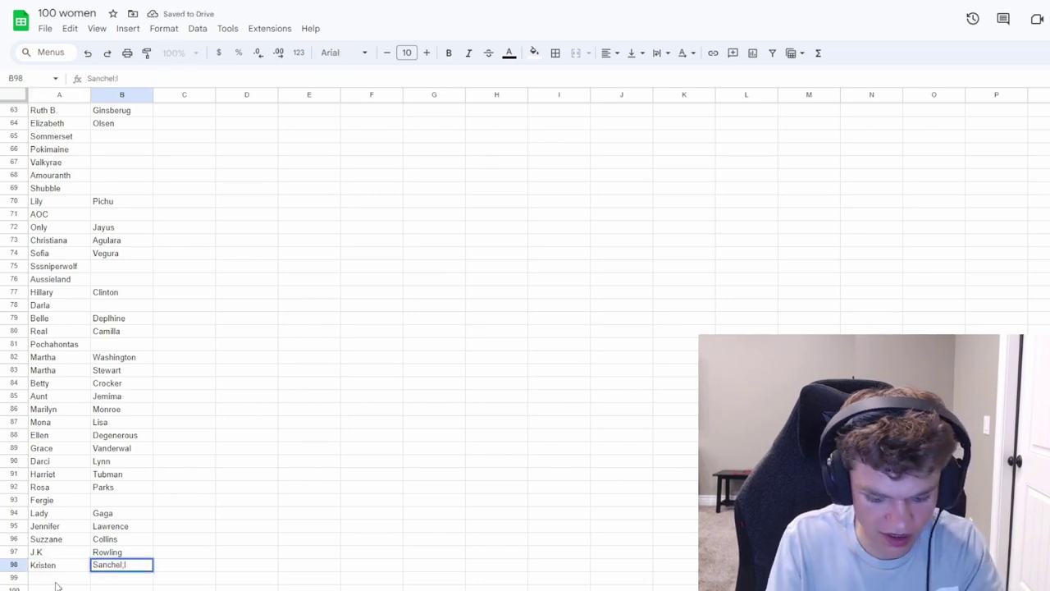
click(57, 583)
text(Tara)
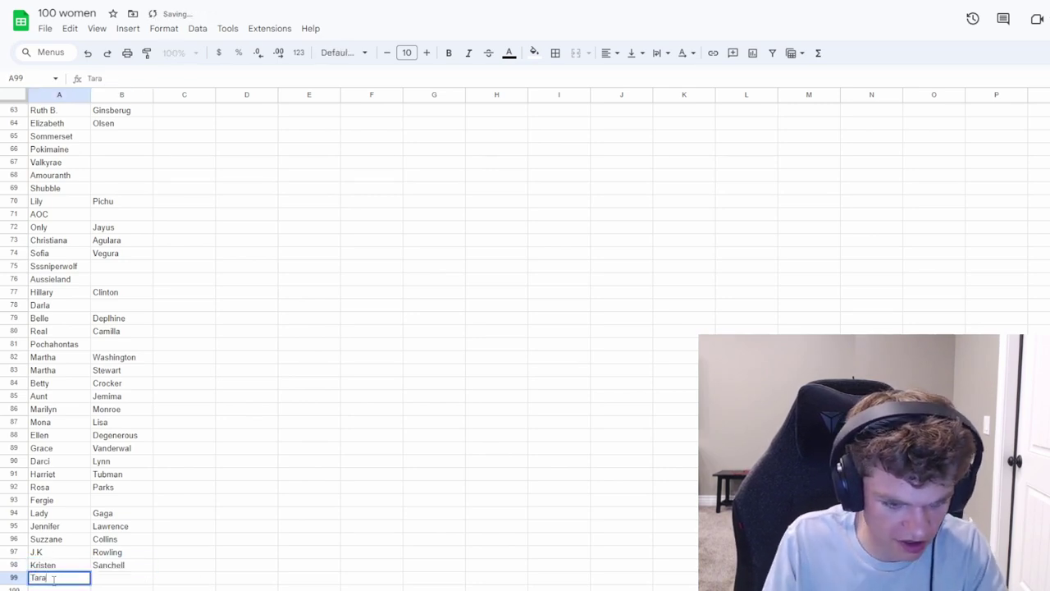
click(102, 579)
text(Strong)
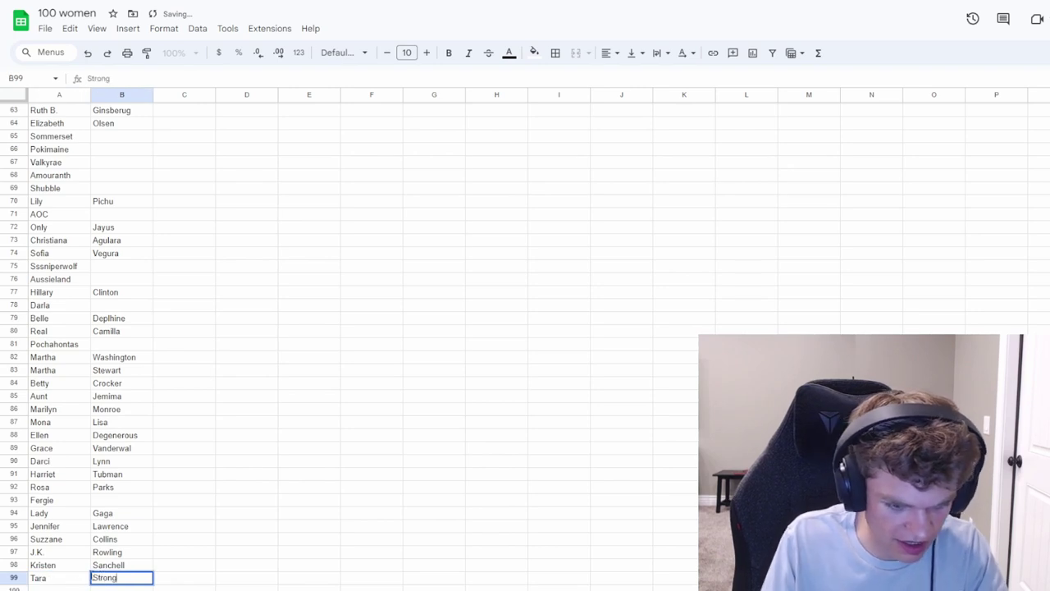
click(68, 588)
Correct the surname in B98 from Sanchell to Schall
click(130, 575)
click(80, 582)
click(72, 587)
click(71, 582)
click(145, 578)
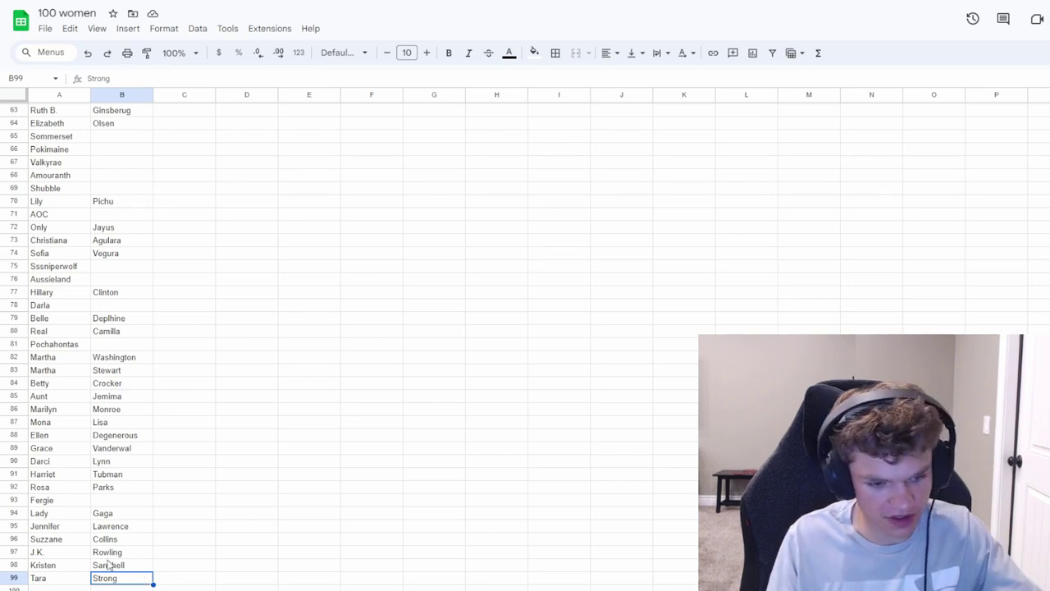
double_click(109, 565)
key(BackSpace)
key(BackSpace)
key(BackSpace)
key(BackSpace)
key(BackSpace)
key(BackSpace)
key(BackSpace)
key(BackSpace)
text(Schall)
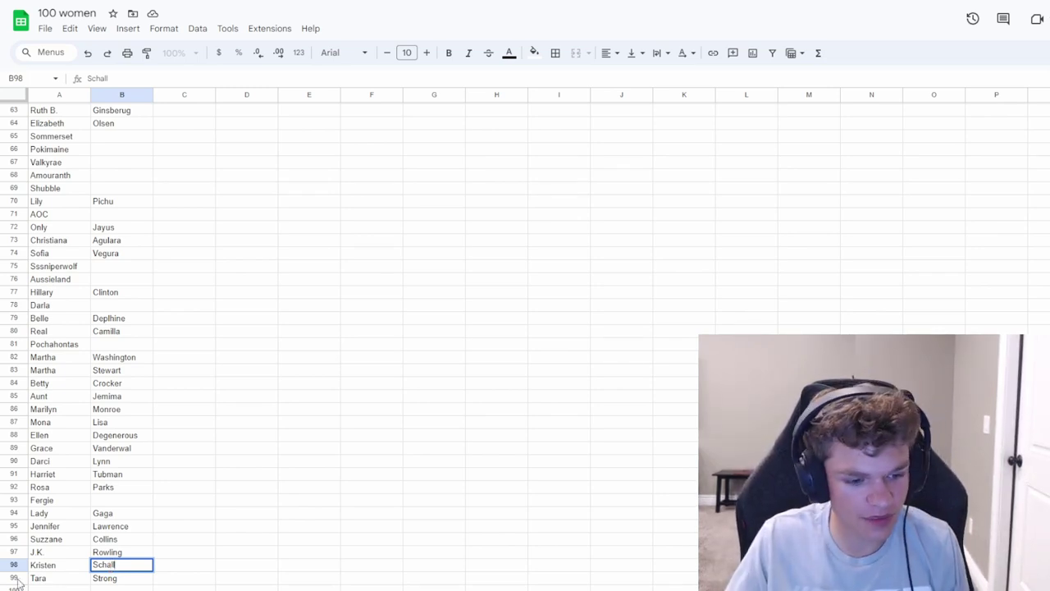
click(46, 588)
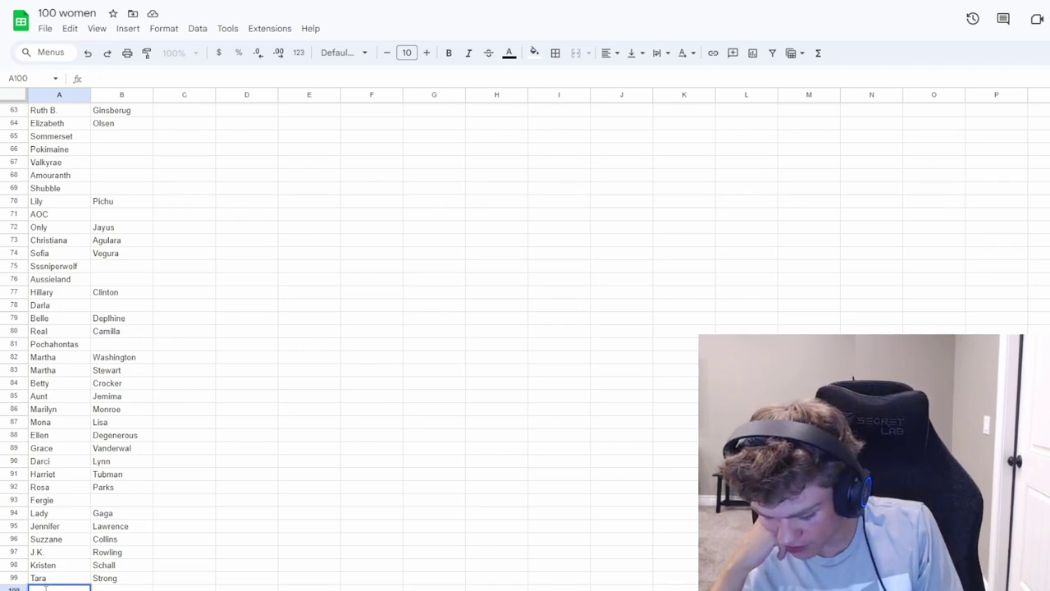
Enter Evelyn Hugo in row 100
text(Evelyn)
key(Tab)
text(Hugo)
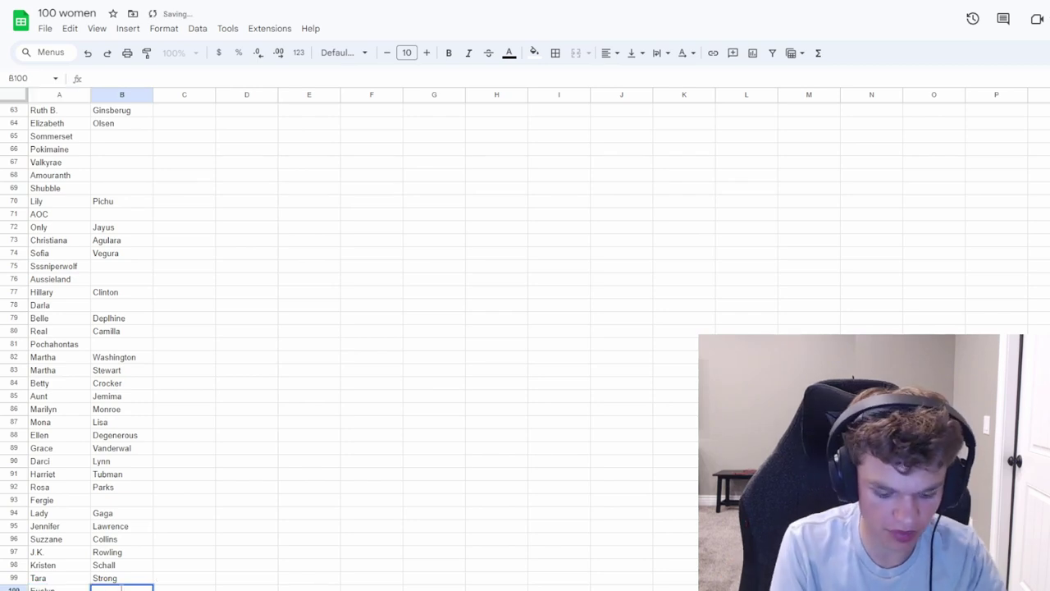
click(276, 580)
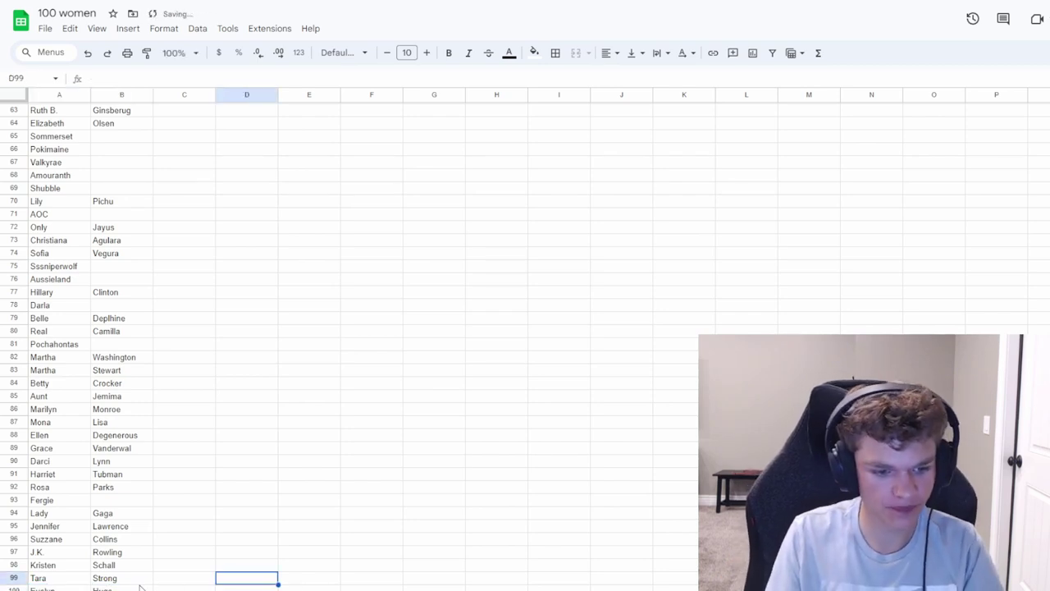
click(163, 579)
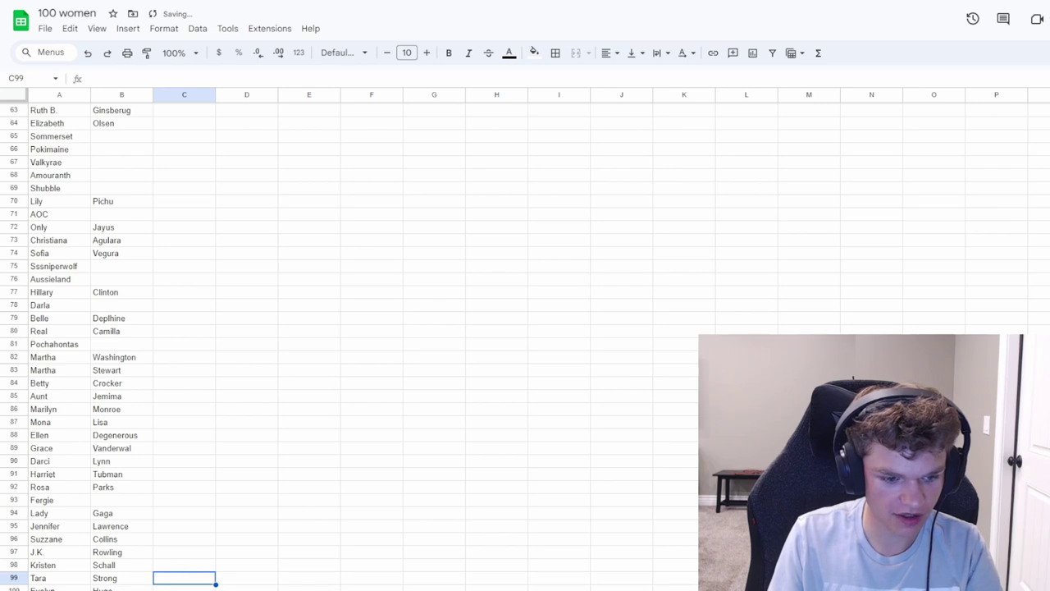
key(Down)
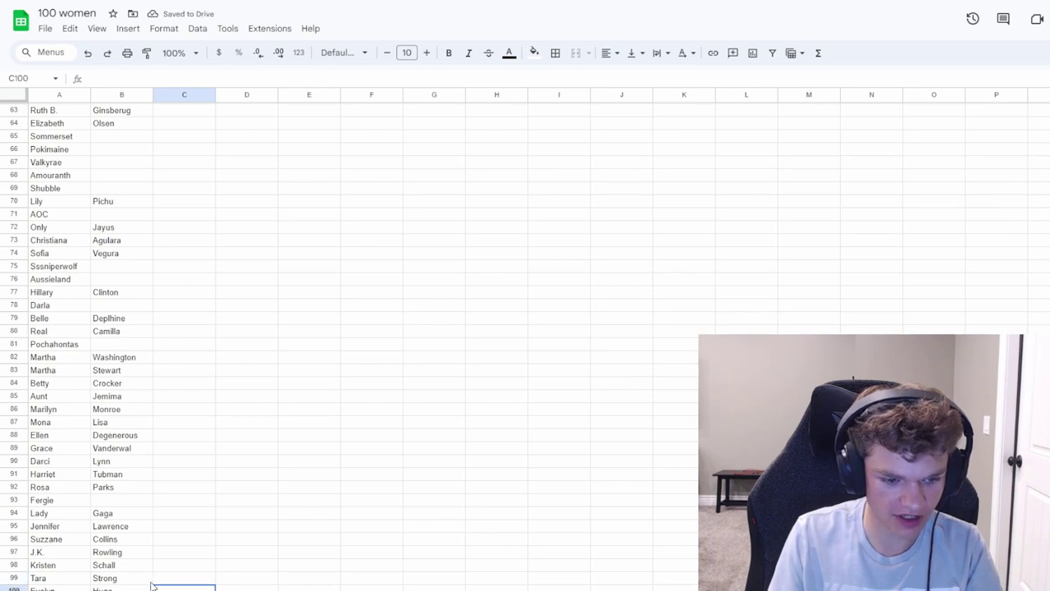
key(Up)
key(Up)
key(Down)
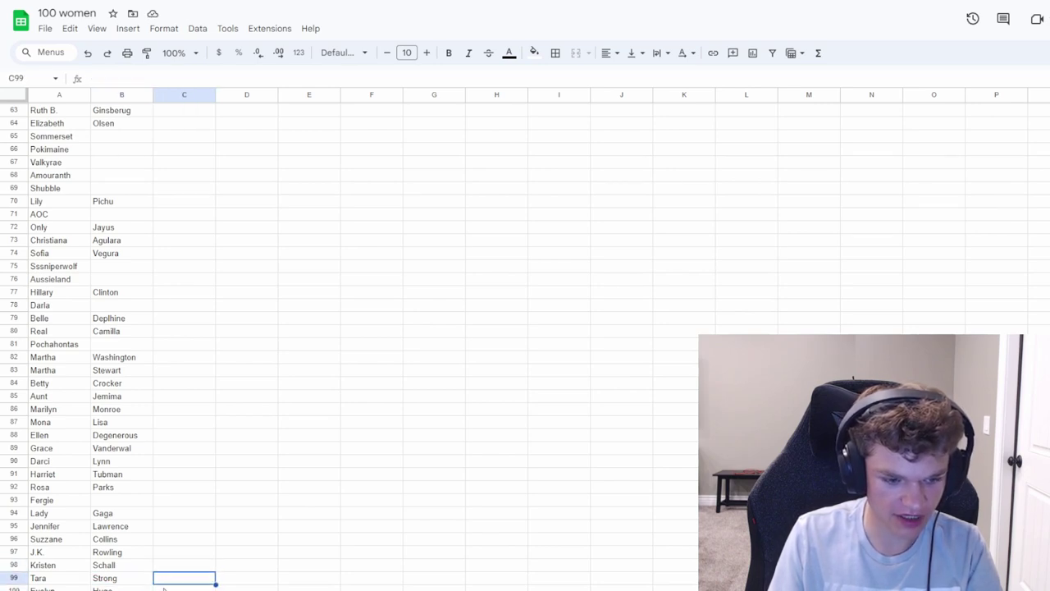
key(Down)
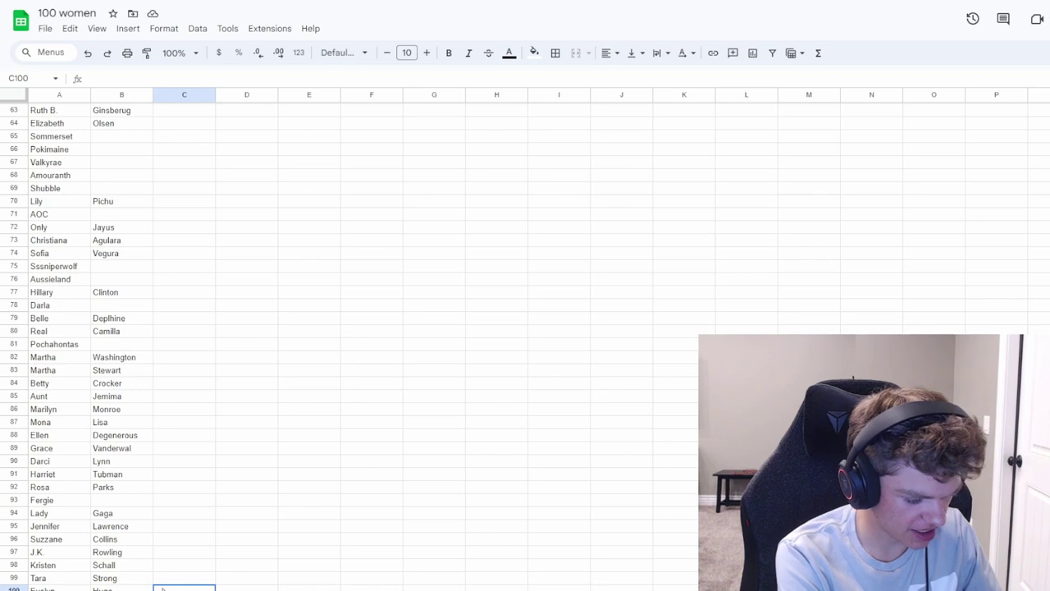
key(Left)
key(Left)
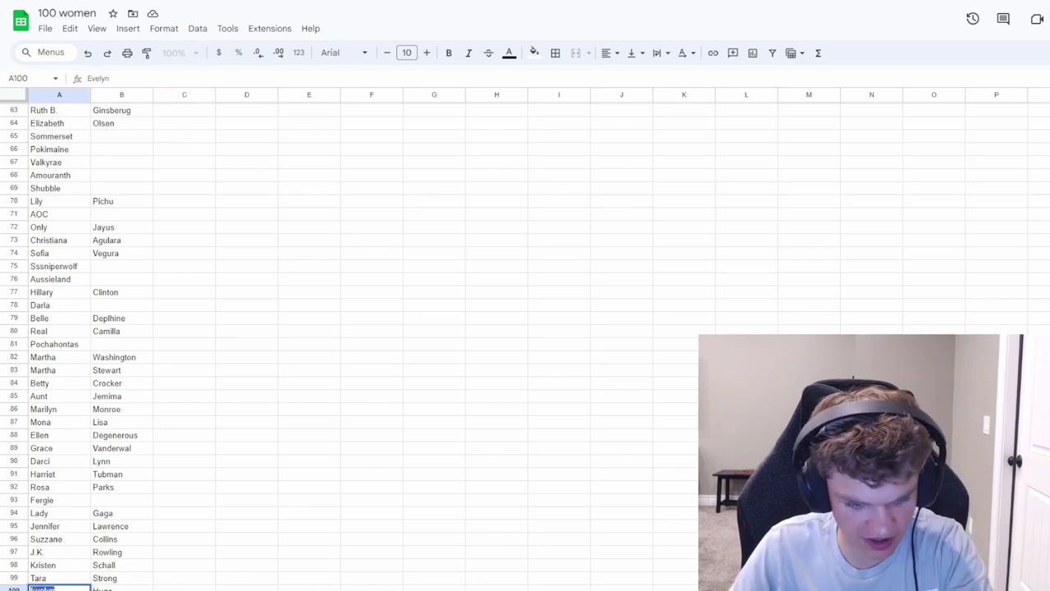
key(Right)
key(Right)
key(Right)
click(212, 566)
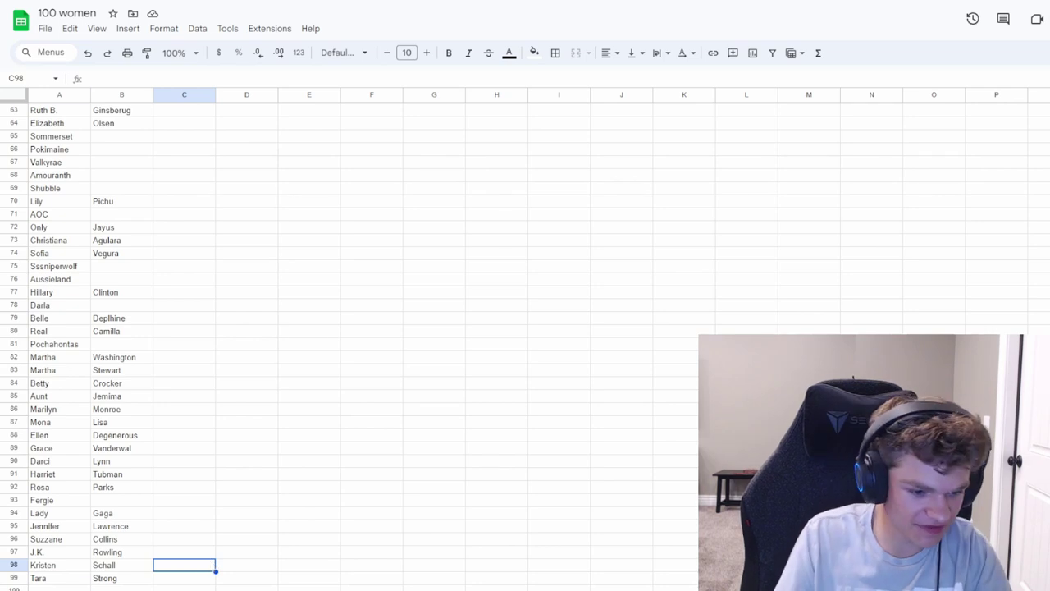
Overwrite row 100 with Miranda Cosgrove
click(49, 588)
text(Miranda)
key(Tab)
text(Cosgrove)
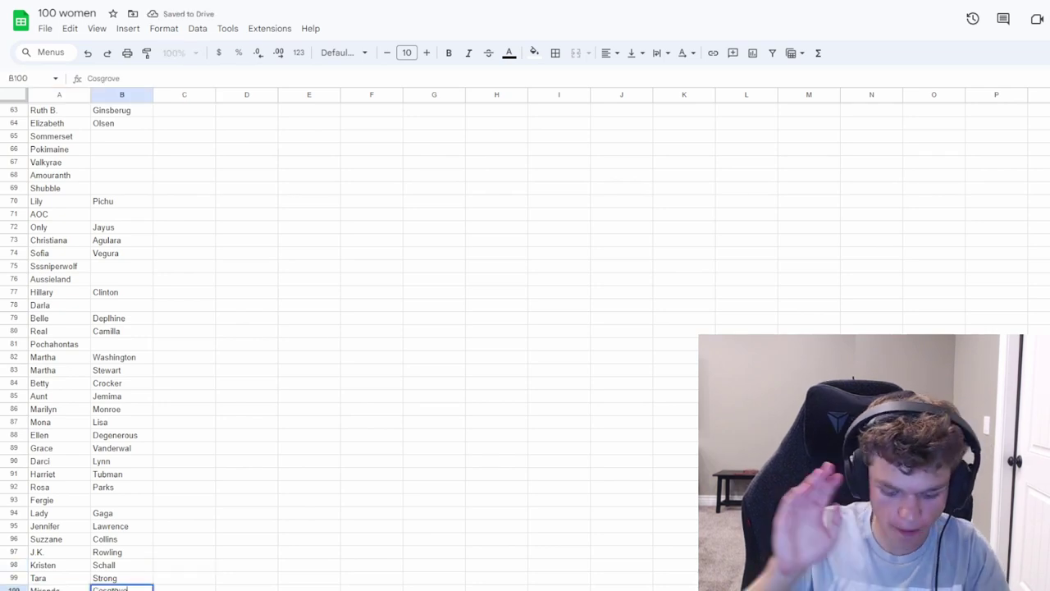
Commit Cosgrove in B100, leaving C100 selected
click(339, 507)
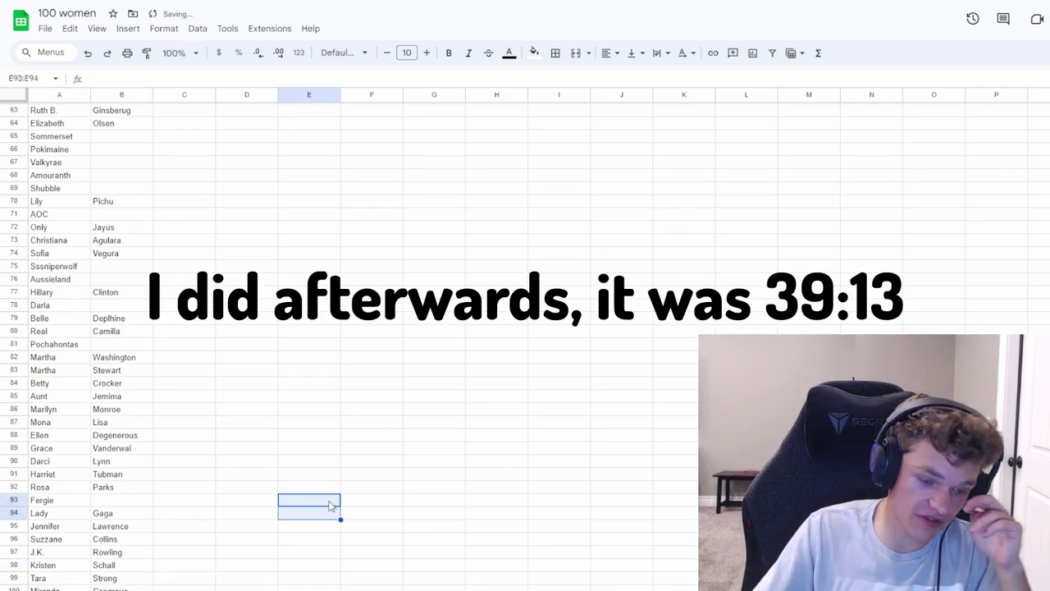
click(228, 476)
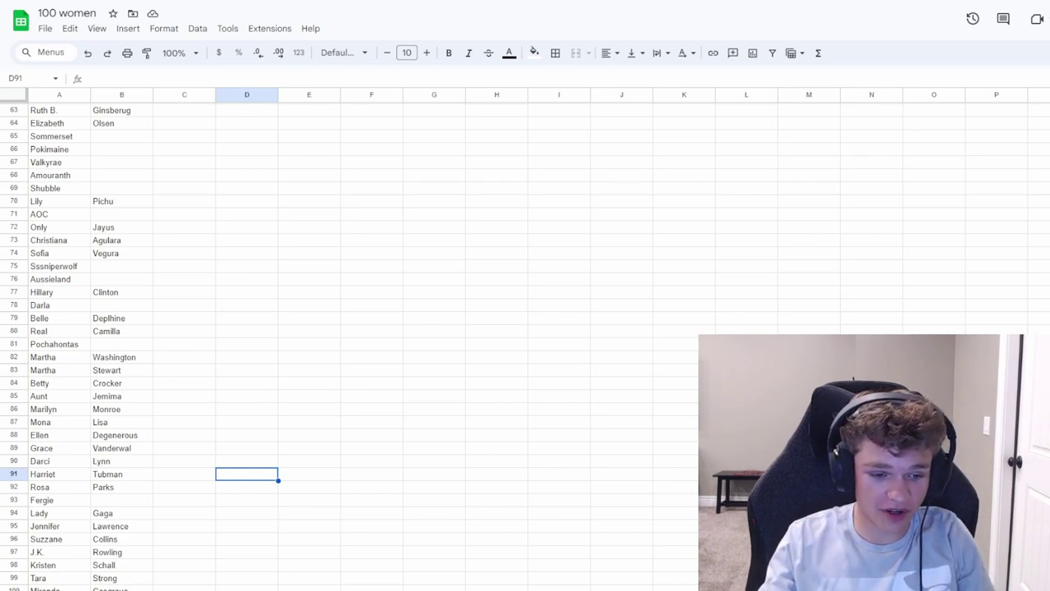
click(183, 587)
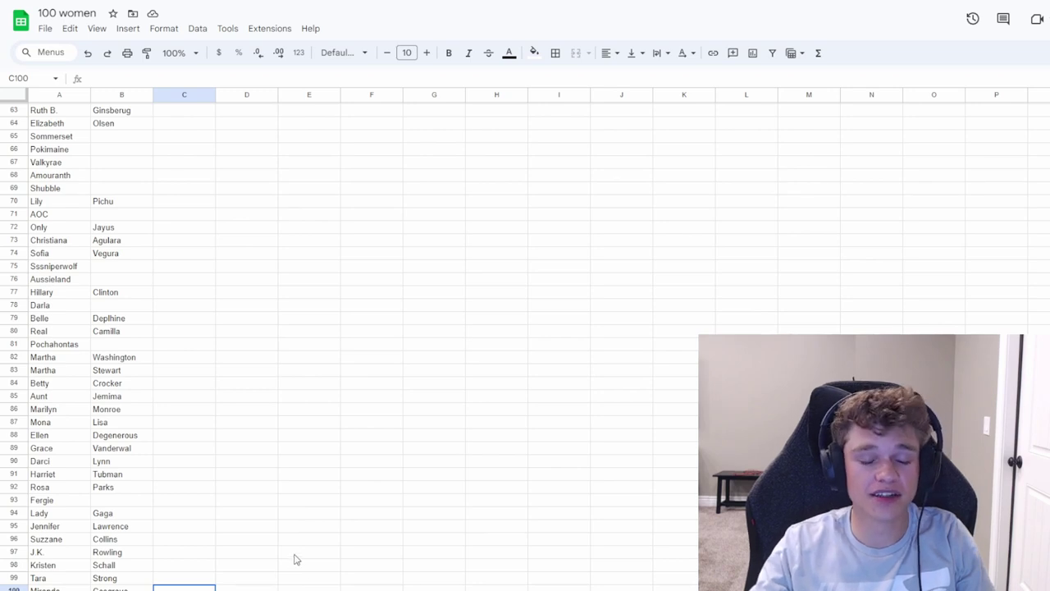
Scroll through the sheet to review the full list of 100 women
scroll(296, 561, up, 6)
scroll(291, 557, up, 10)
scroll(287, 556, up, 5)
scroll(284, 557, down, 5)
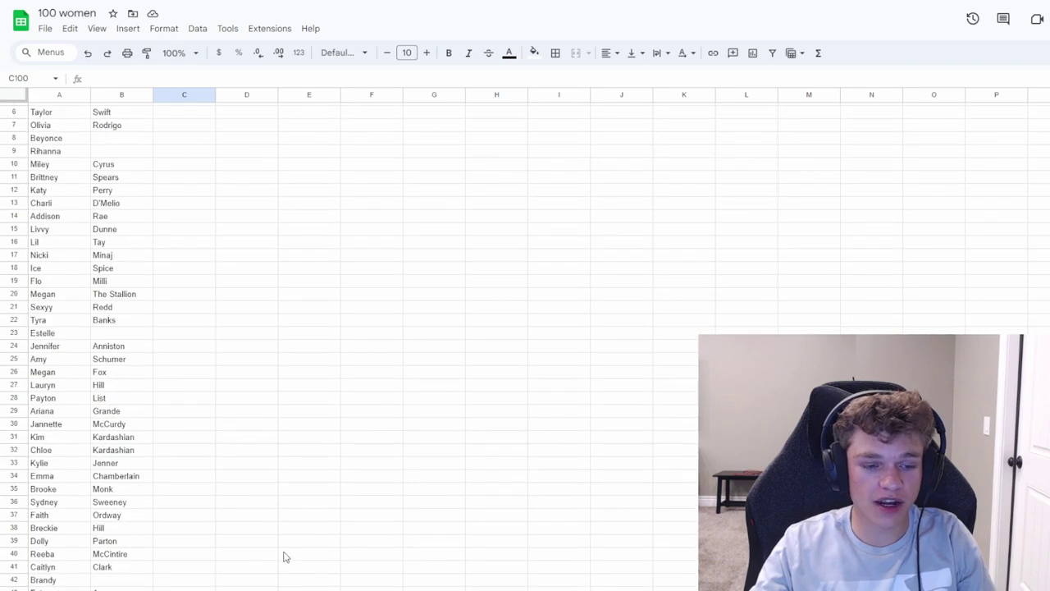
scroll(281, 561, down, 8)
scroll(280, 561, down, 10)
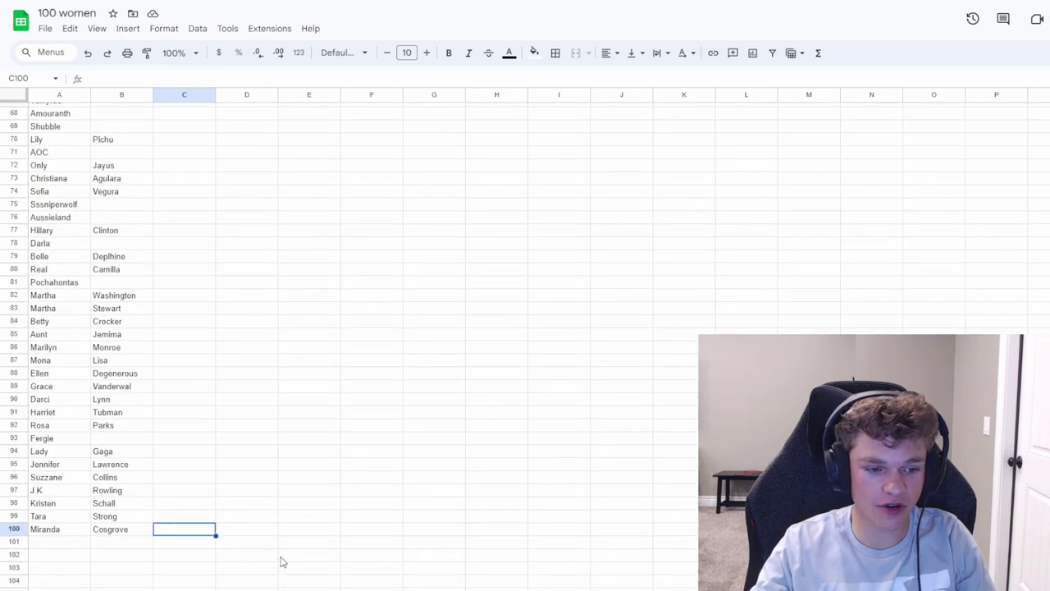
scroll(280, 561, up, 20)
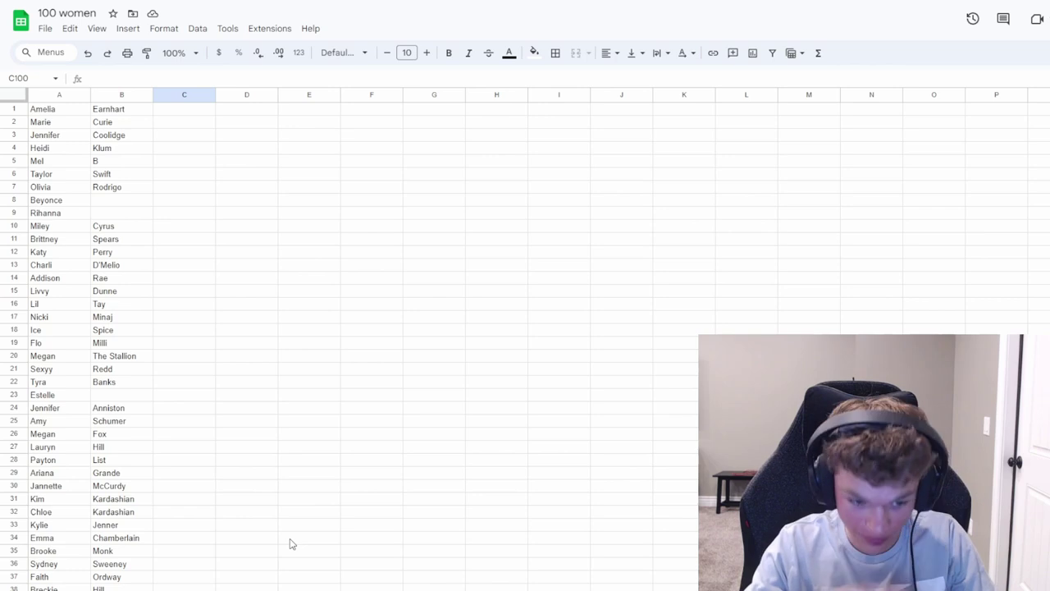
scroll(289, 545, down, 6)
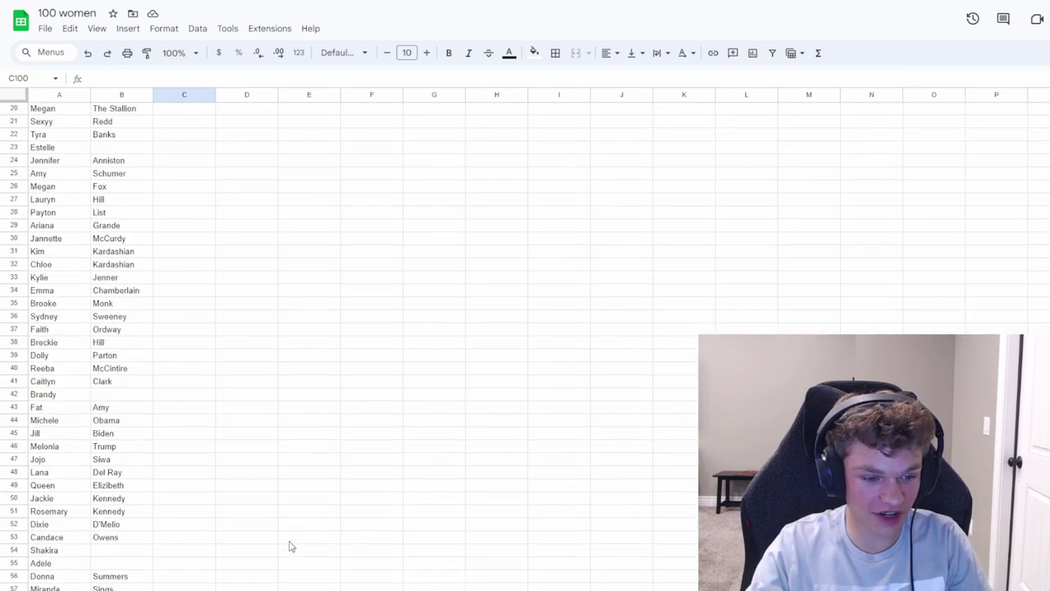
scroll(289, 546, down, 10)
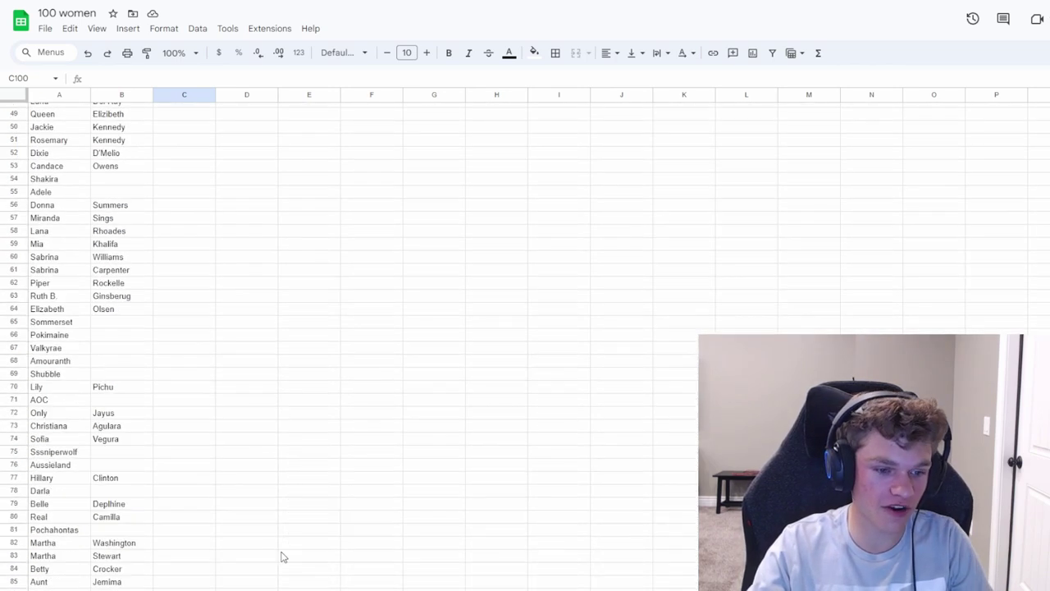
scroll(281, 556, up, 16)
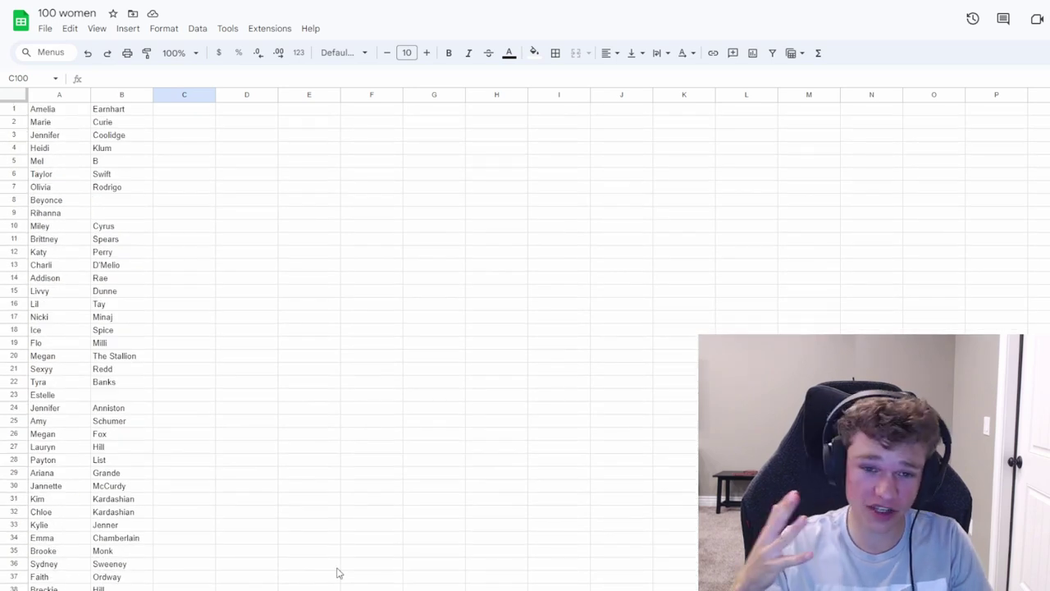